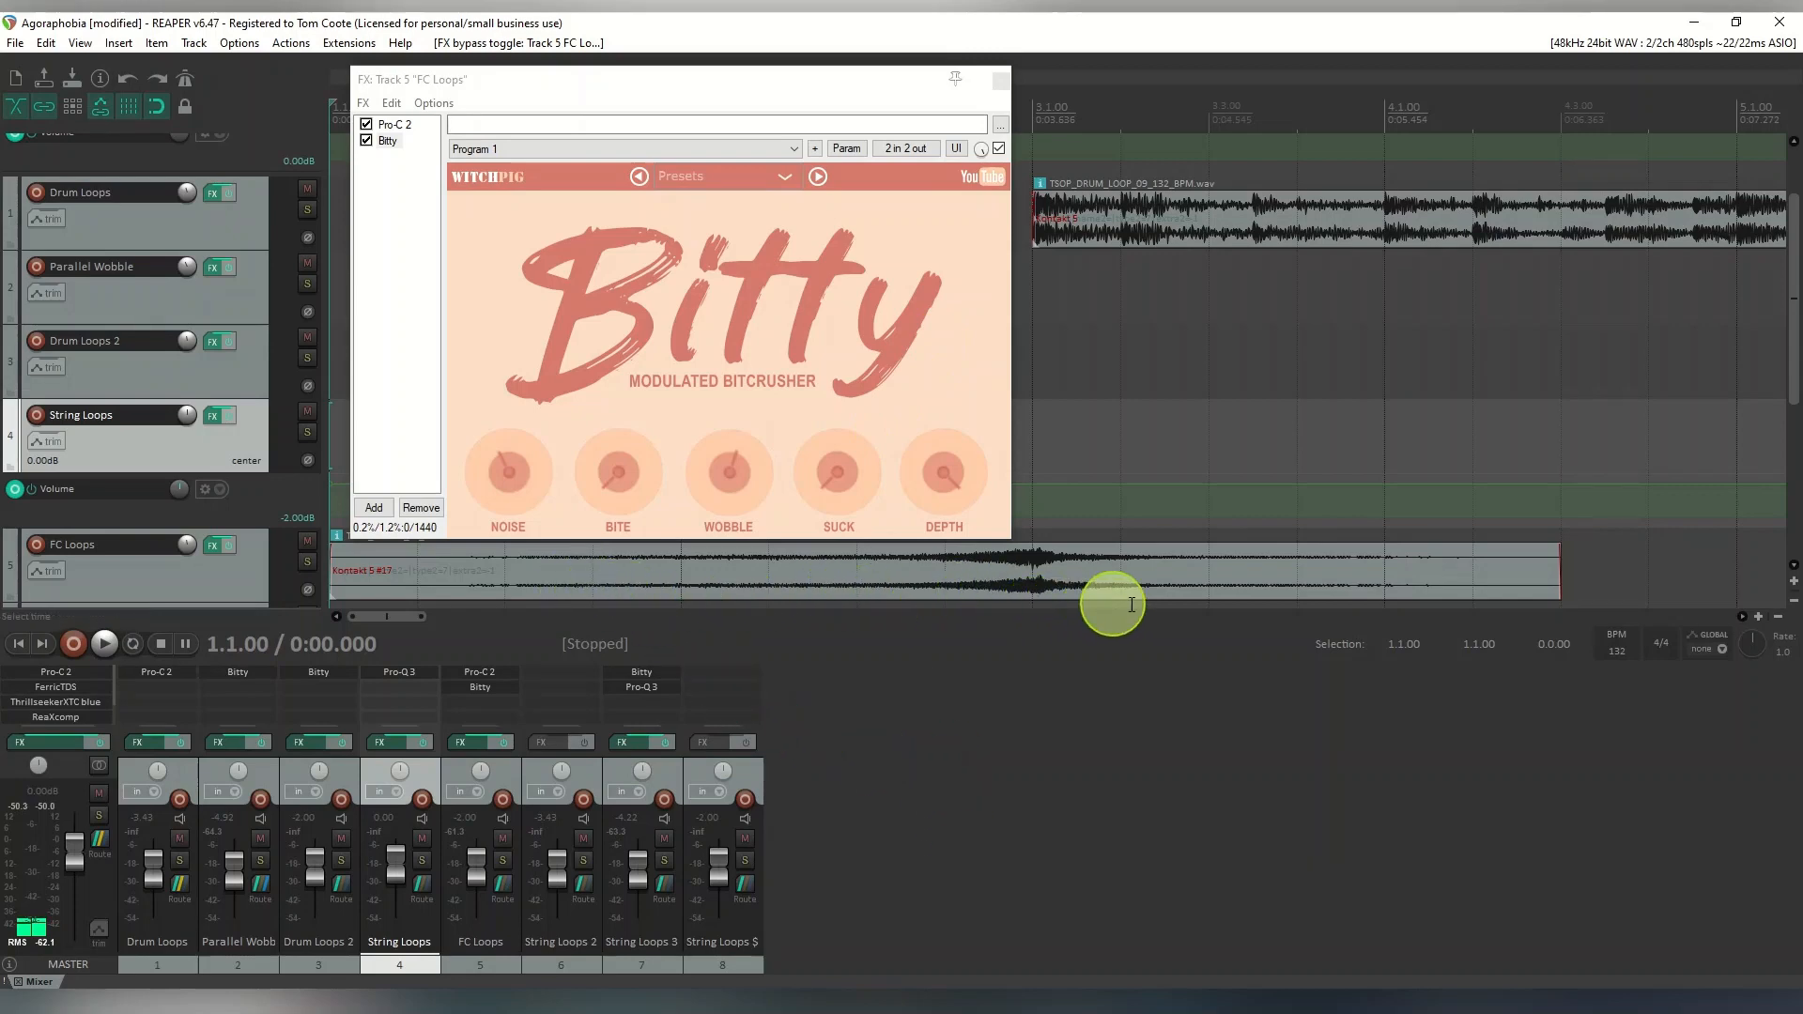
Bypass Bitty on the FC Loops track and audition the opening from 1.1.00 without it
{"action": "left_click", "coordinate": [366, 142]}
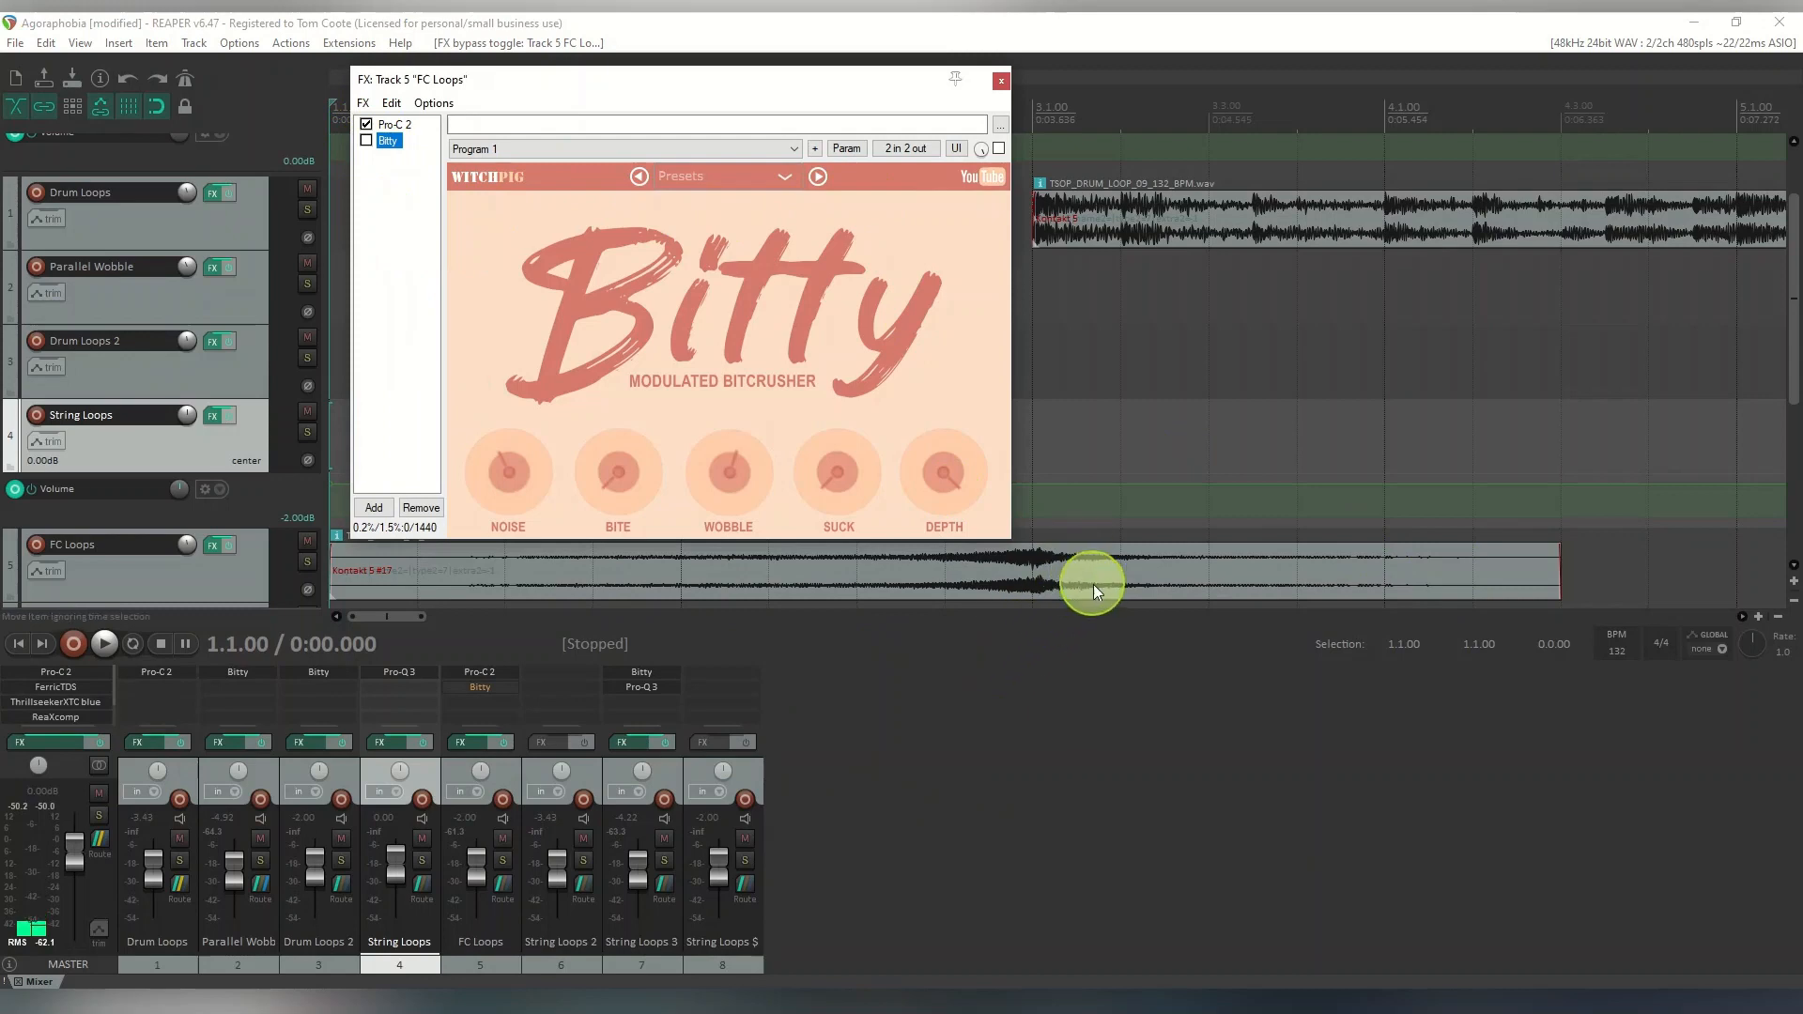
{"action": "left_click", "coordinate": [103, 644]}
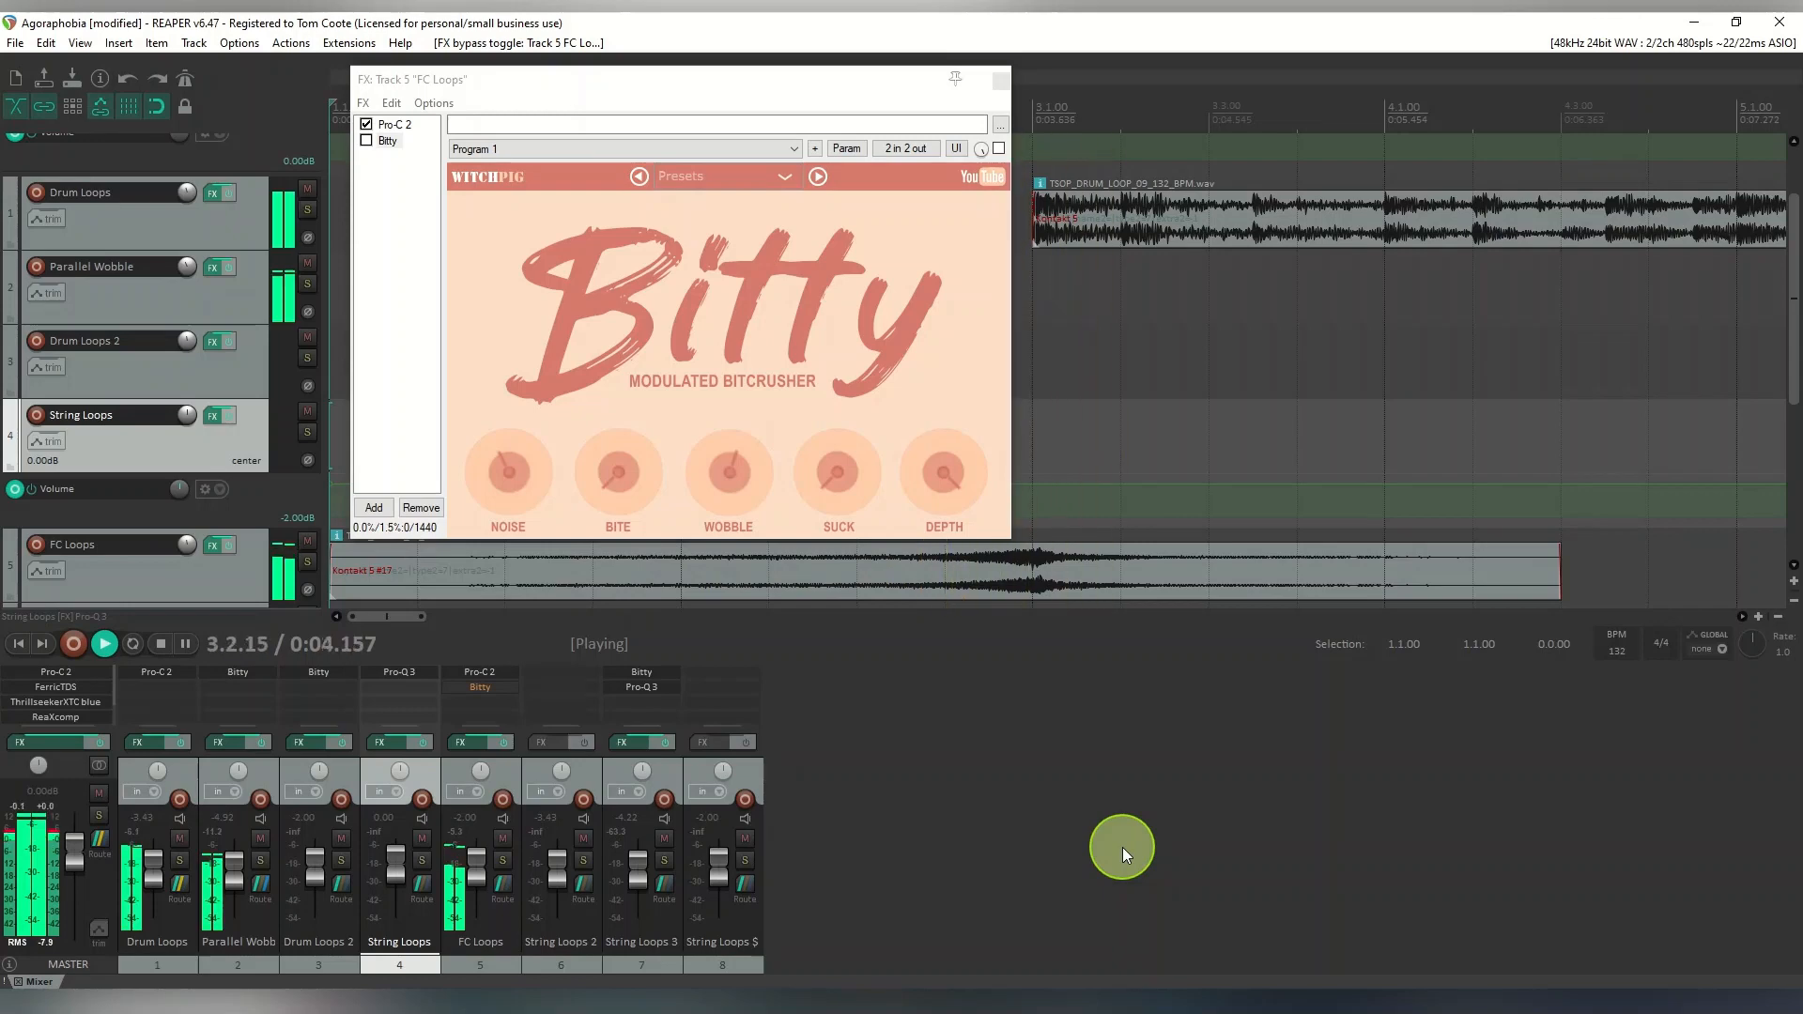
{"action": "left_click", "coordinate": [162, 644]}
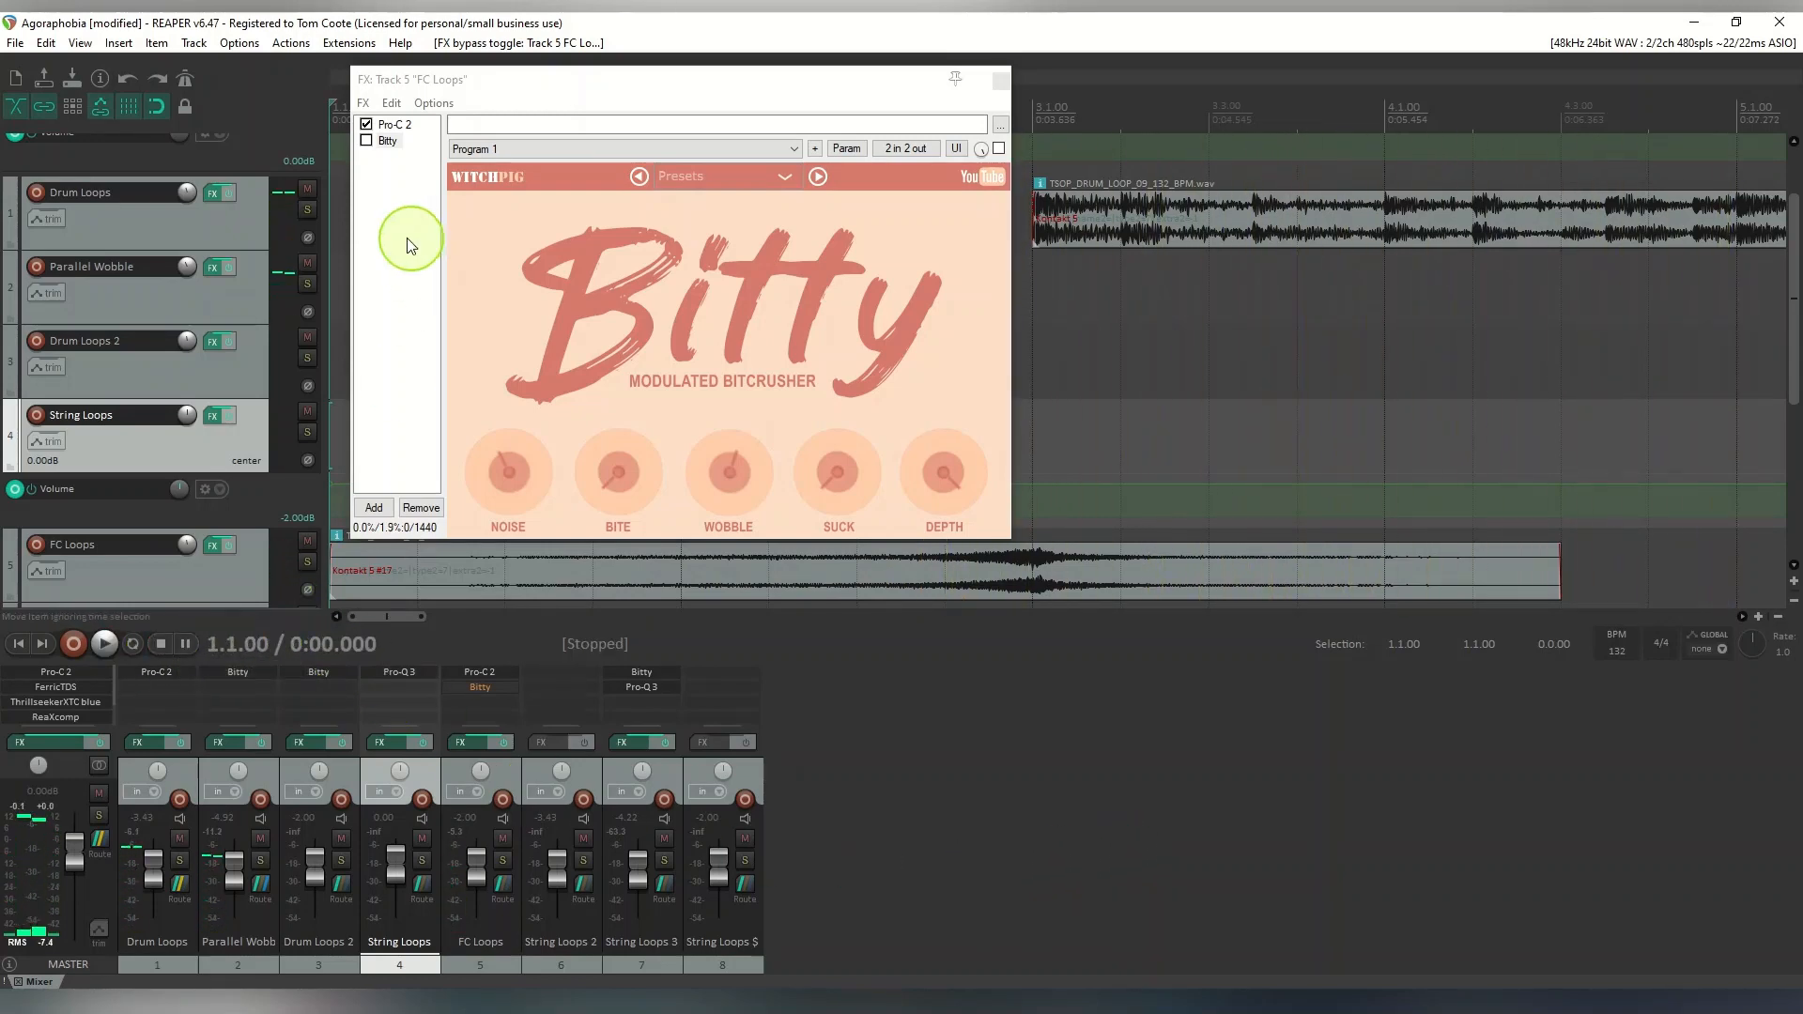
Re-enable Bitty on the FC Loops track, audition the opening with it, and close the effects window
{"action": "left_click", "coordinate": [366, 141]}
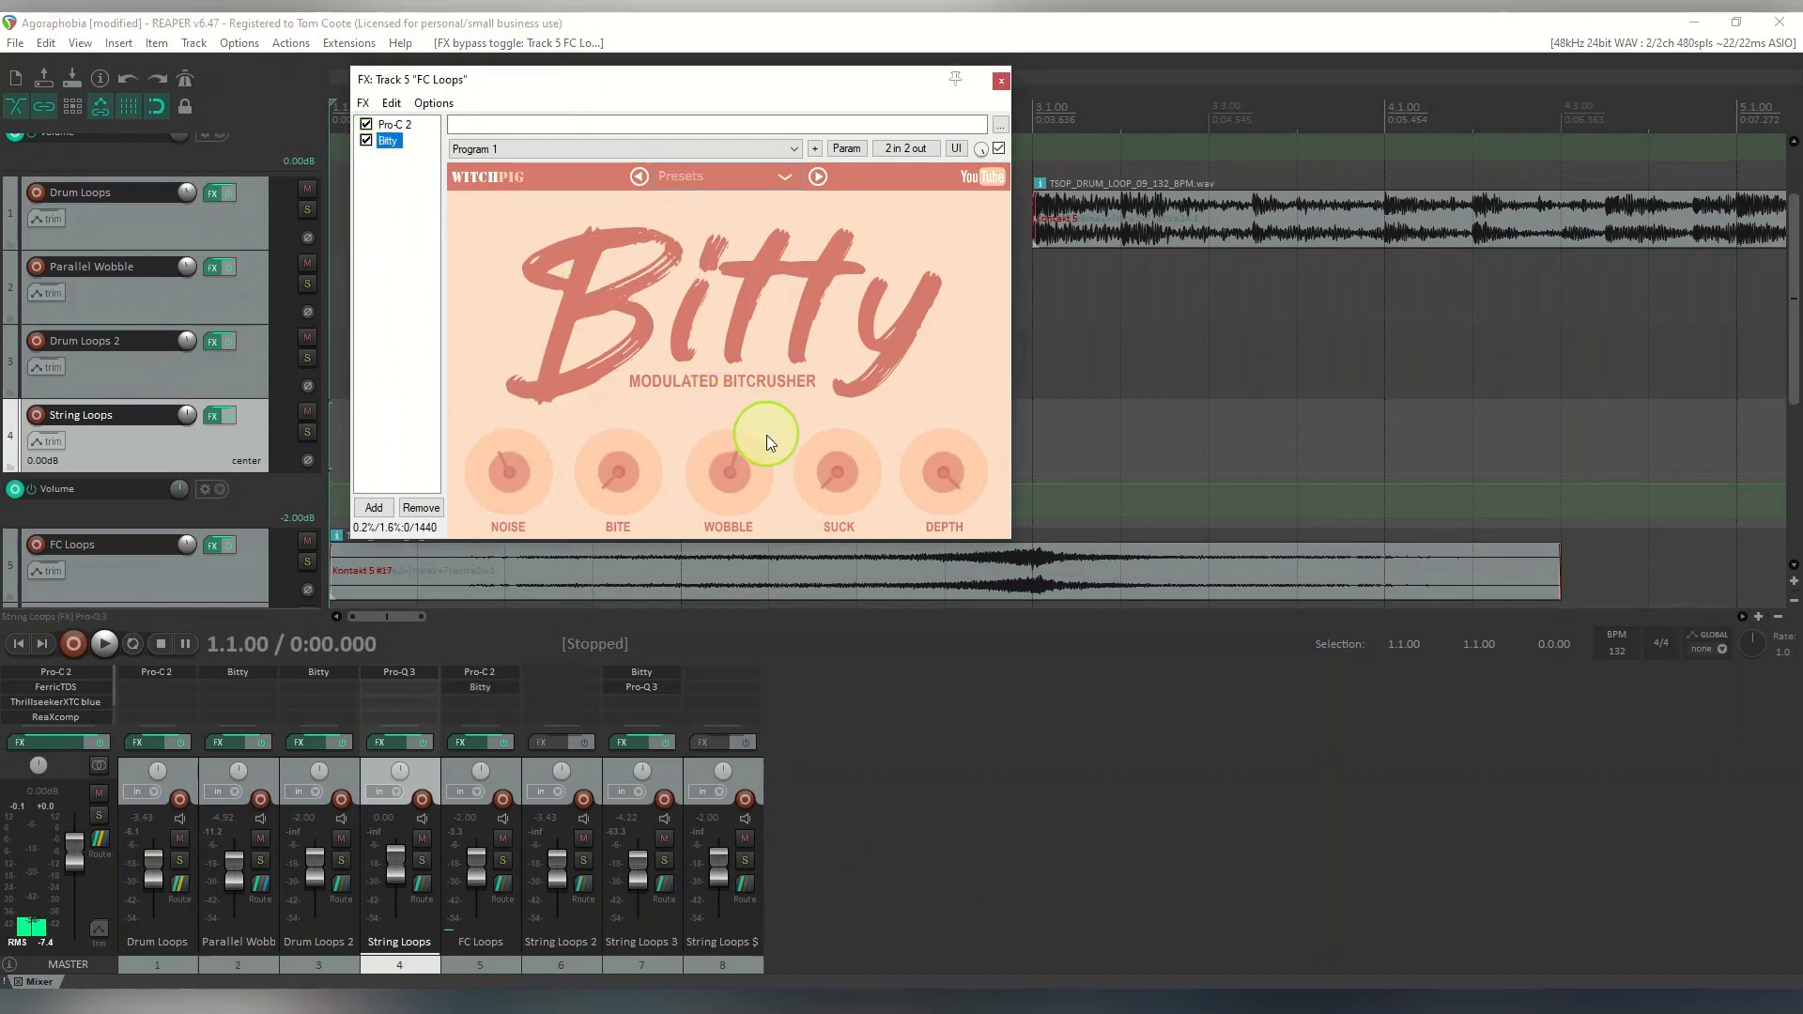
{"action": "left_click", "coordinate": [104, 648]}
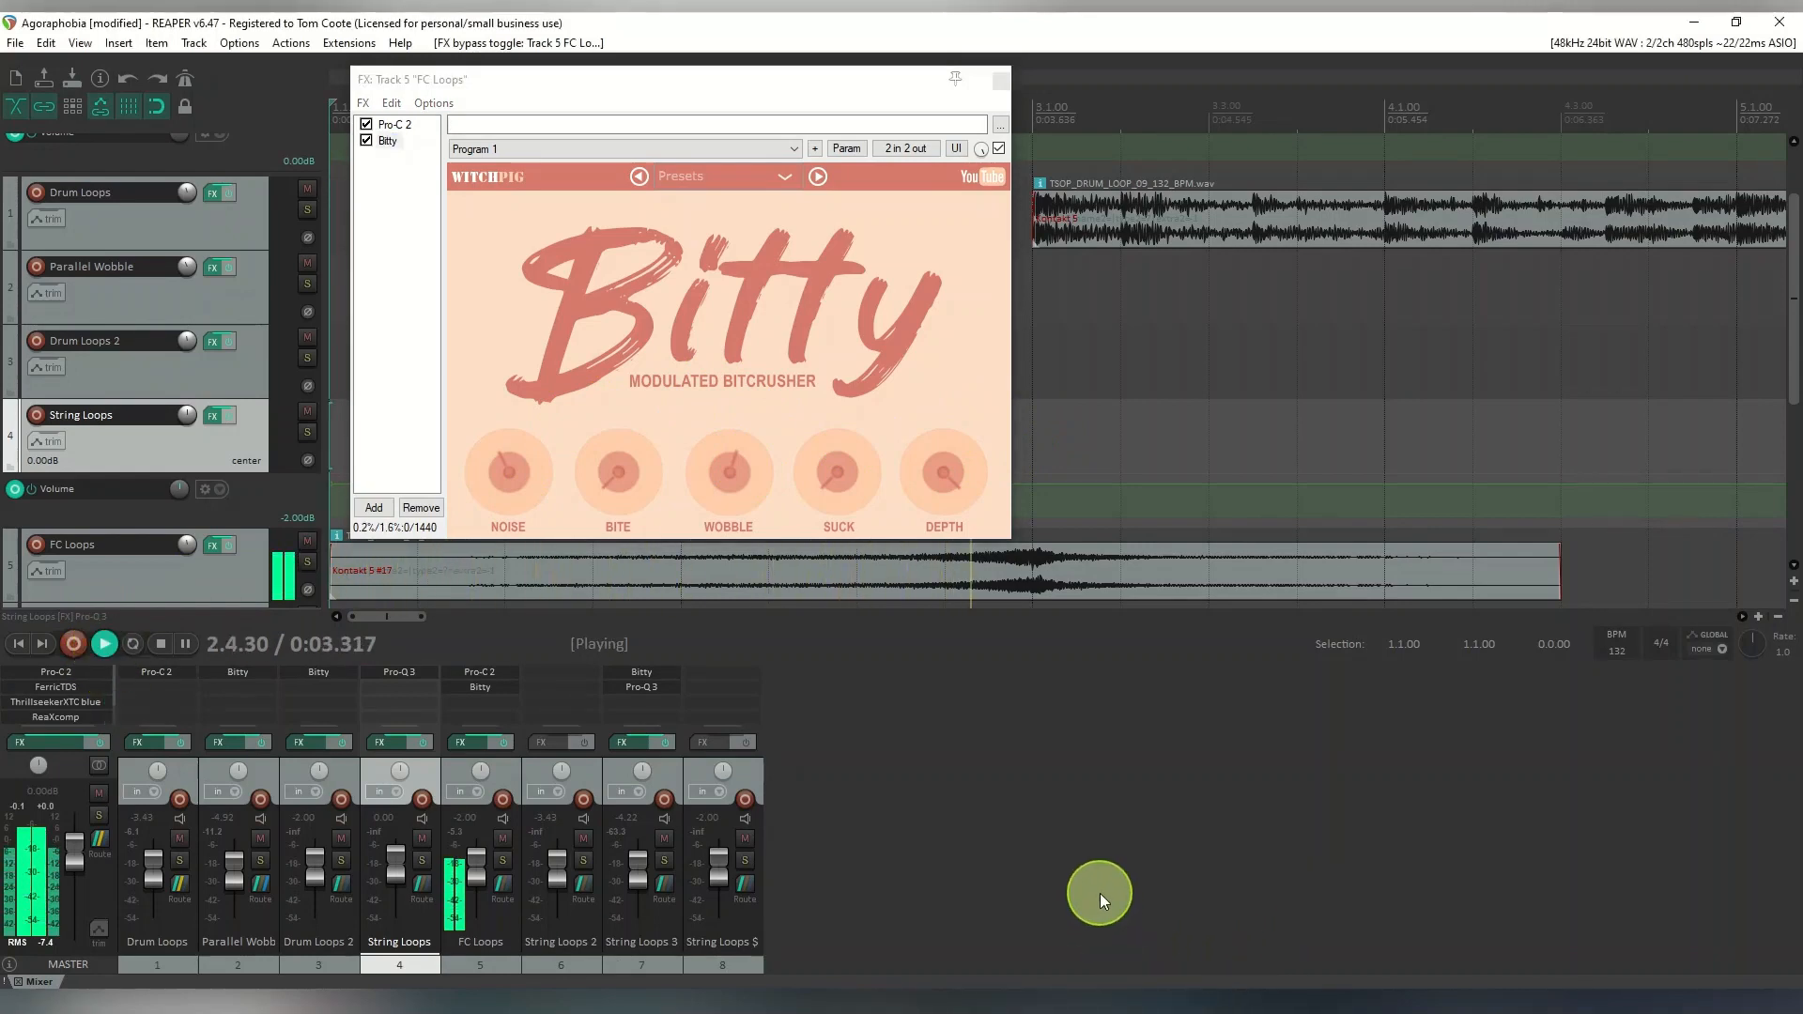
{"action": "left_click", "coordinate": [160, 645]}
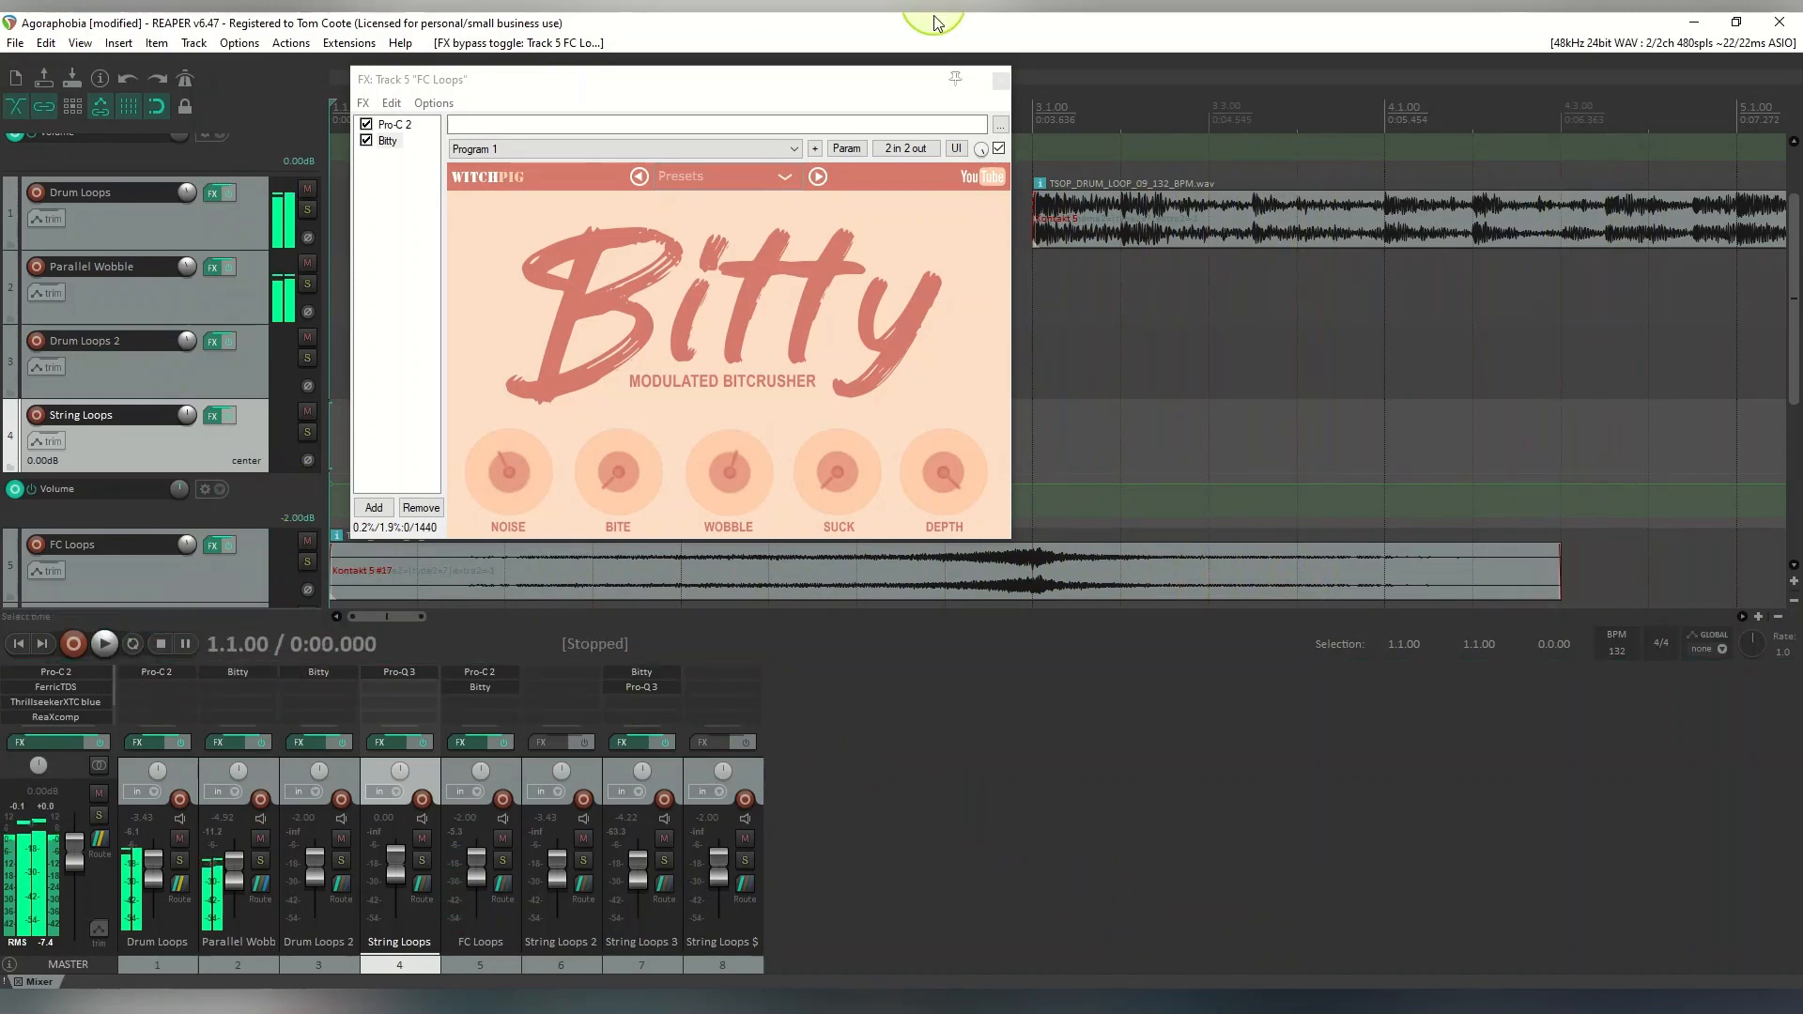
{"action": "left_click", "coordinate": [999, 79]}
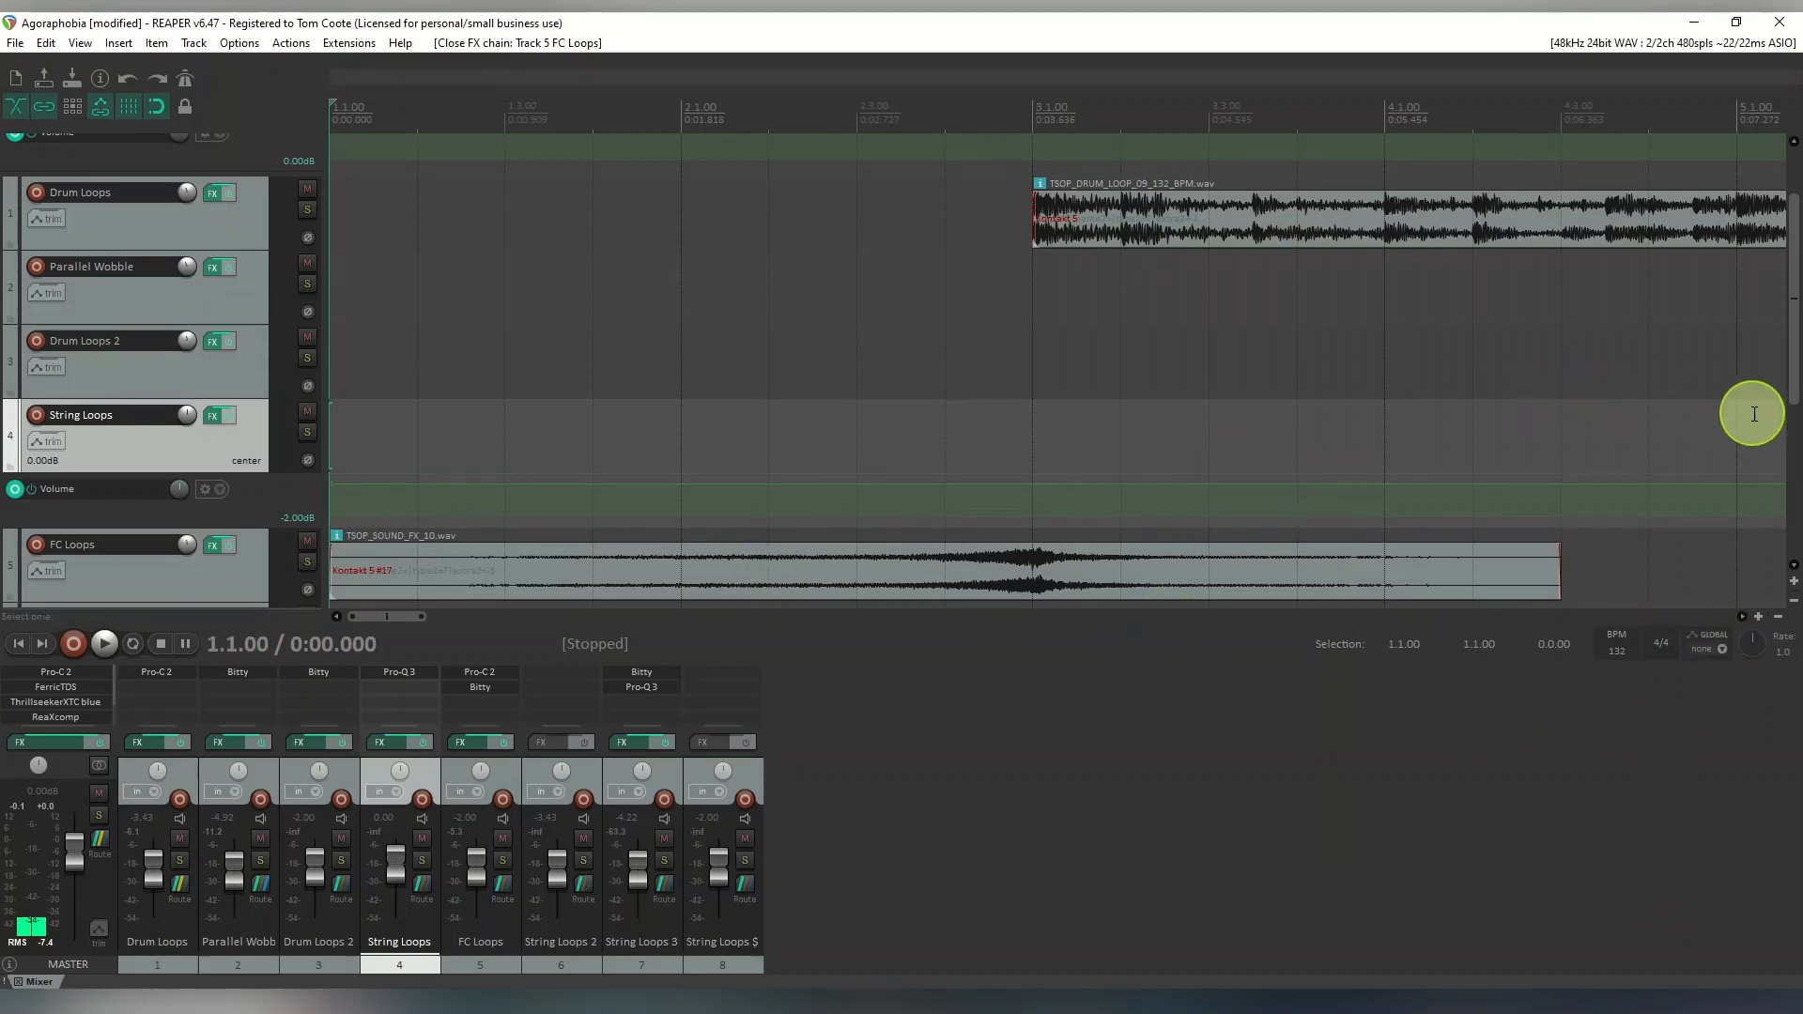
Bypass Bitty on the Drum Loops 2 track and audition its drum loop by playing from 17.1.00
{"action": "left_click_drag", "start_coordinate": [377, 622], "coordinate": [577, 646]}
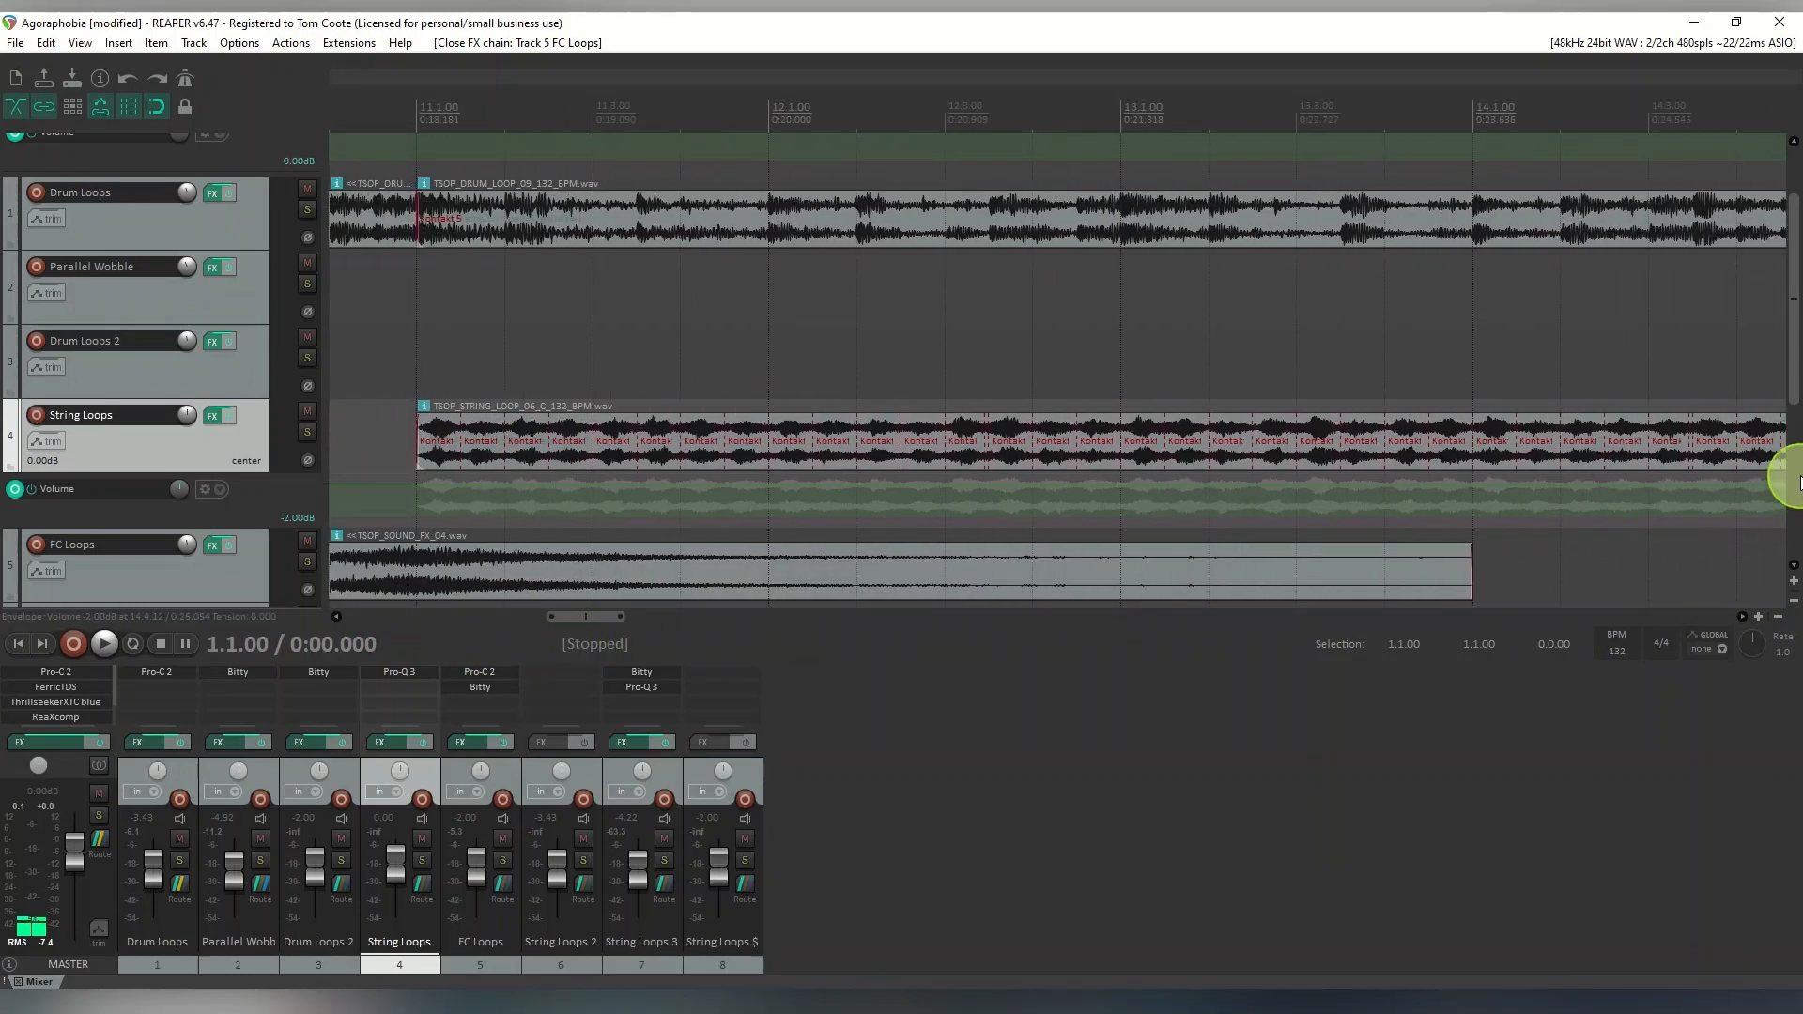
{"action": "mouse_move", "coordinate": [1792, 397]}
{"action": "left_mouse_down"}
{"action": "mouse_move", "coordinate": [1789, 447]}
{"action": "mouse_move", "coordinate": [1778, 410]}
{"action": "left_mouse_up"}
{"action": "left_click_drag", "start_coordinate": [583, 617], "coordinate": [701, 618]}
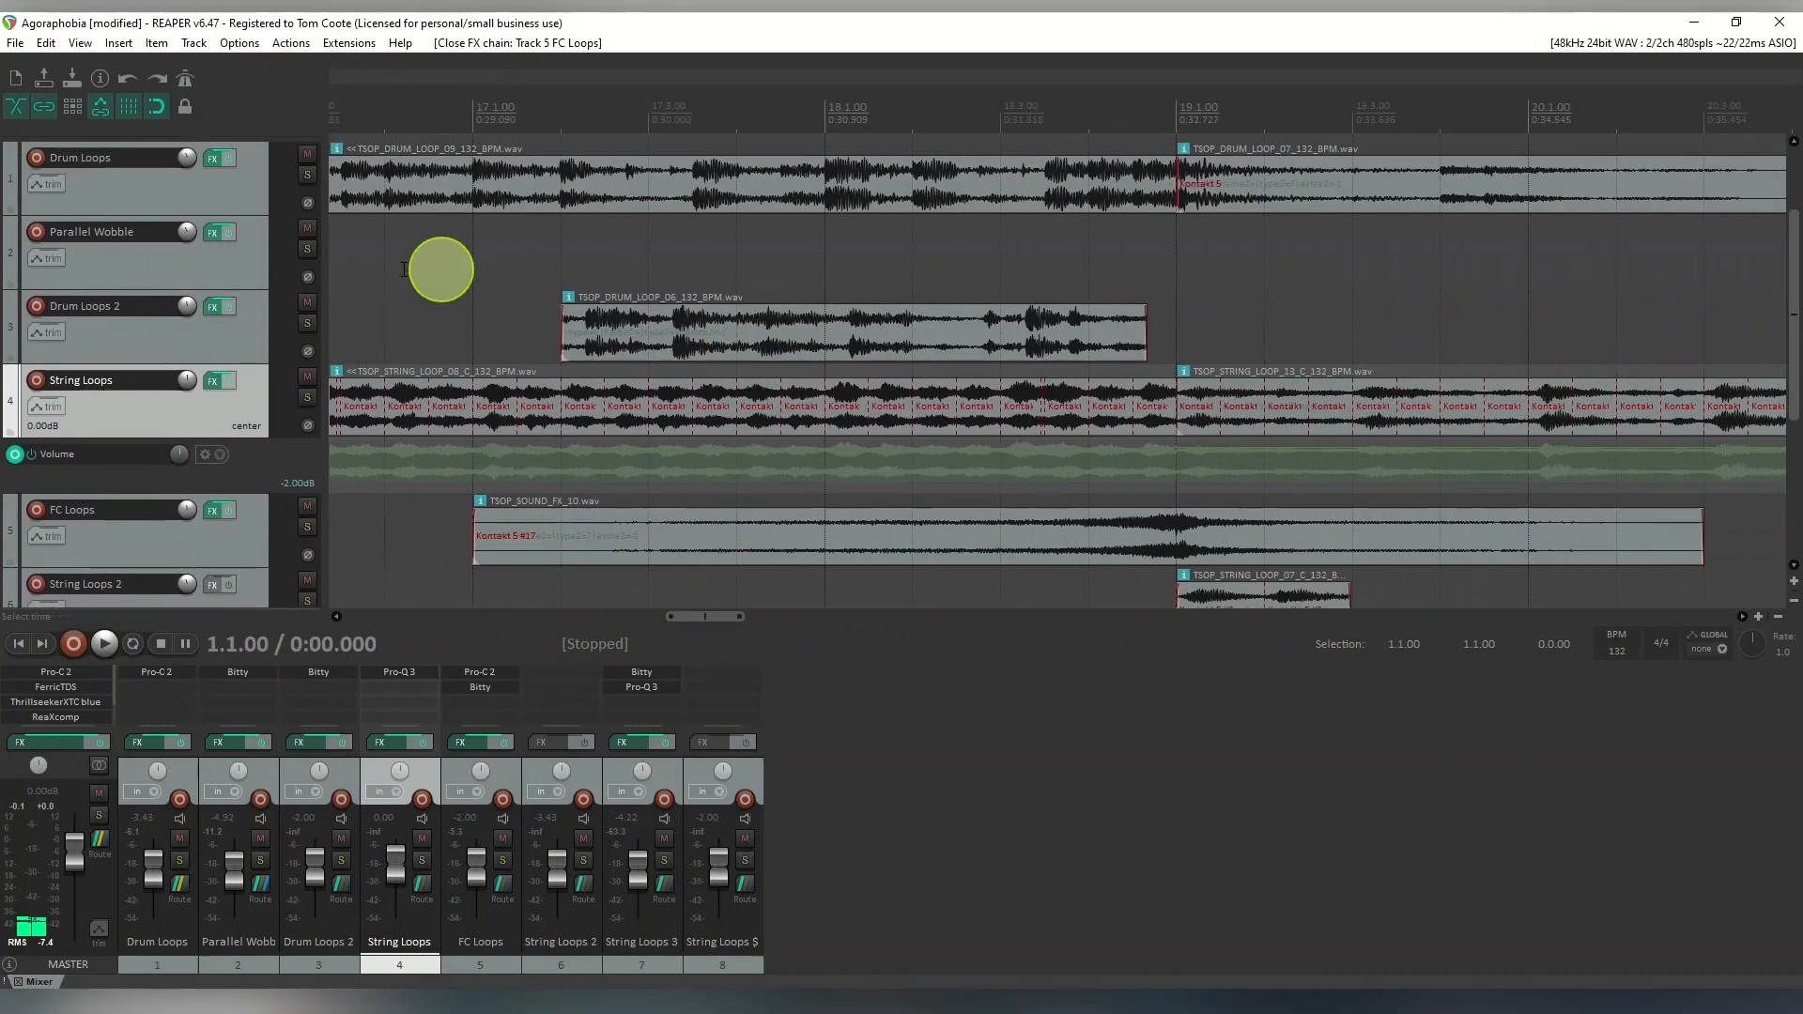
{"action": "left_click", "coordinate": [214, 310]}
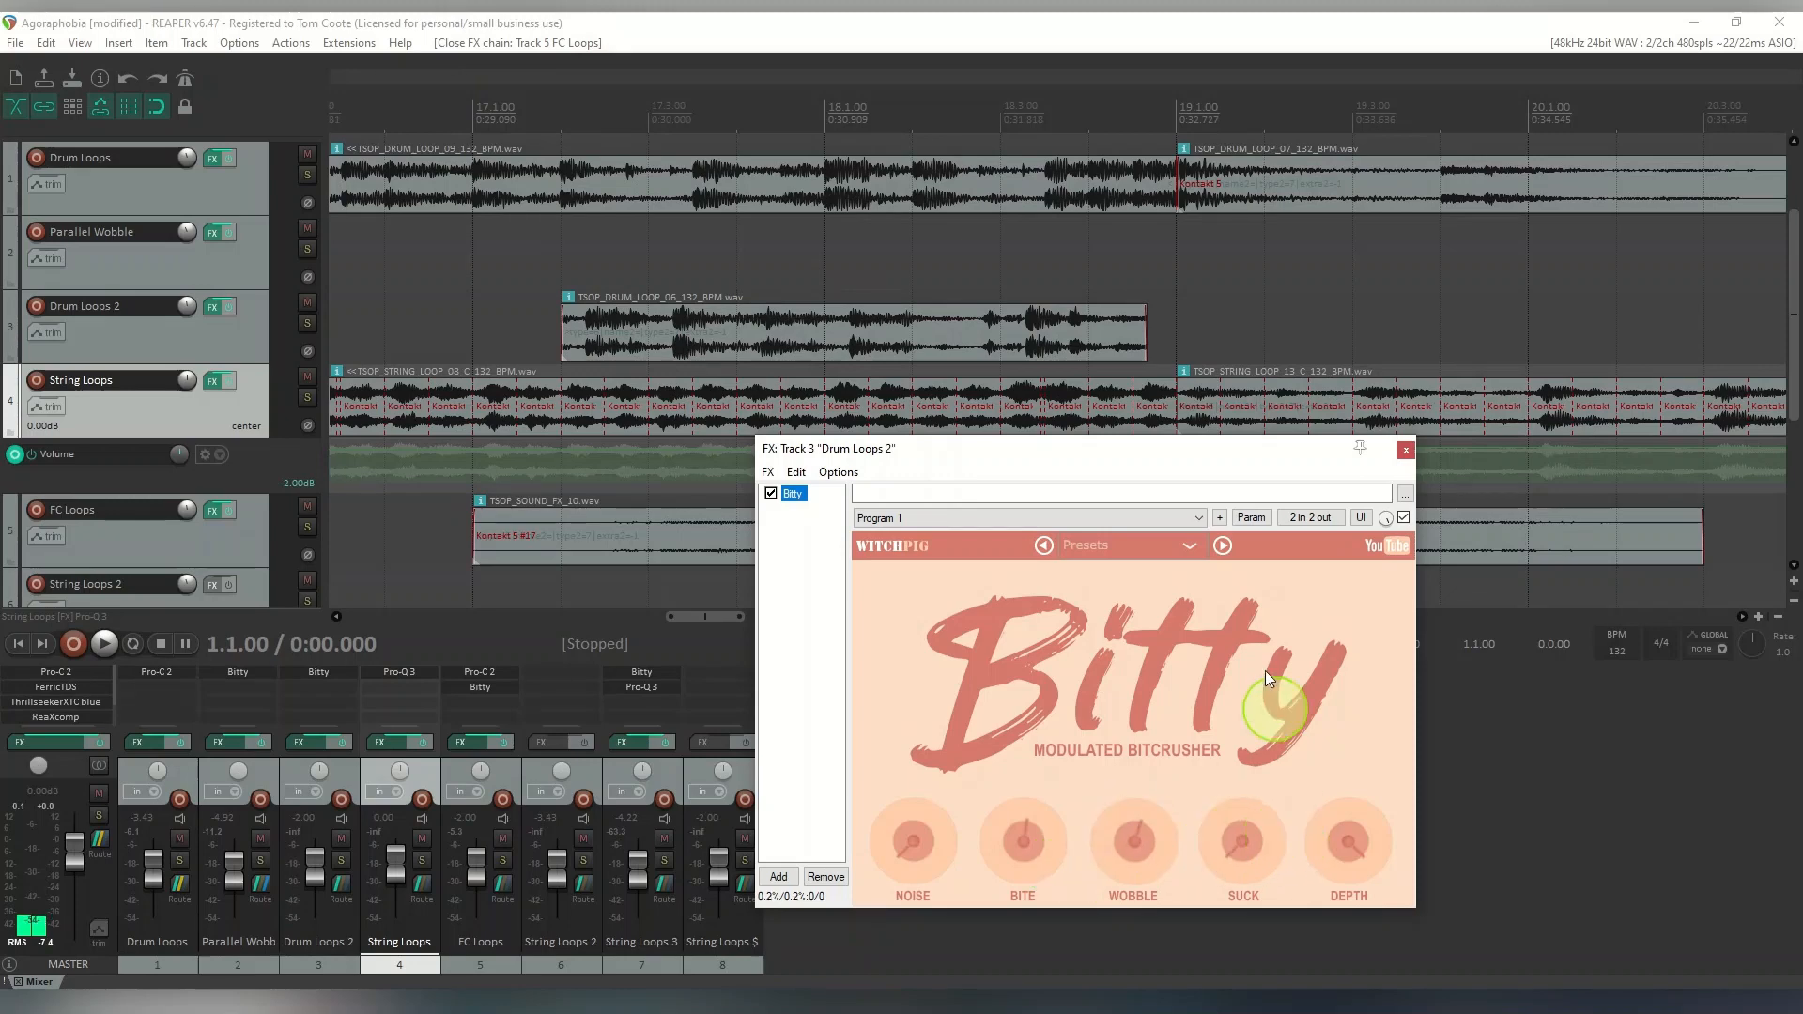
{"action": "left_click", "coordinate": [771, 495]}
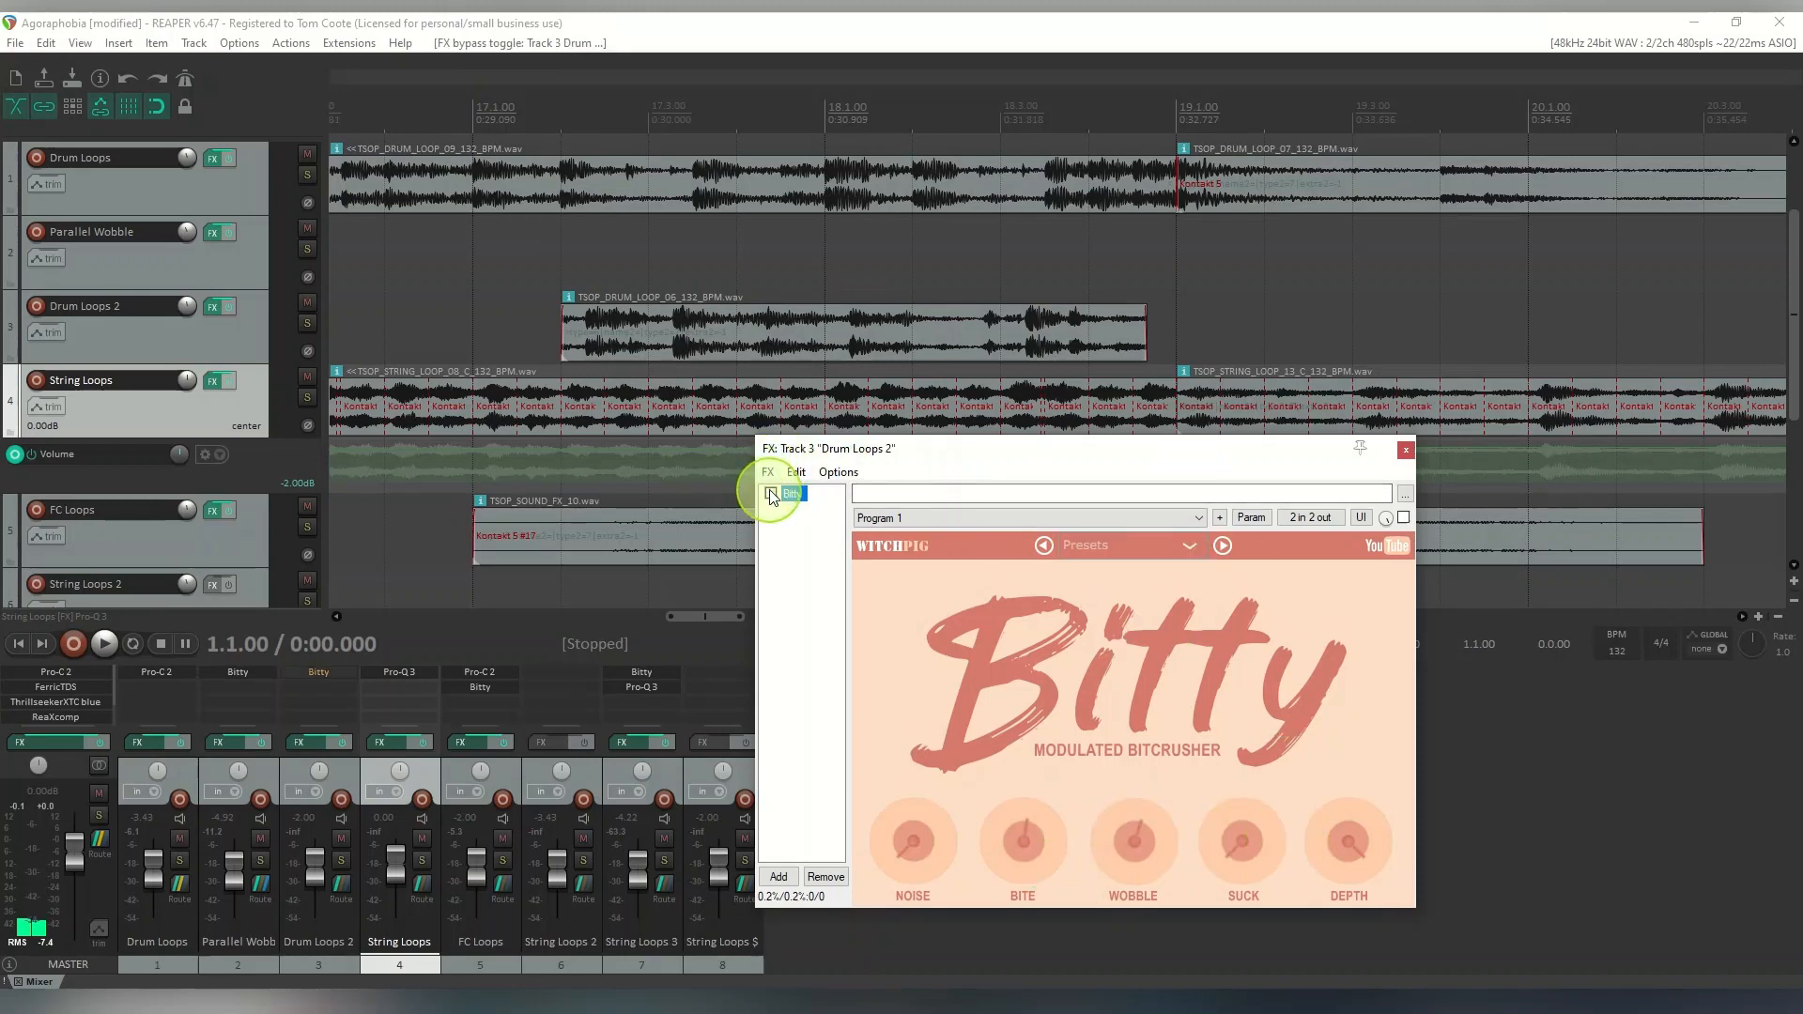
{"action": "left_click", "coordinate": [475, 130]}
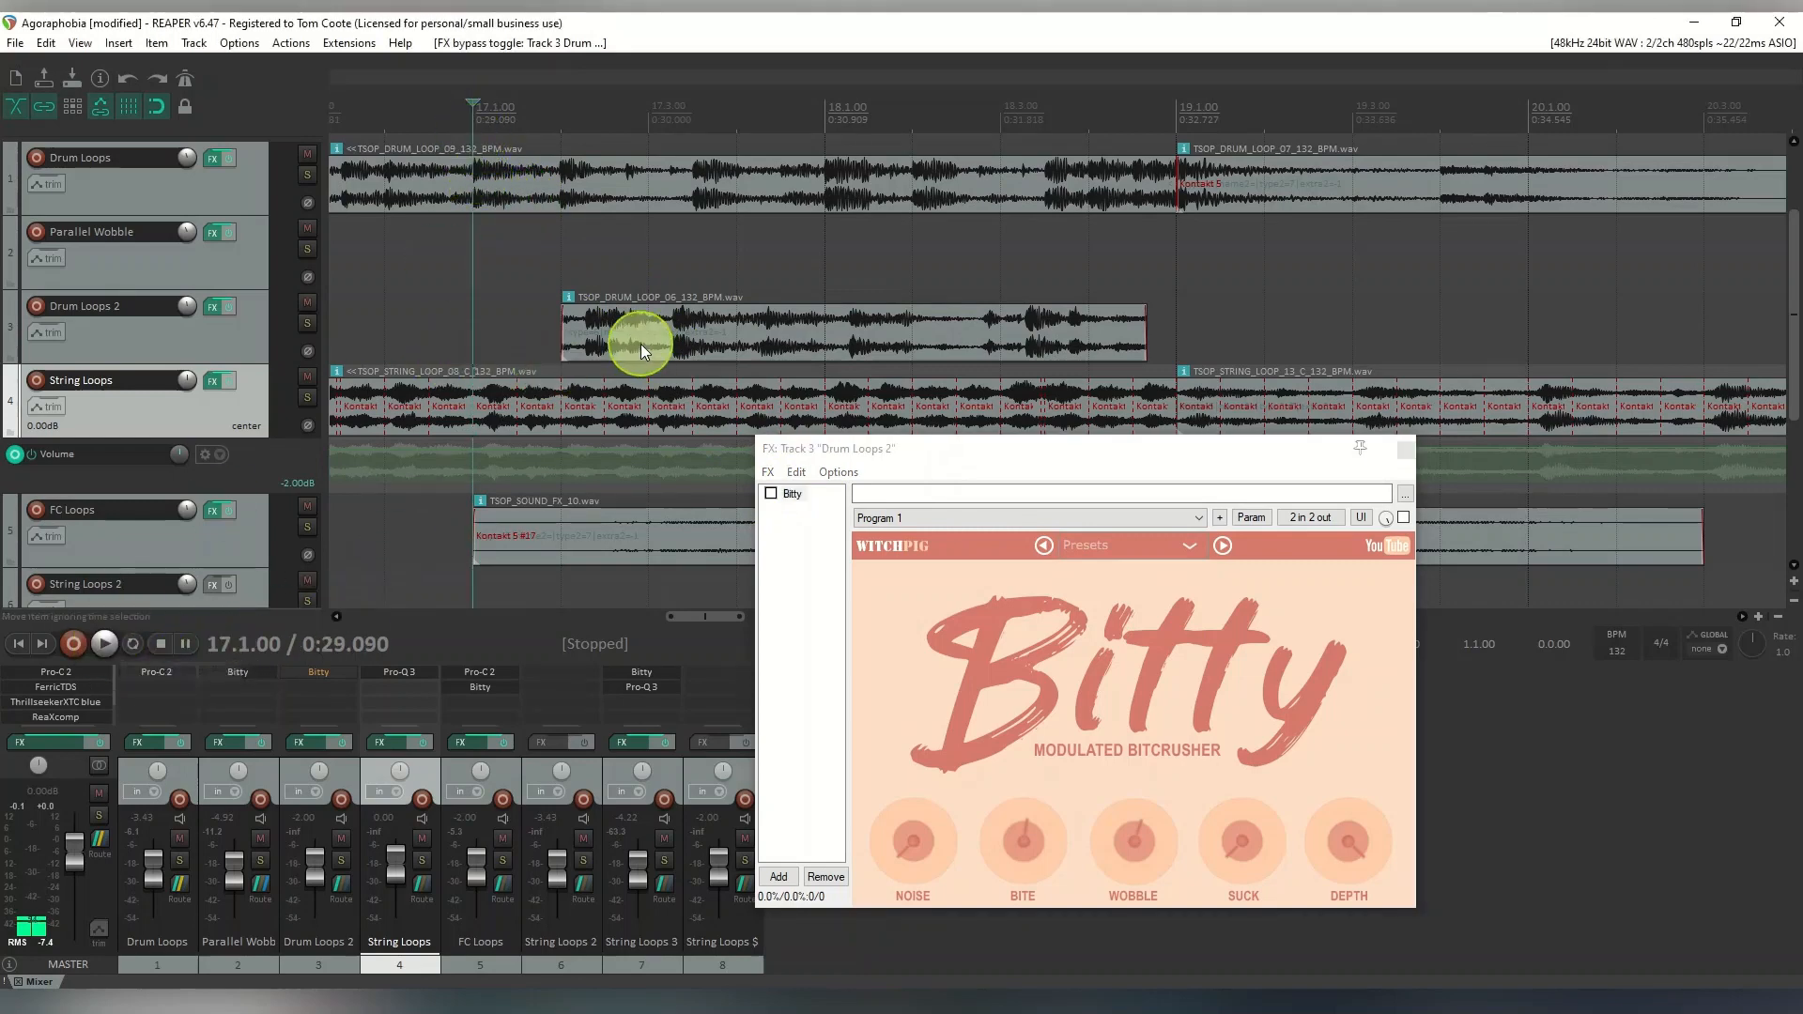
{"action": "left_click", "coordinate": [105, 646]}
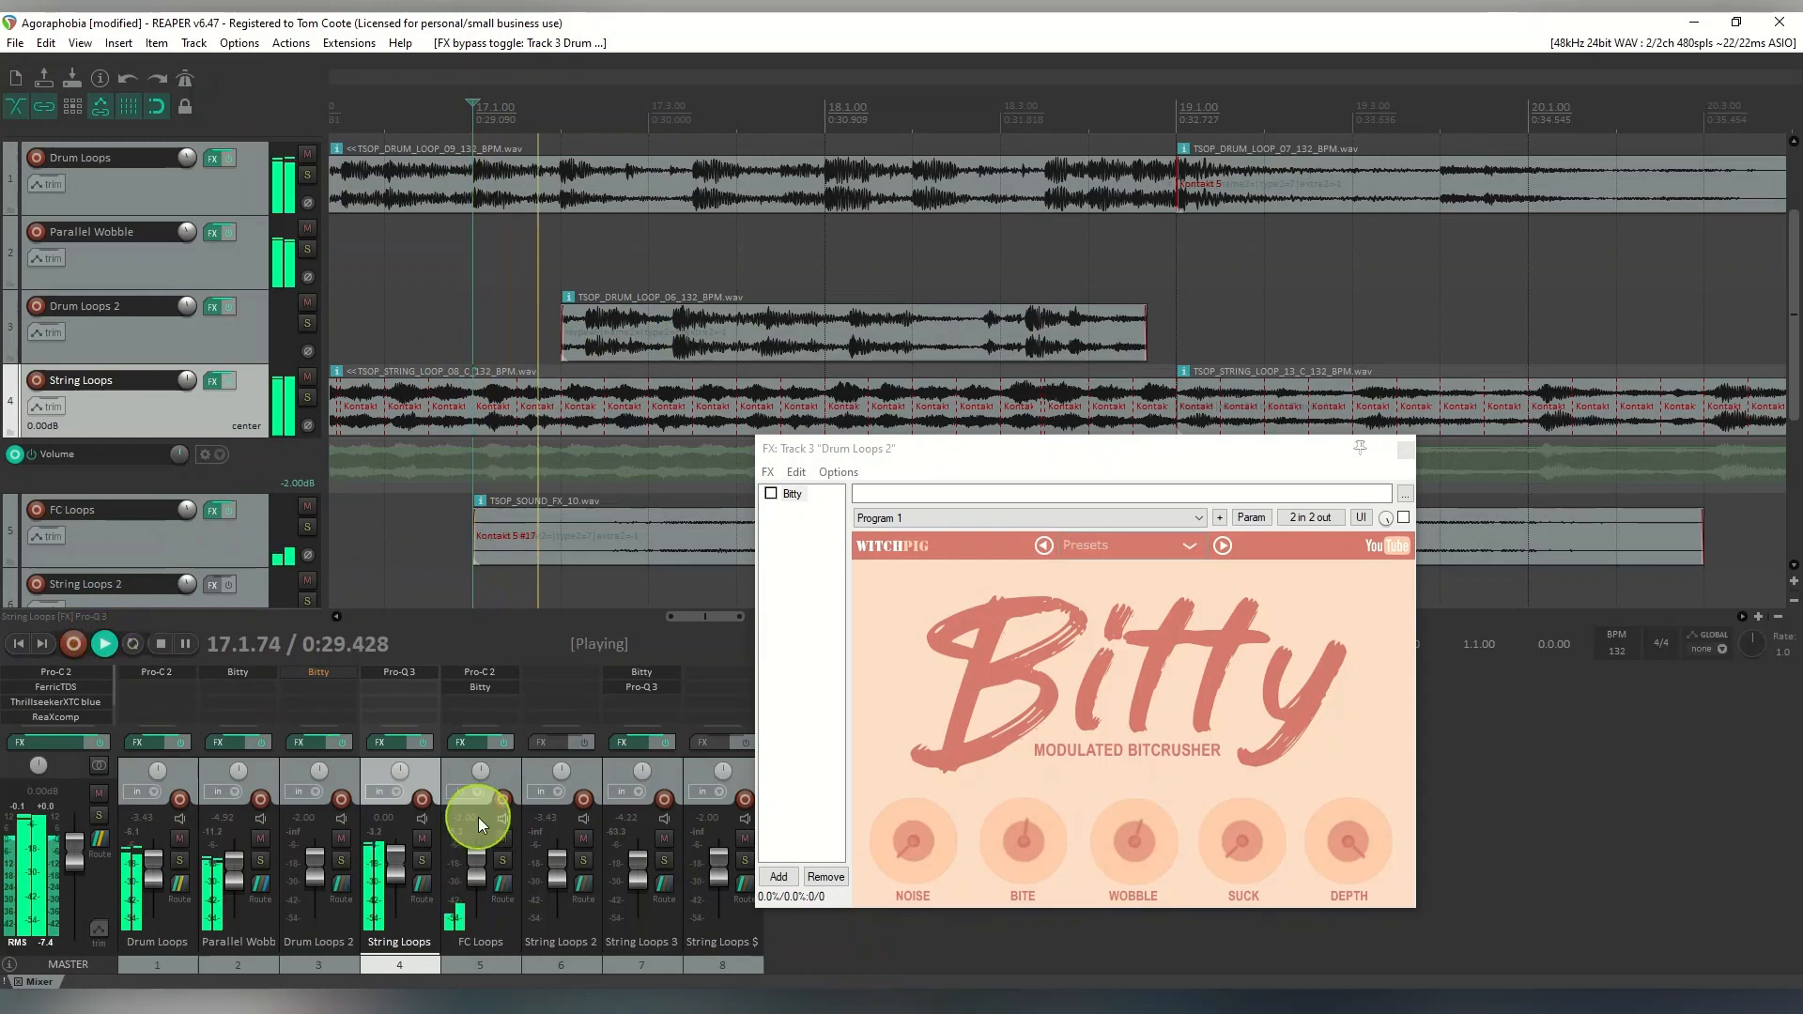
{"action": "left_click", "coordinate": [162, 644]}
Re-enable Bitty on Drum Loops 2, audition the same section from 17.1.00, and close the effects window
{"action": "left_click", "coordinate": [772, 495]}
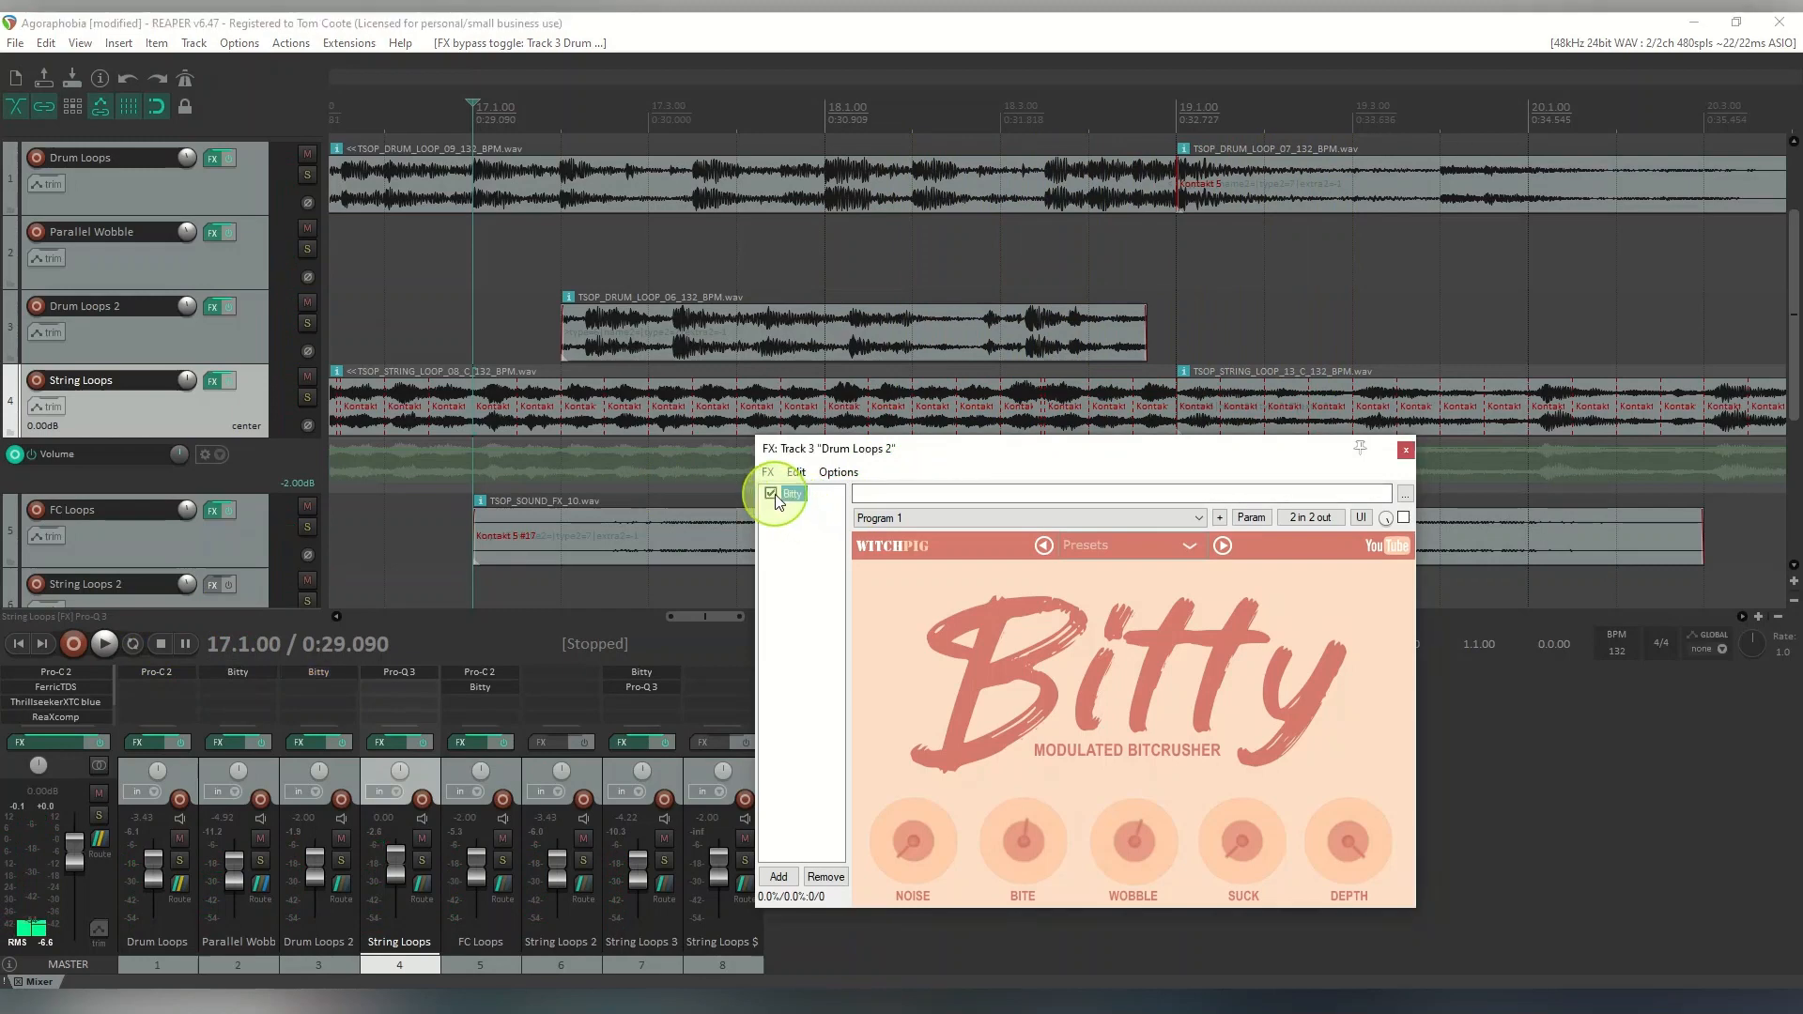
{"action": "left_click", "coordinate": [105, 645]}
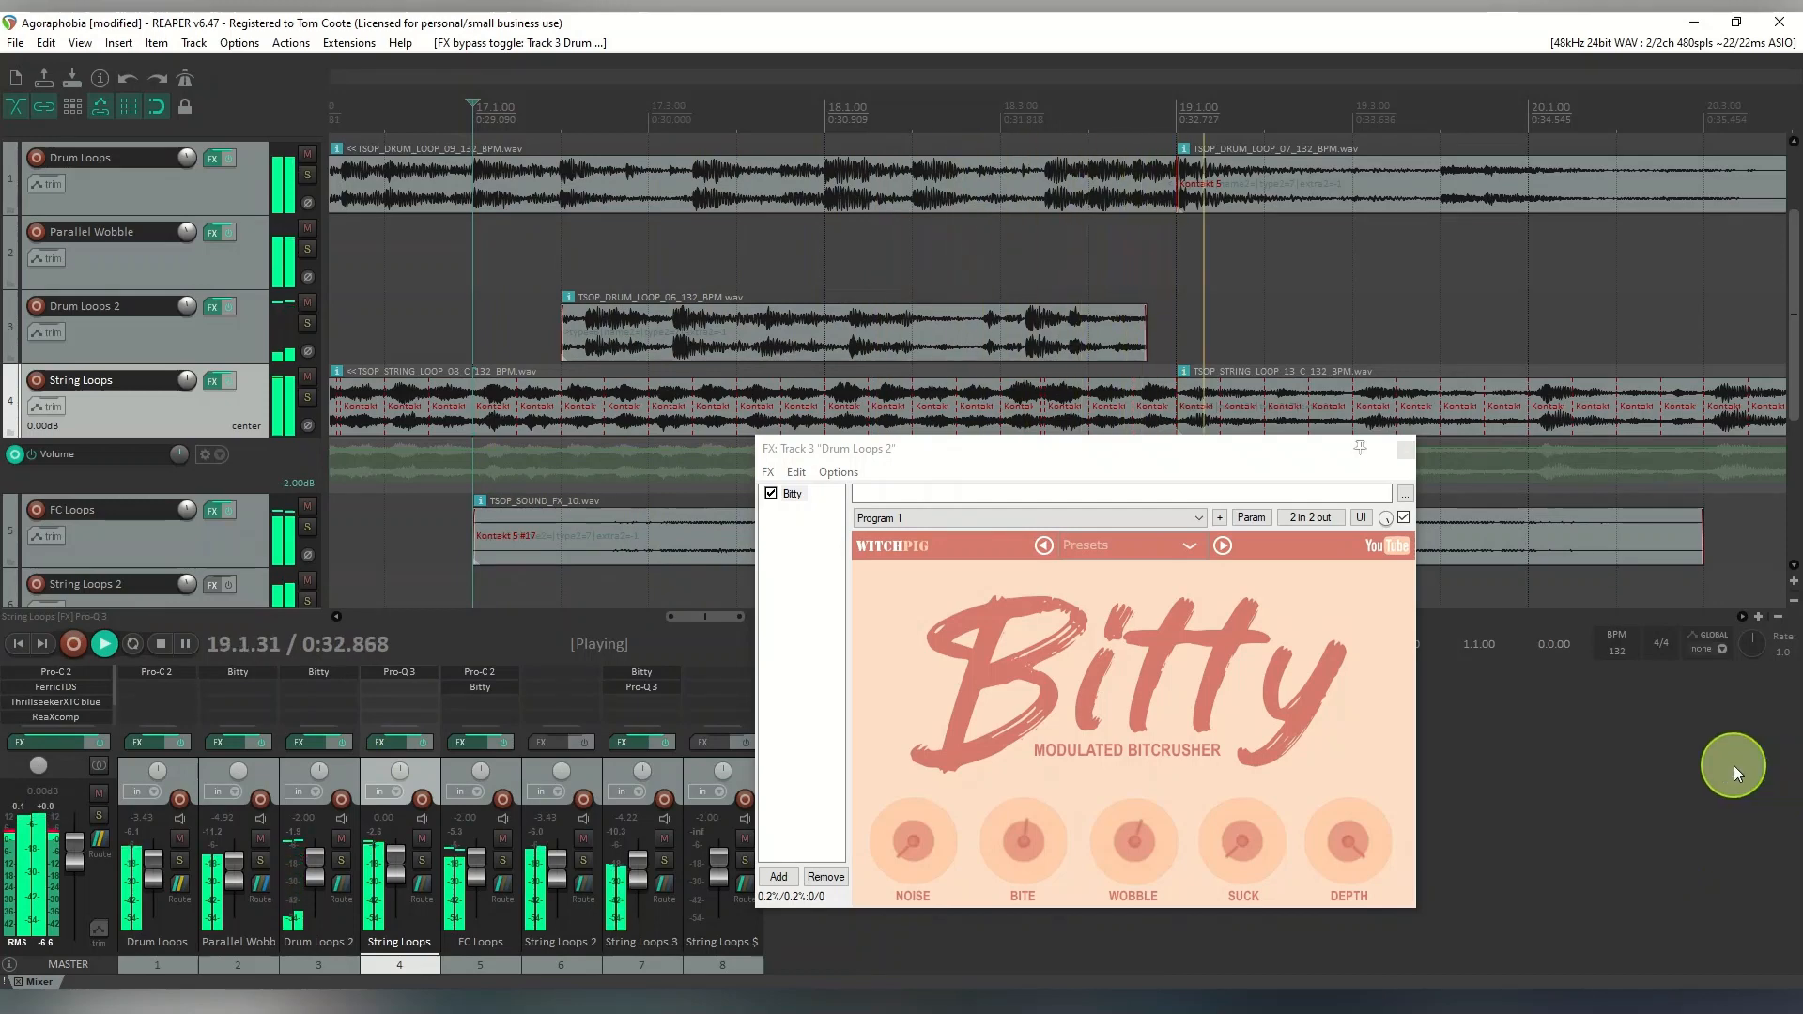
{"action": "left_click", "coordinate": [162, 644]}
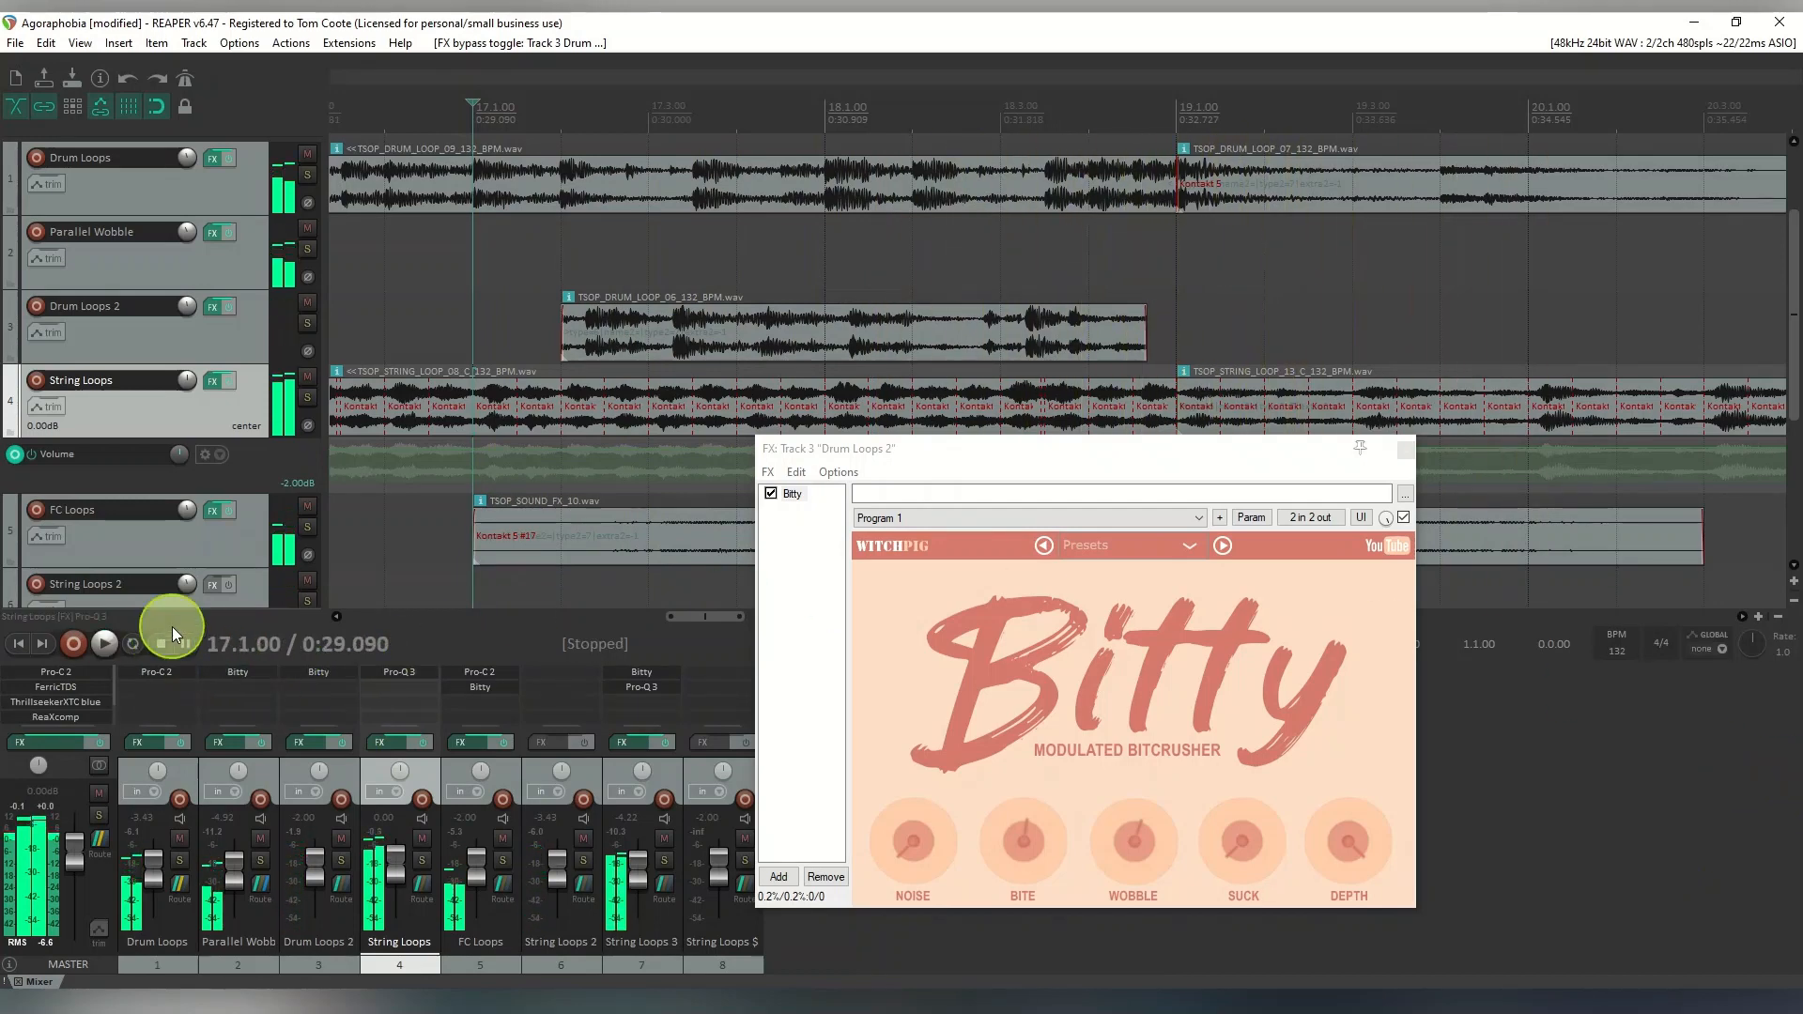
{"action": "left_click", "coordinate": [1409, 450]}
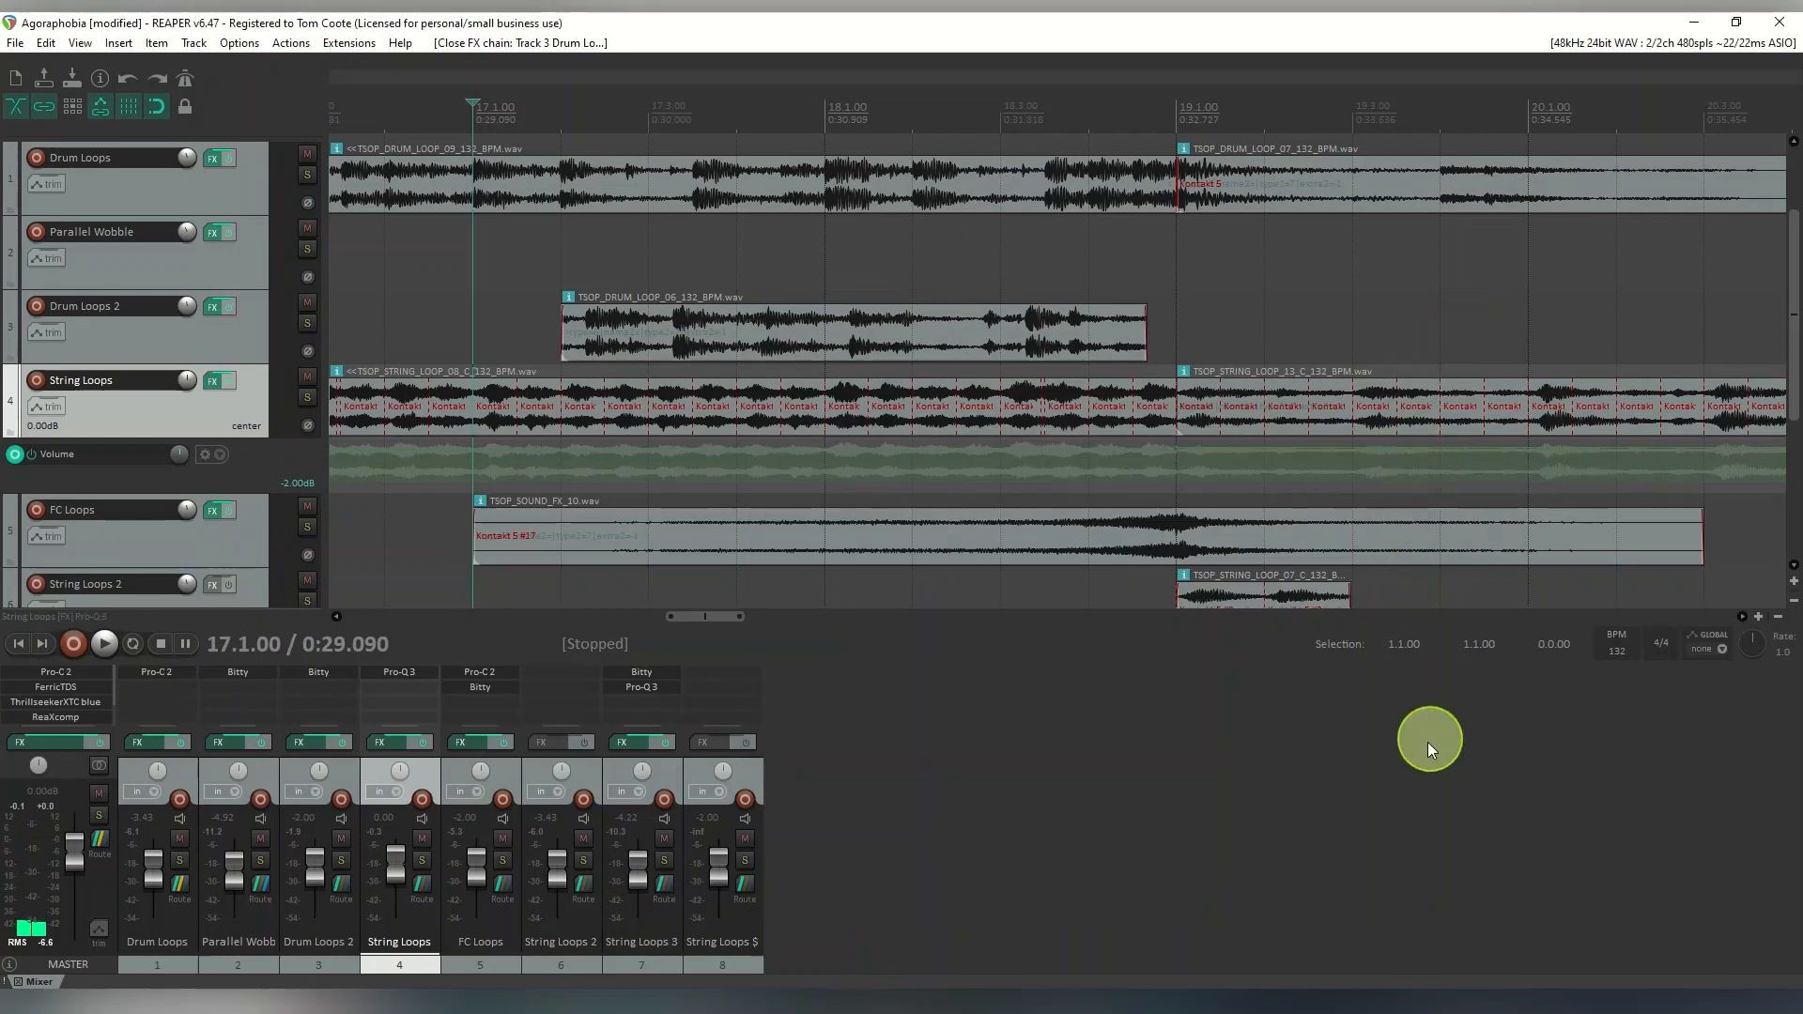
Bring up the effects chain of String Loops 3, where the brass loop enters at bar 19, and show its Pro-Q 3
{"action": "left_click_drag", "start_coordinate": [1791, 403], "coordinate": [1795, 476]}
{"action": "left_click_drag", "start_coordinate": [700, 618], "coordinate": [736, 623]}
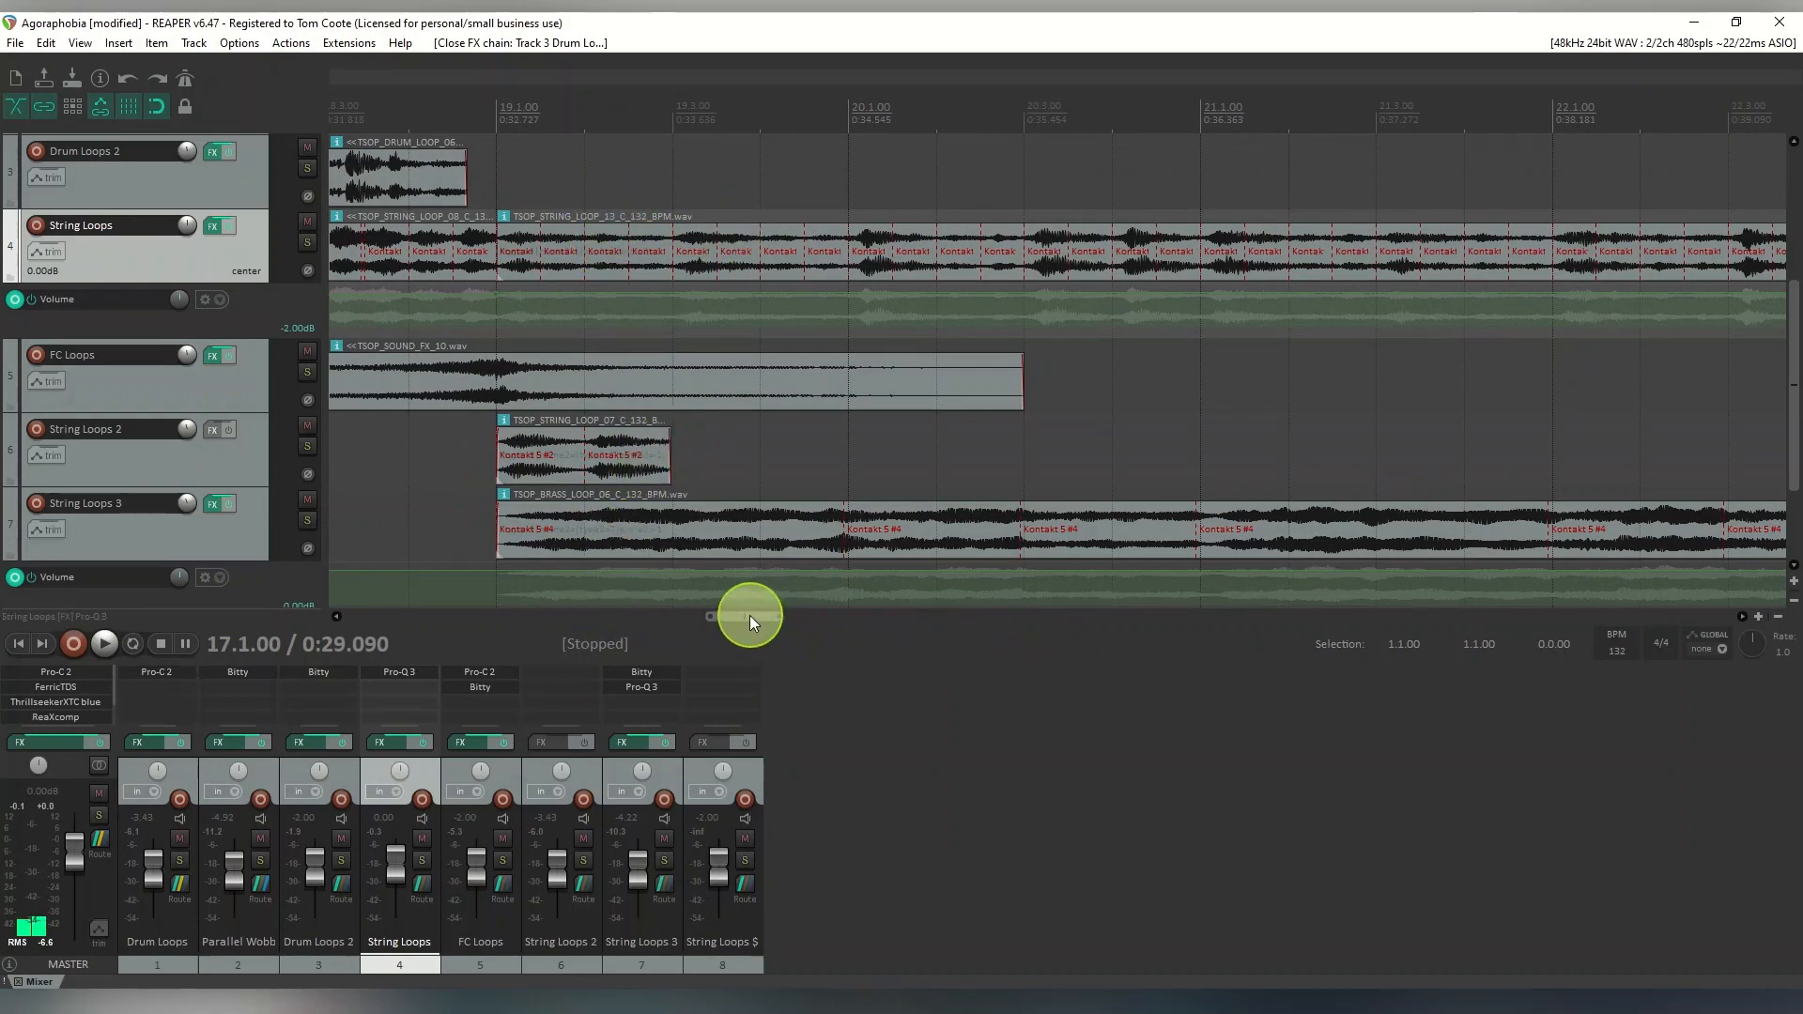
{"action": "left_click_drag", "start_coordinate": [747, 617], "coordinate": [742, 618]}
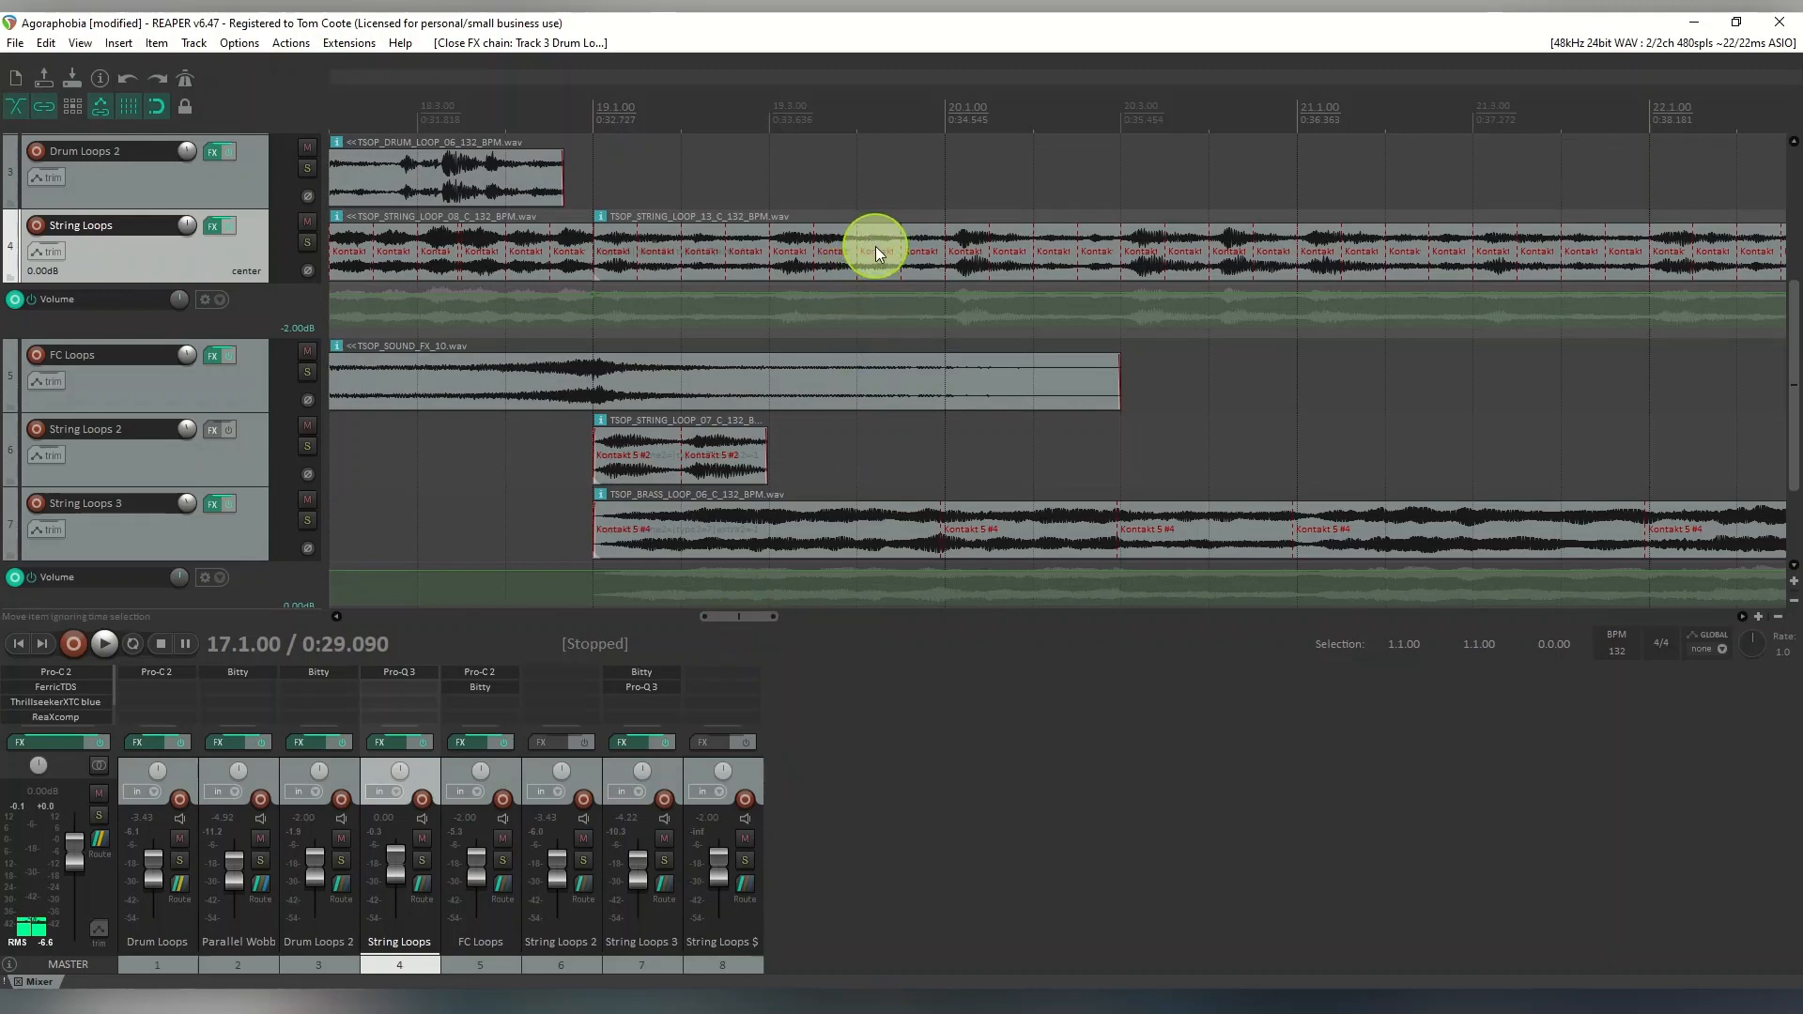
{"action": "left_click_drag", "start_coordinate": [731, 616], "coordinate": [723, 616]}
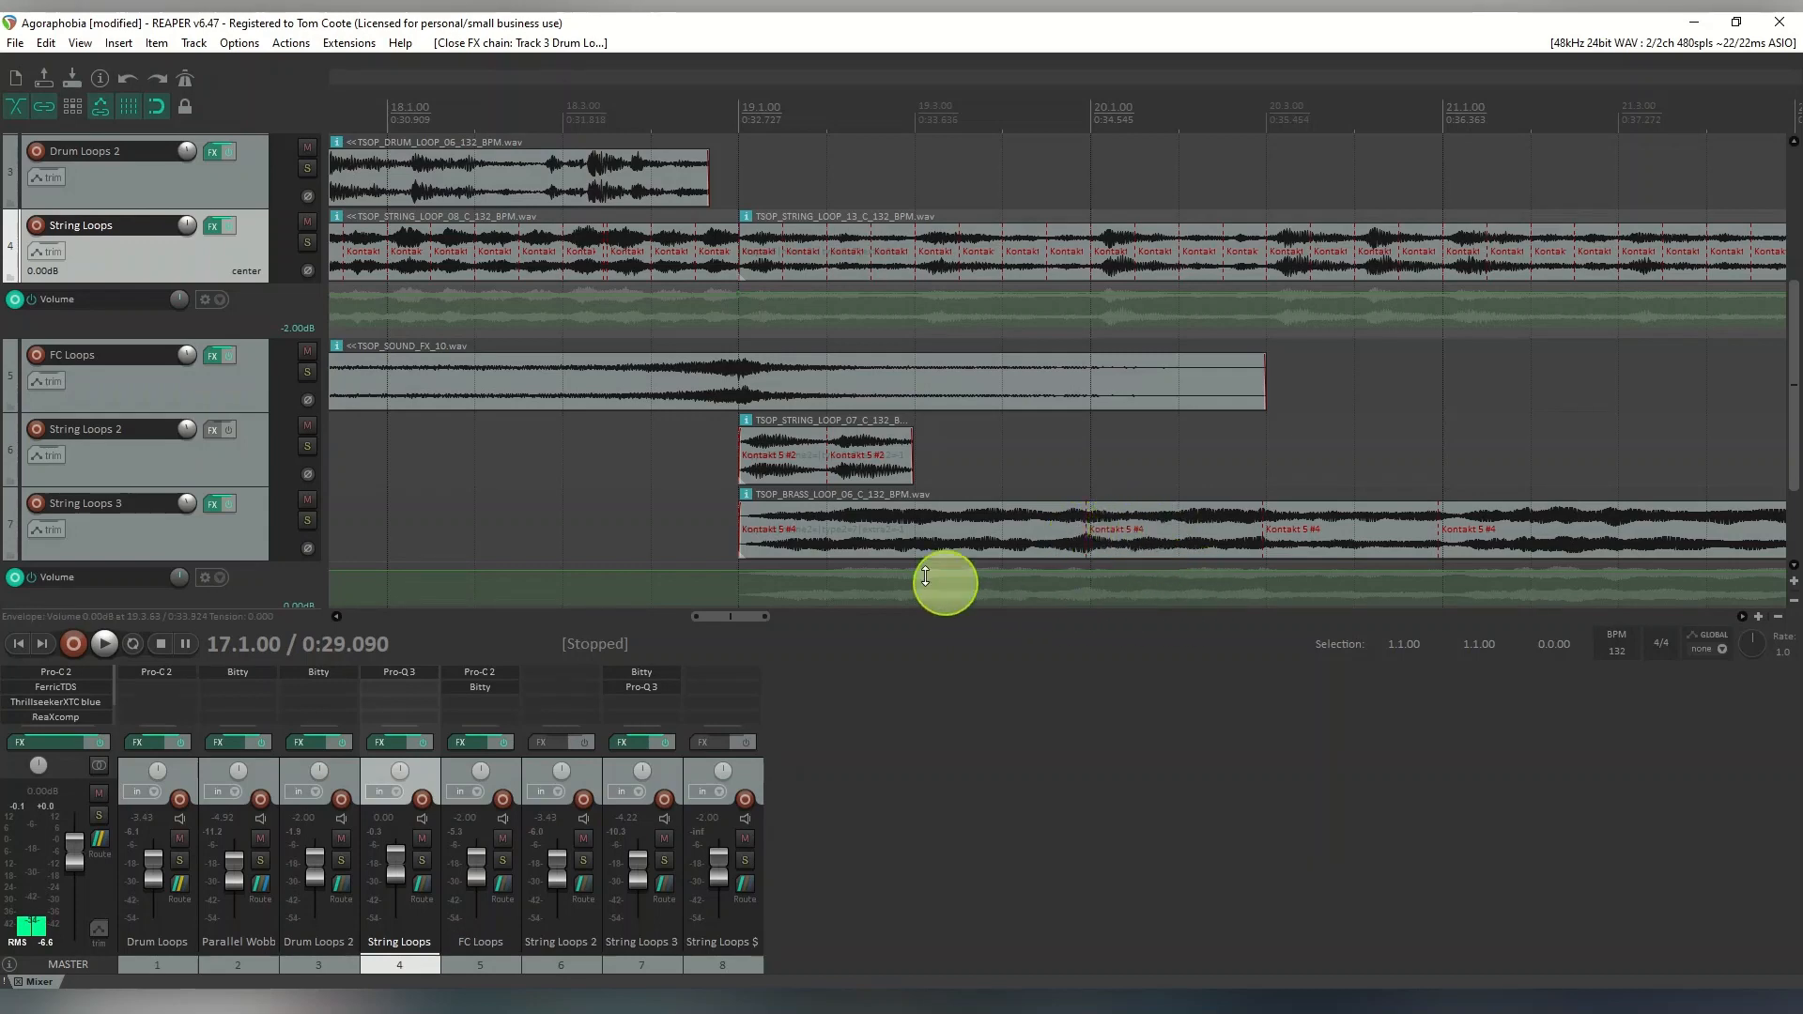
{"action": "left_click", "coordinate": [212, 507]}
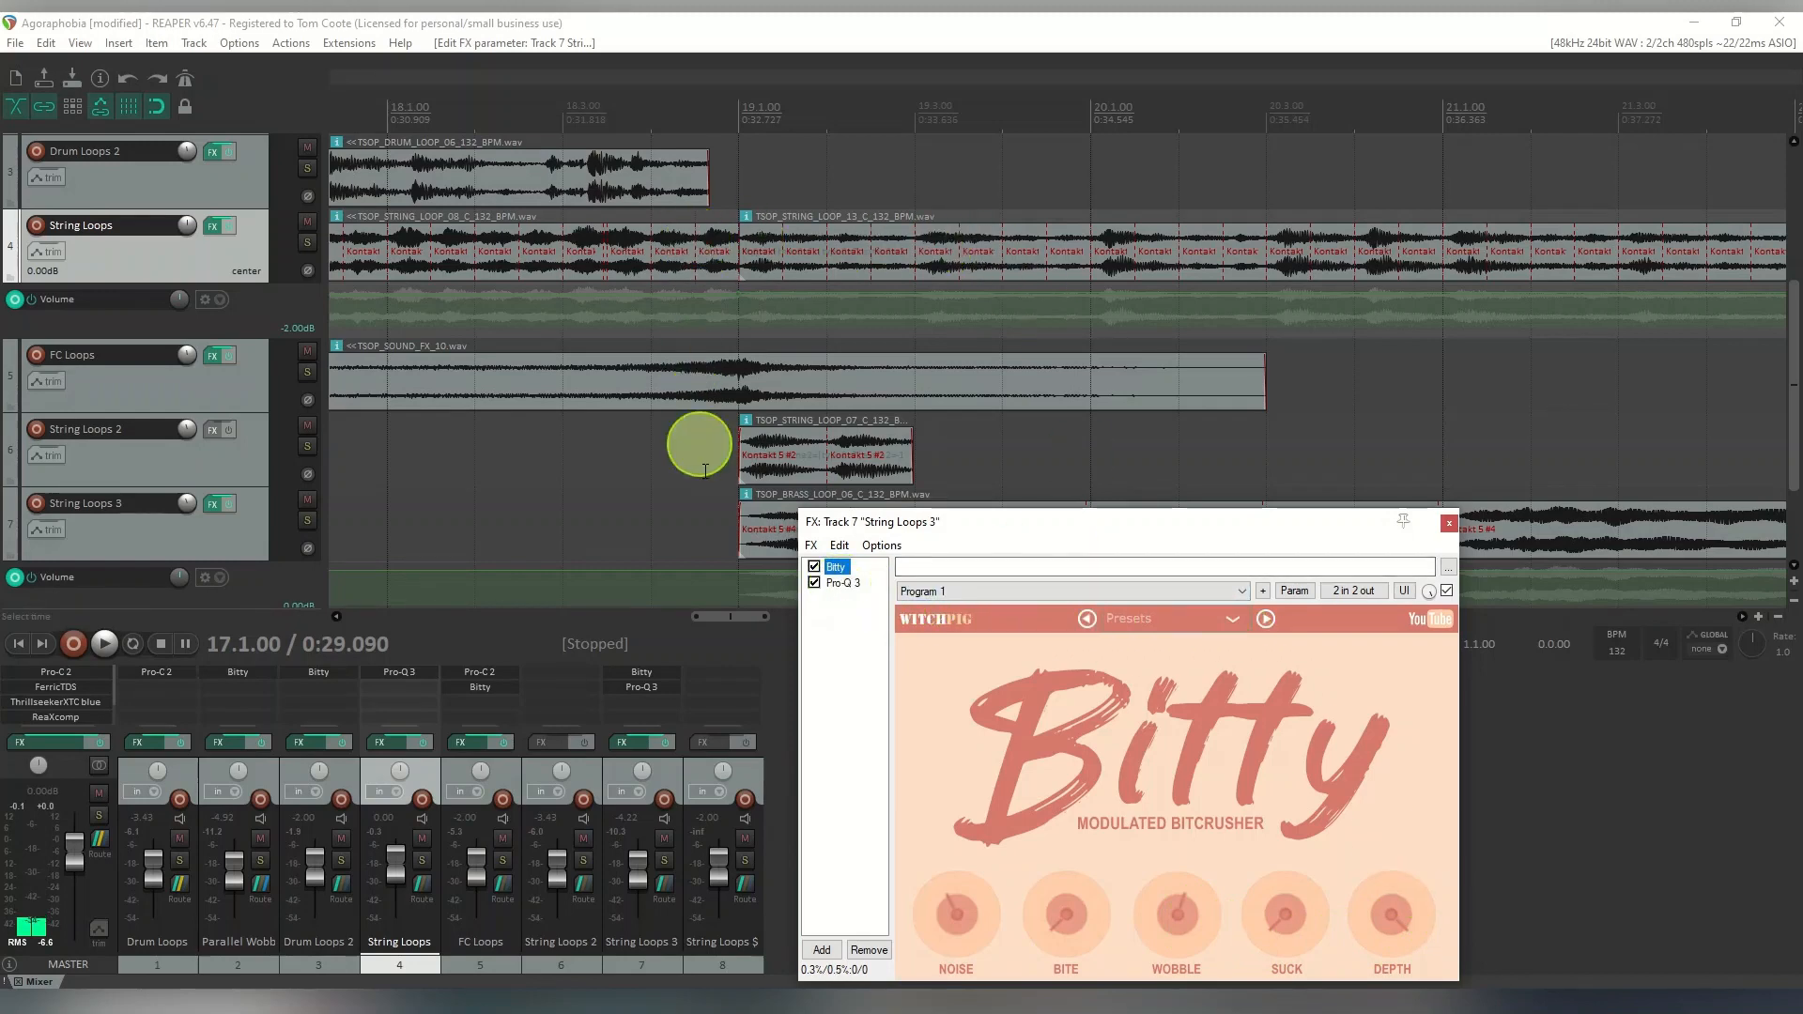
{"action": "left_click", "coordinate": [846, 584]}
{"action": "left_click_drag", "start_coordinate": [1155, 523], "coordinate": [1146, 319]}
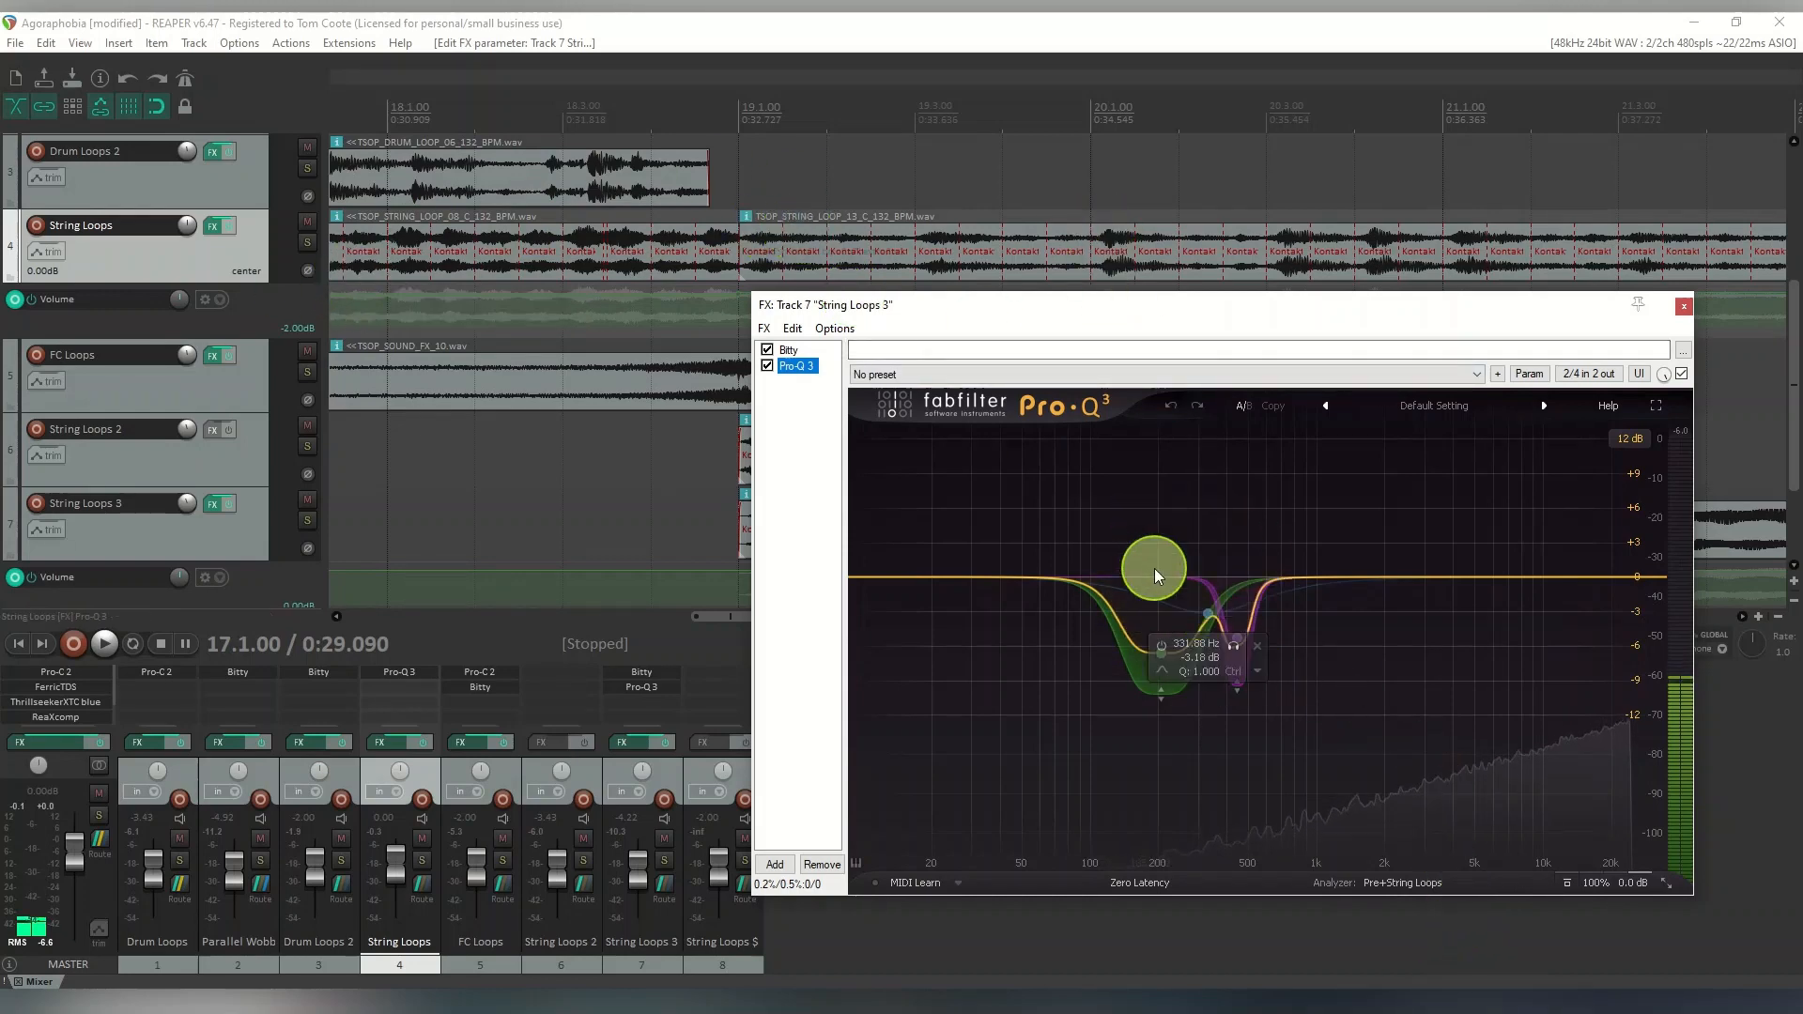
Examine Pro-Q 3's external spectrum choices, including String Loops, and the EQ cut band near 206 Hz
{"action": "left_click", "coordinate": [1416, 882]}
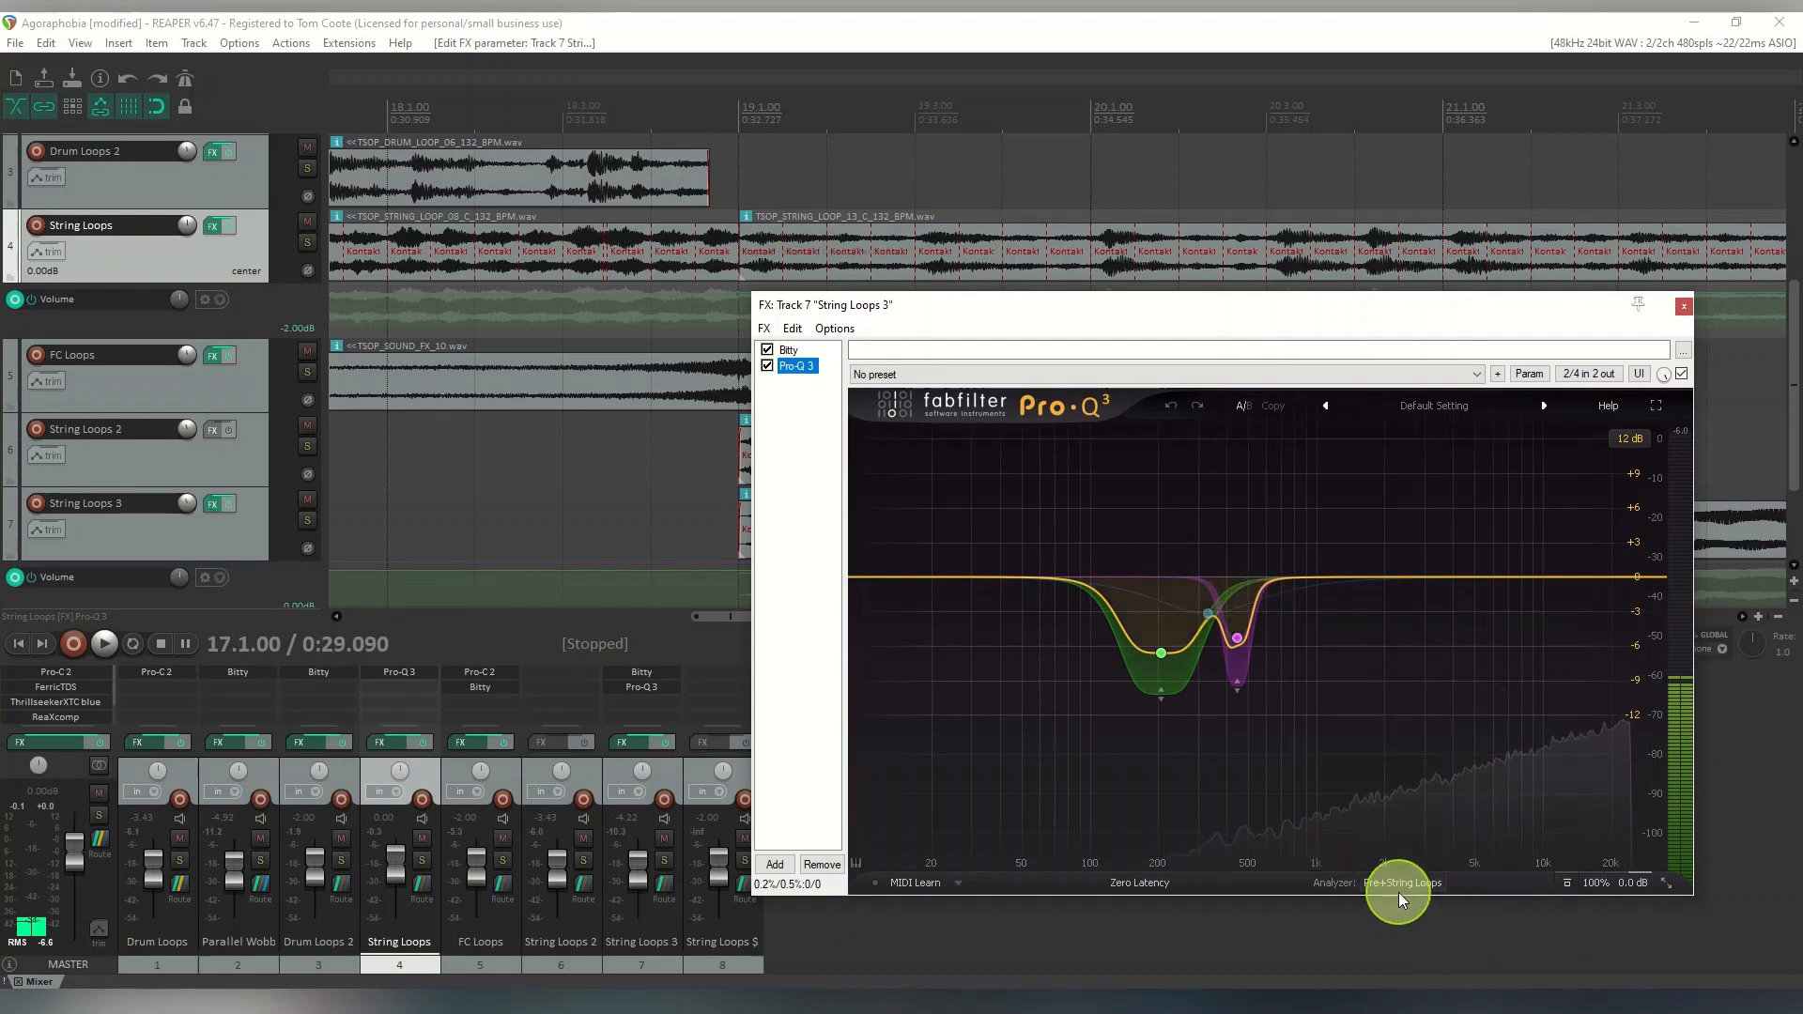
{"action": "left_click", "coordinate": [1399, 887]}
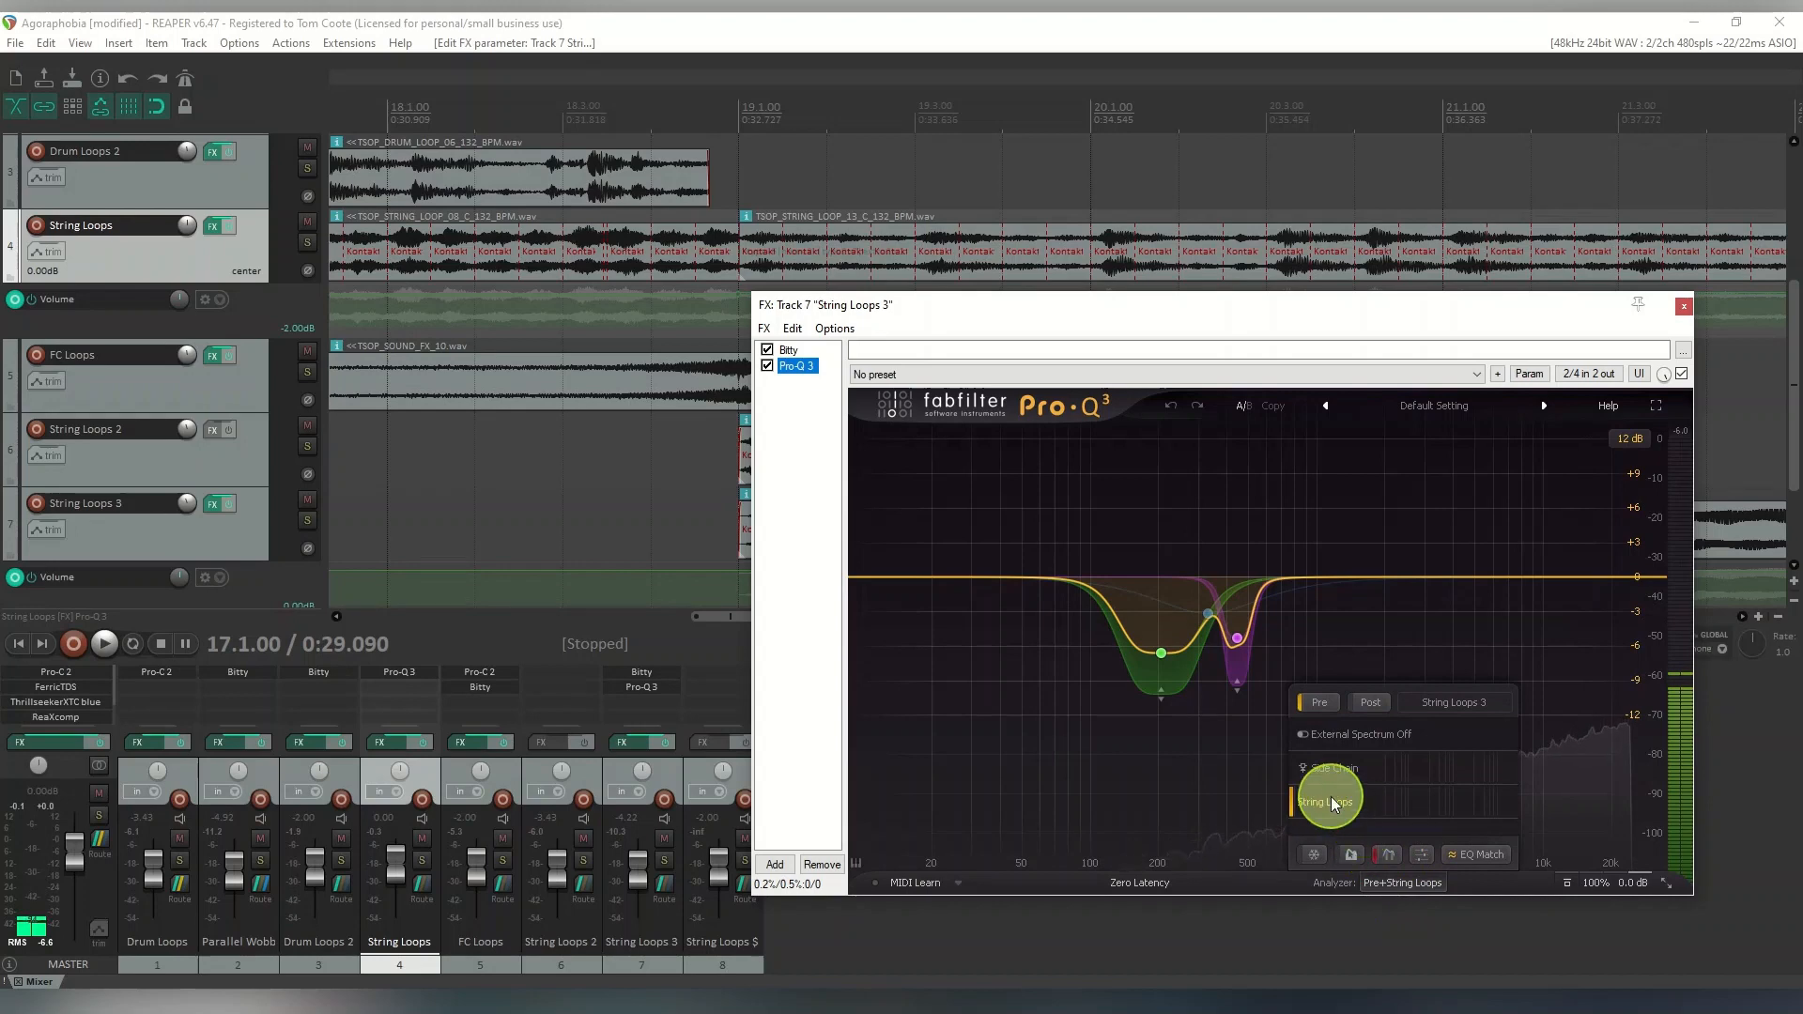
{"action": "mouse_move", "coordinate": [1332, 796]}
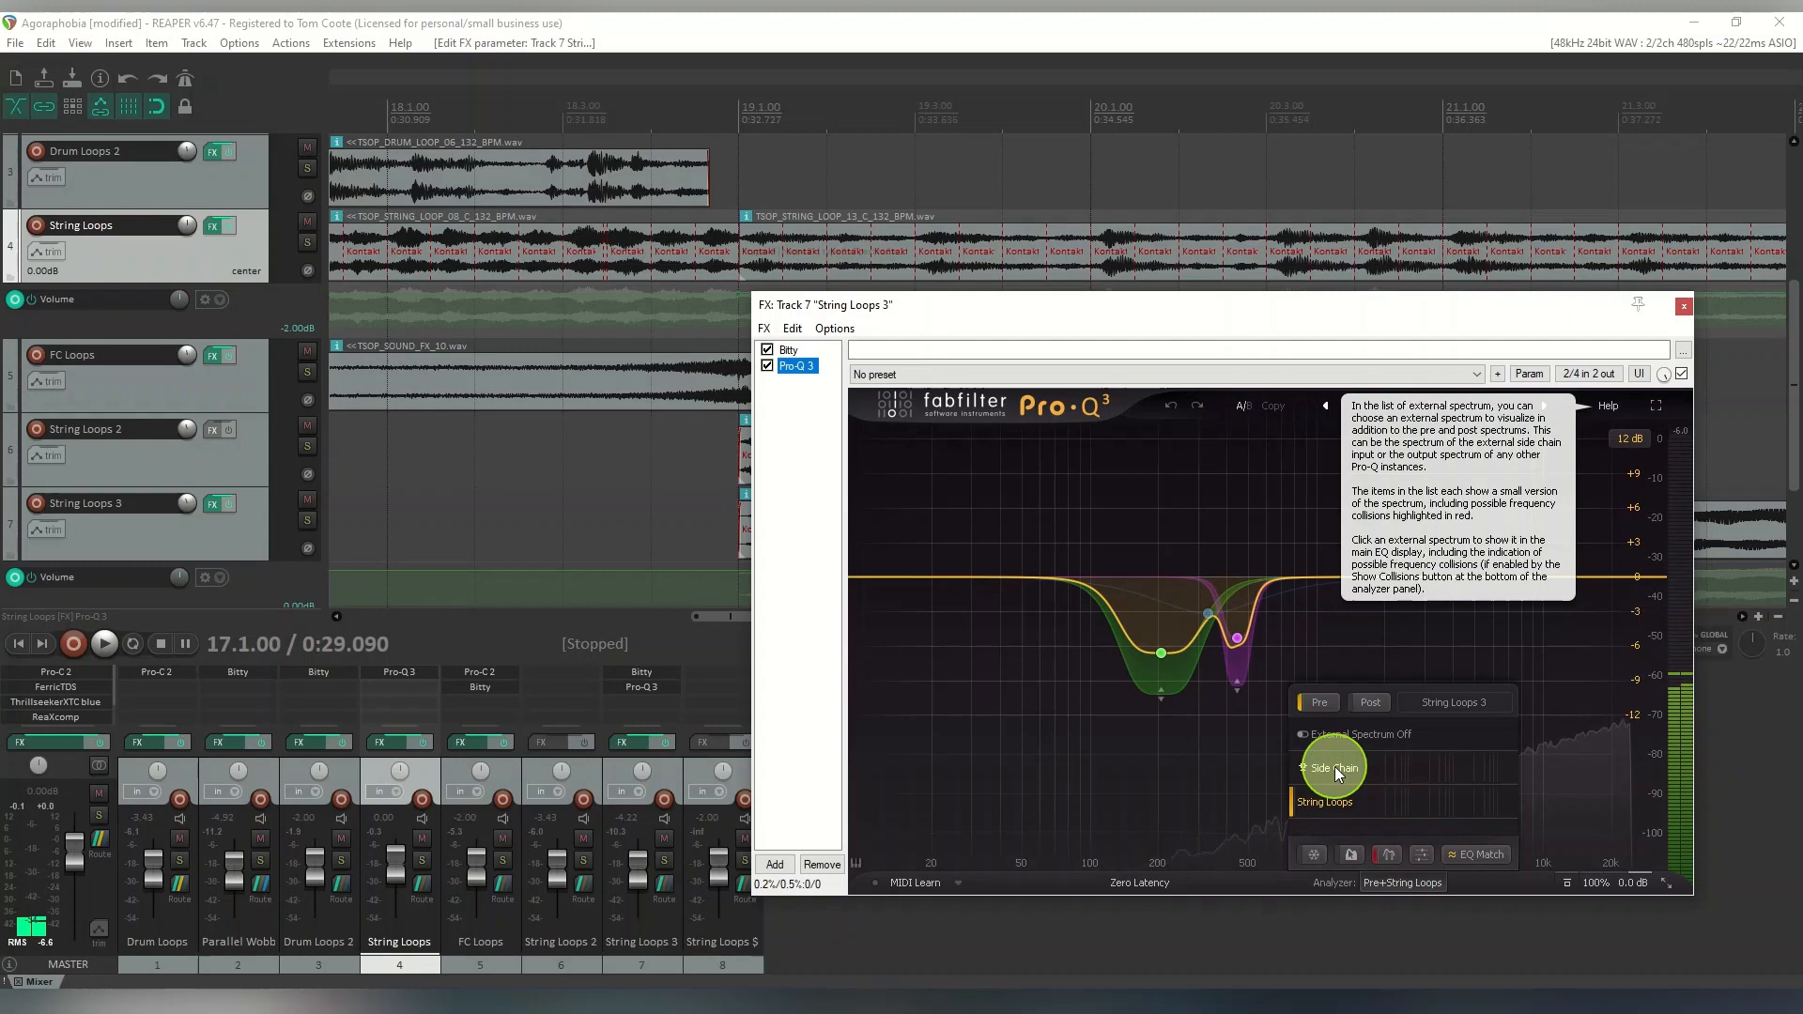
{"action": "mouse_move", "coordinate": [1164, 654]}
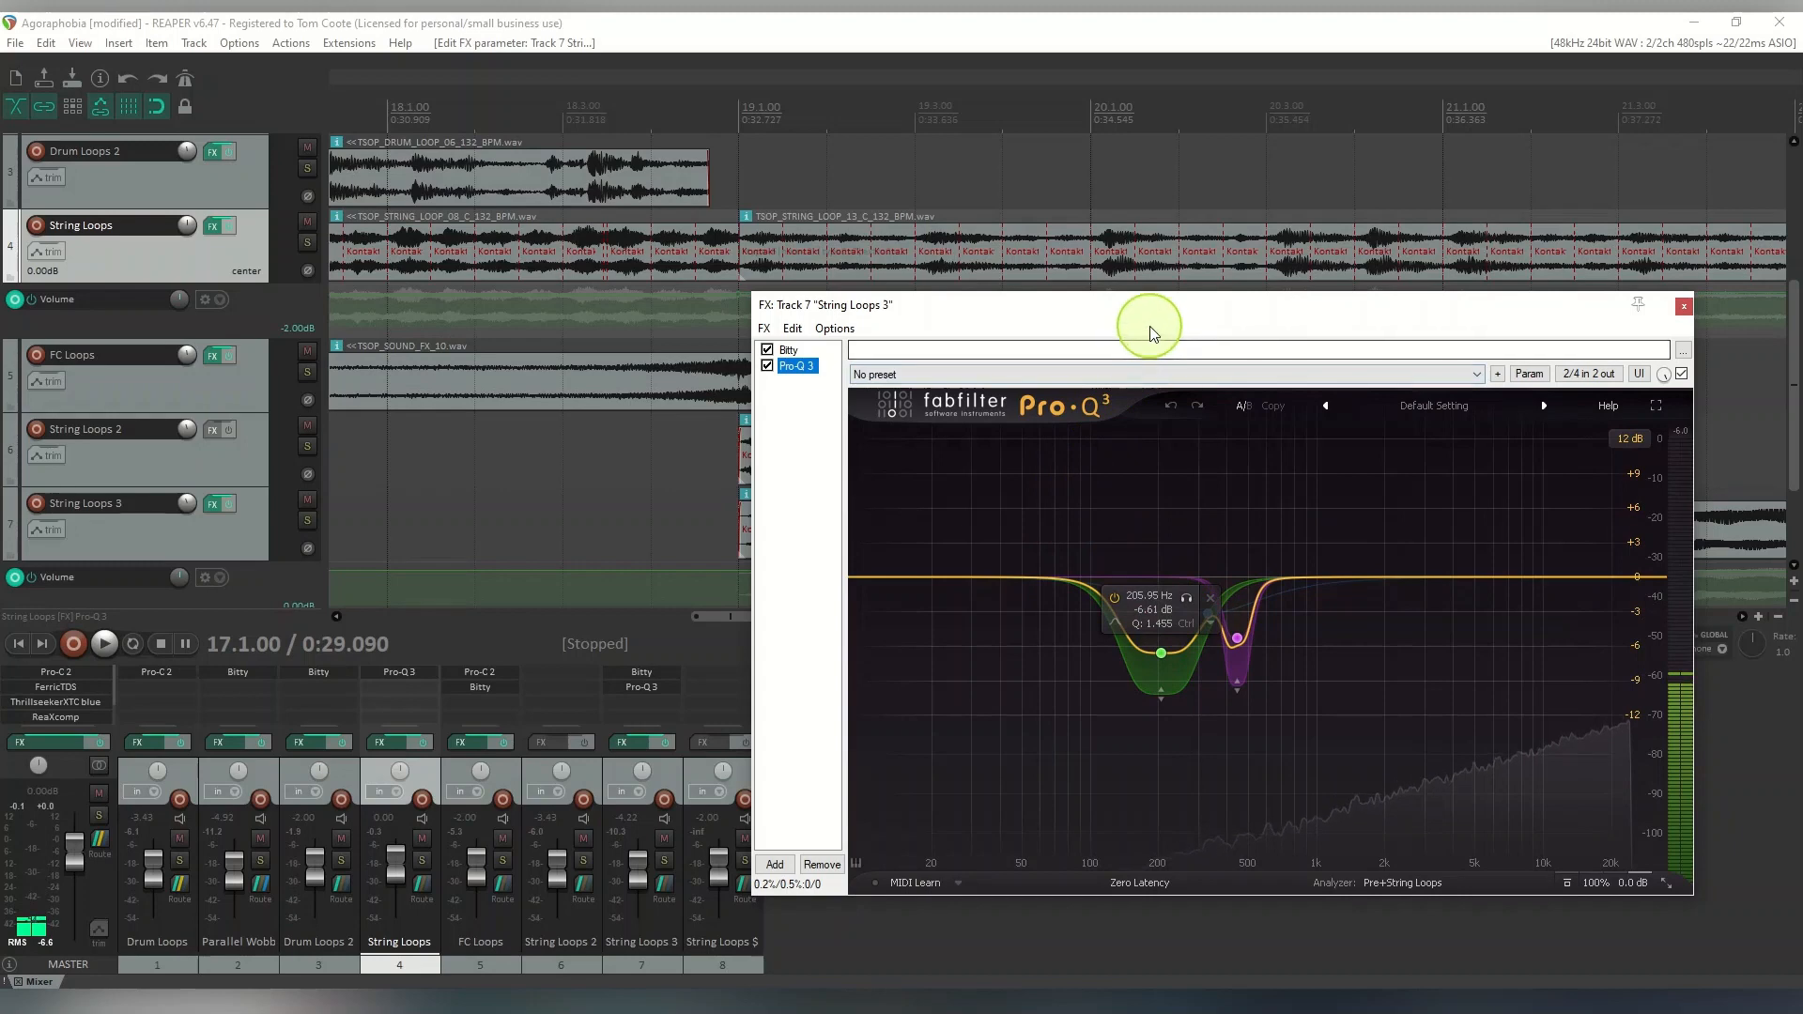
Play from 18.3.00 while watching Pro-Q 3's analyzer for frequency collisions between String Loops 3 and String Loops
{"action": "left_click_drag", "start_coordinate": [1157, 324], "coordinate": [1177, 535]}
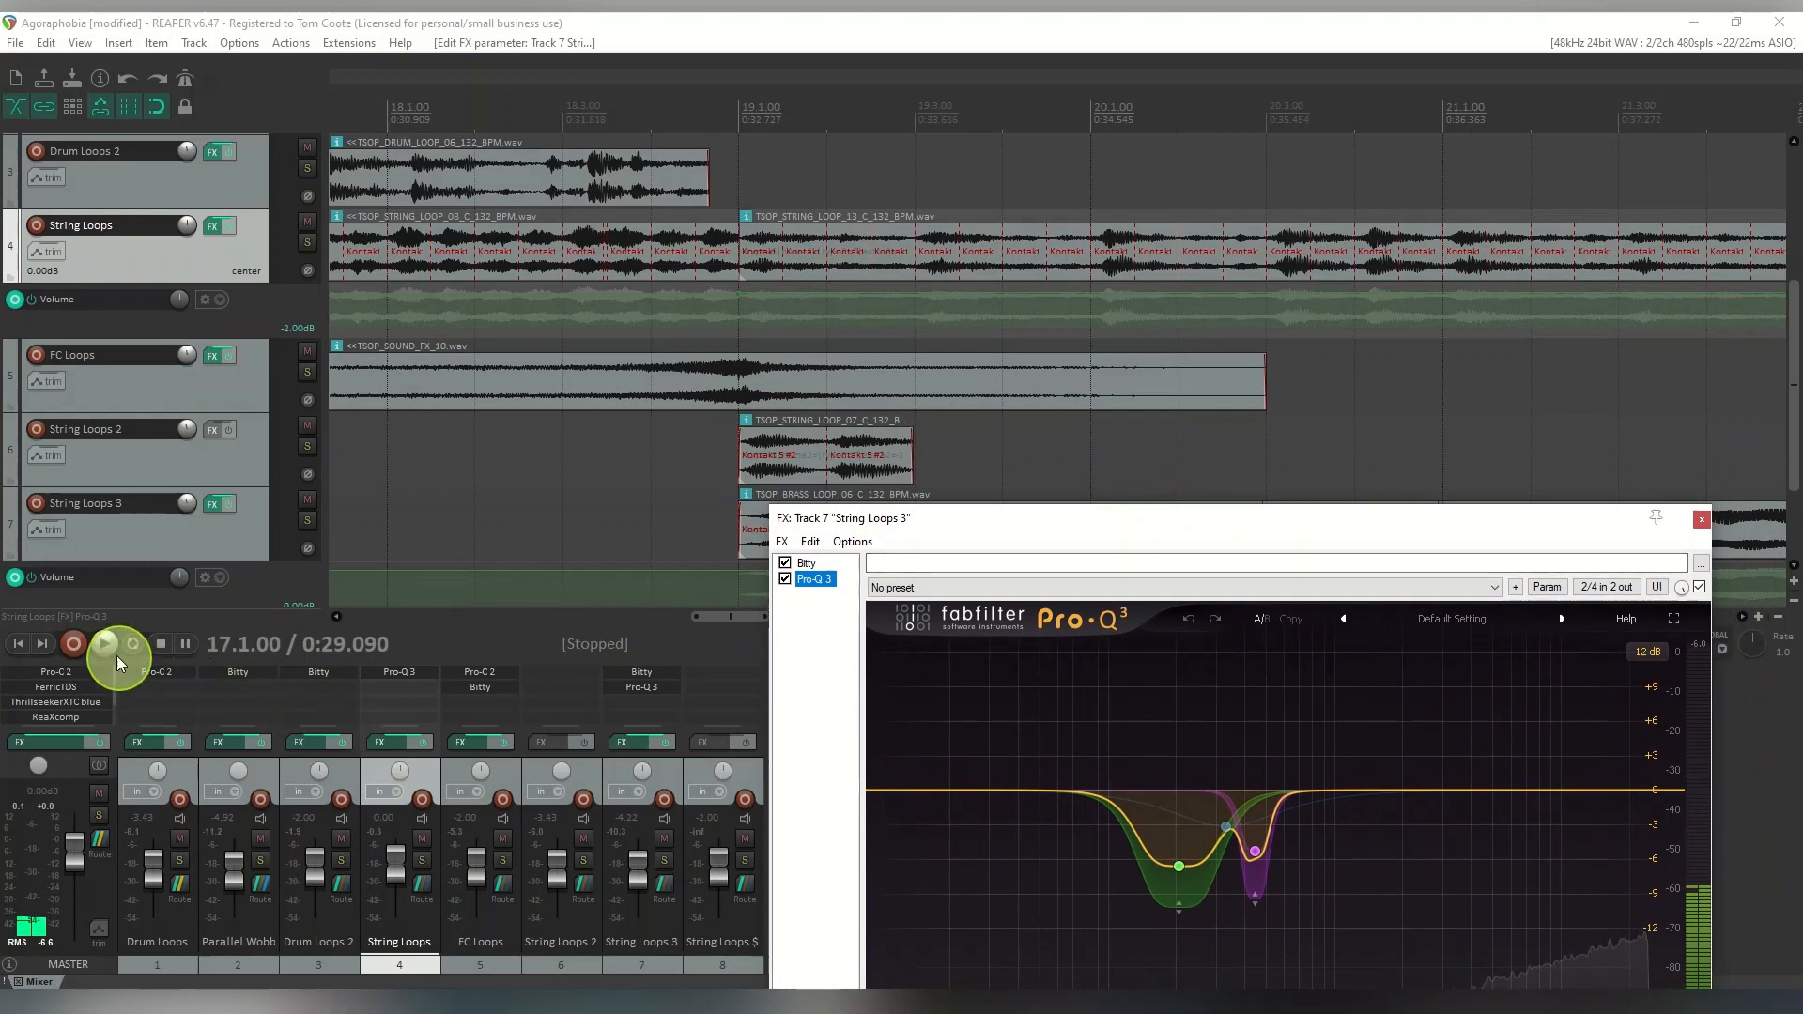
{"action": "left_click", "coordinate": [564, 121]}
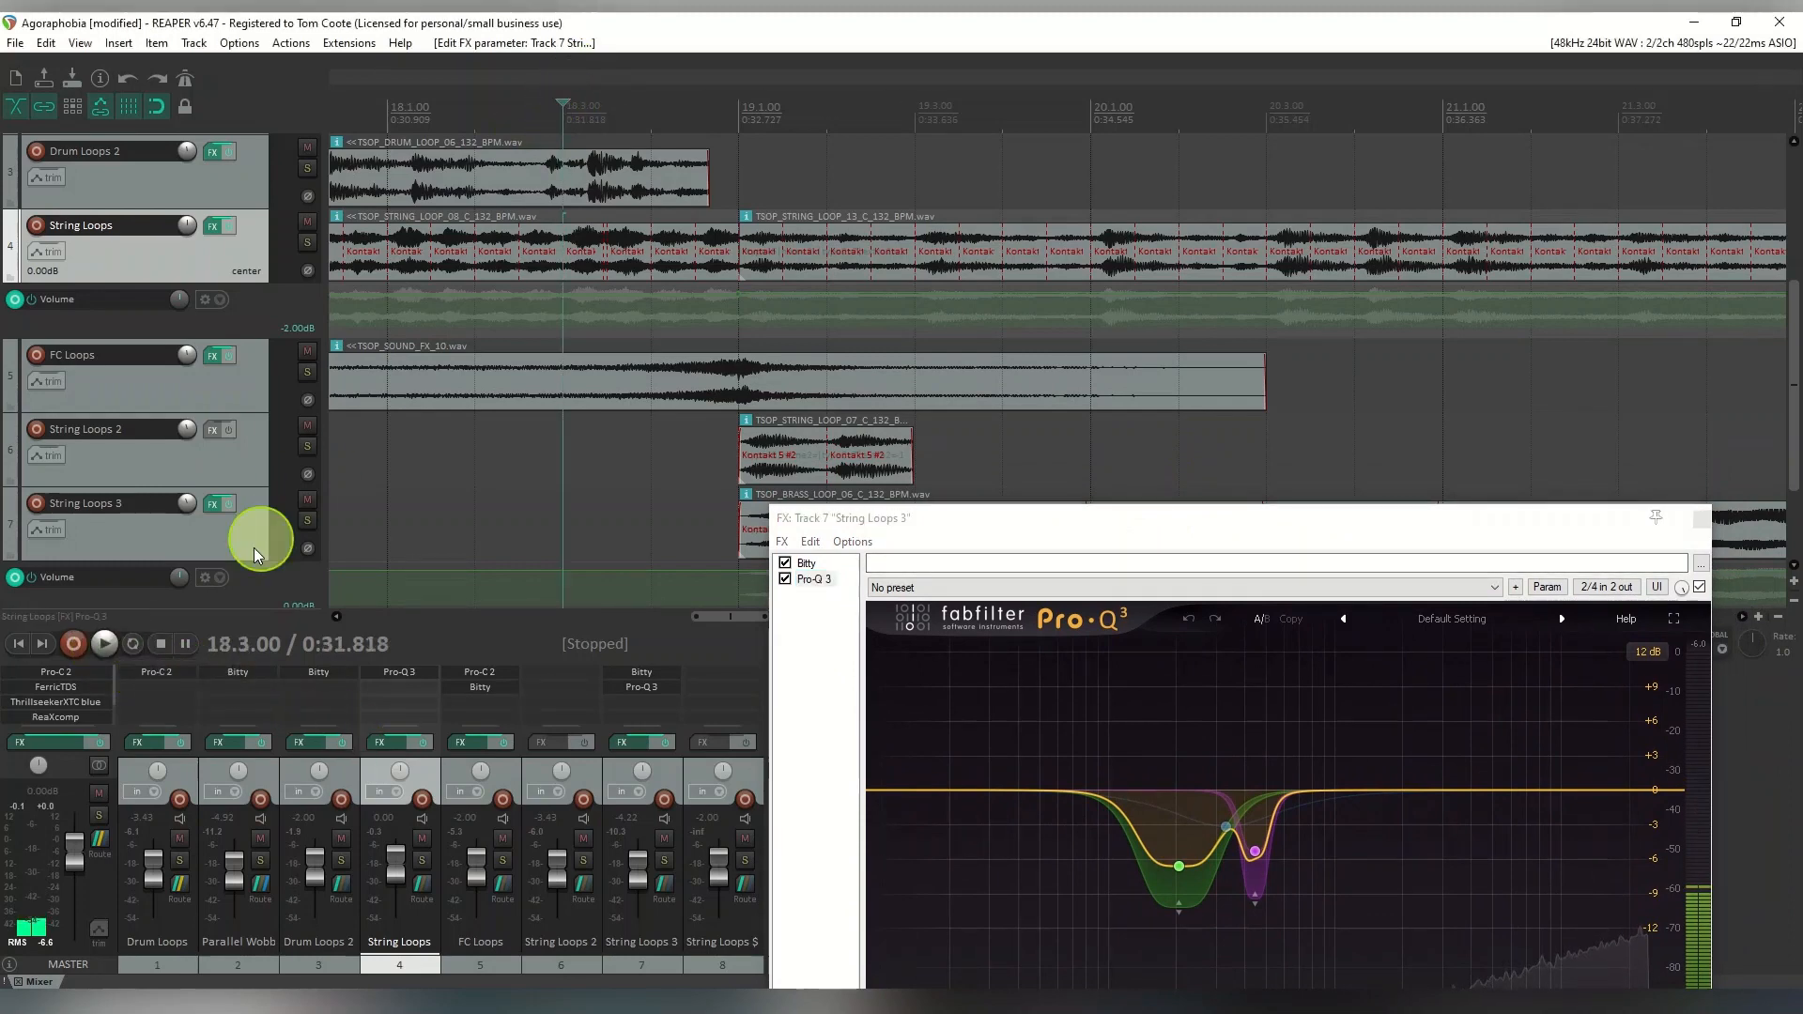
{"action": "left_click", "coordinate": [109, 649]}
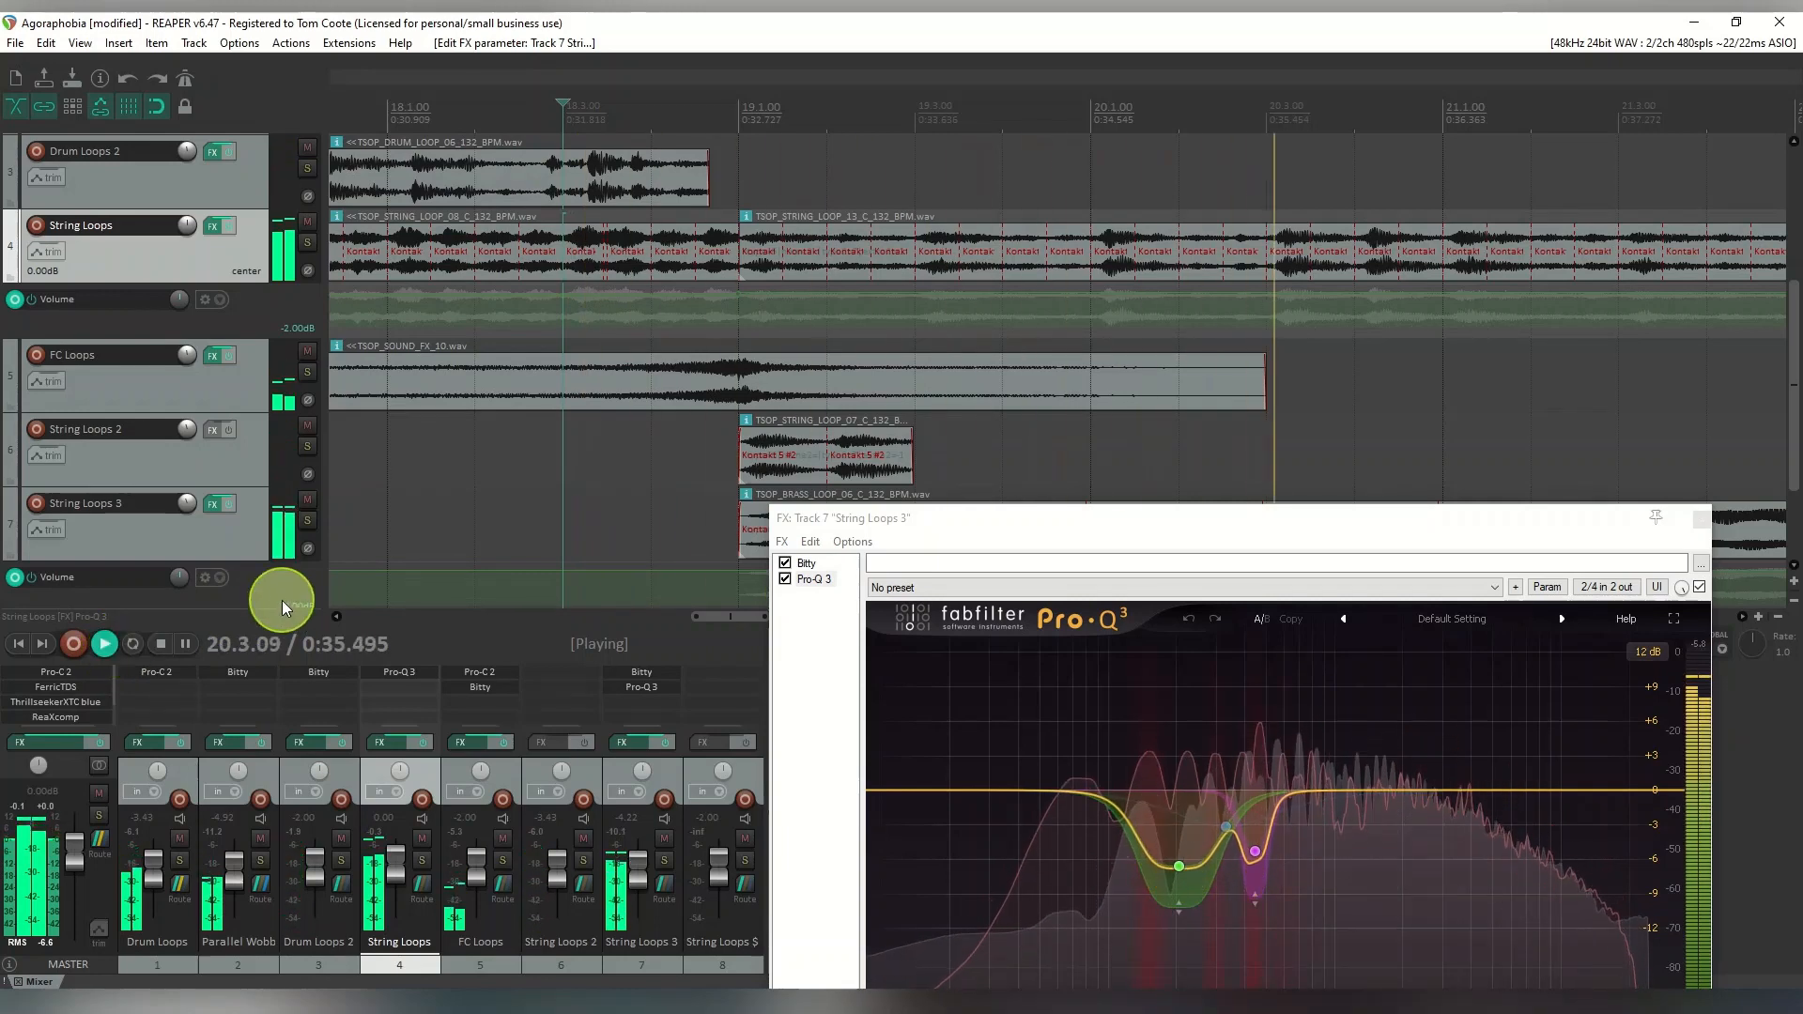
{"action": "left_click_drag", "start_coordinate": [1159, 521], "coordinate": [1155, 366]}
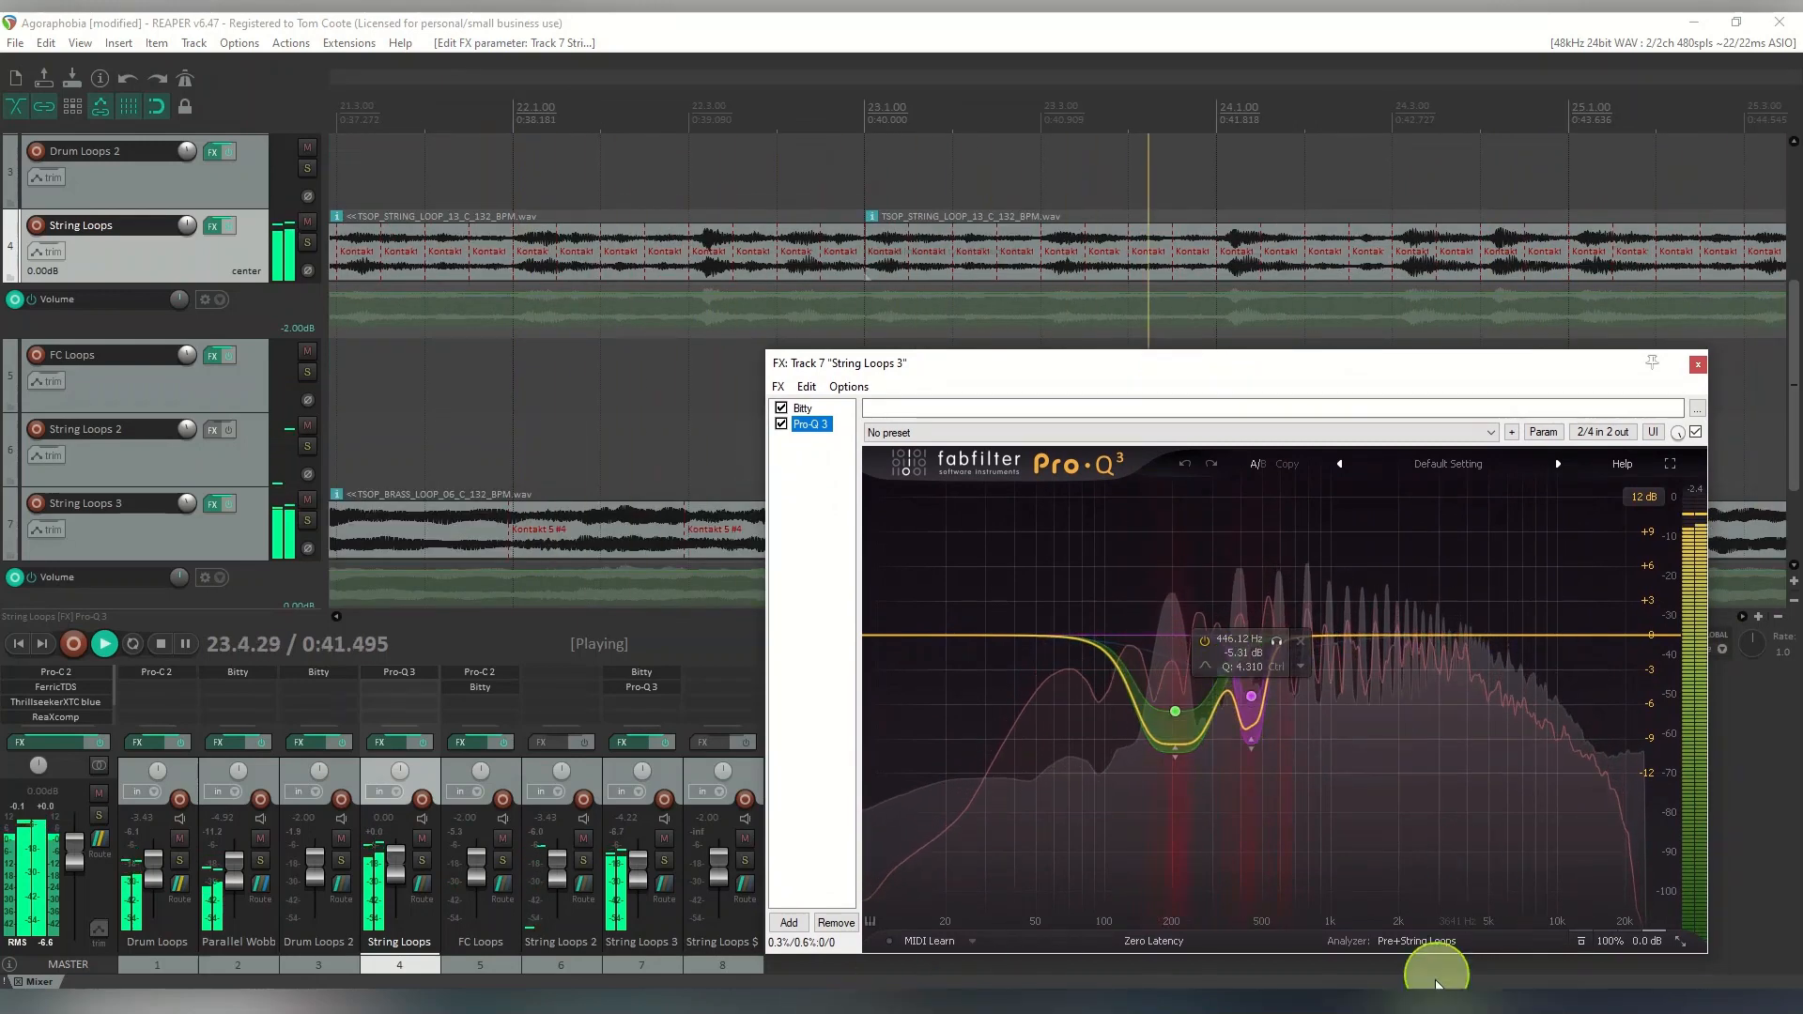
{"action": "mouse_move", "coordinate": [1439, 1003]}
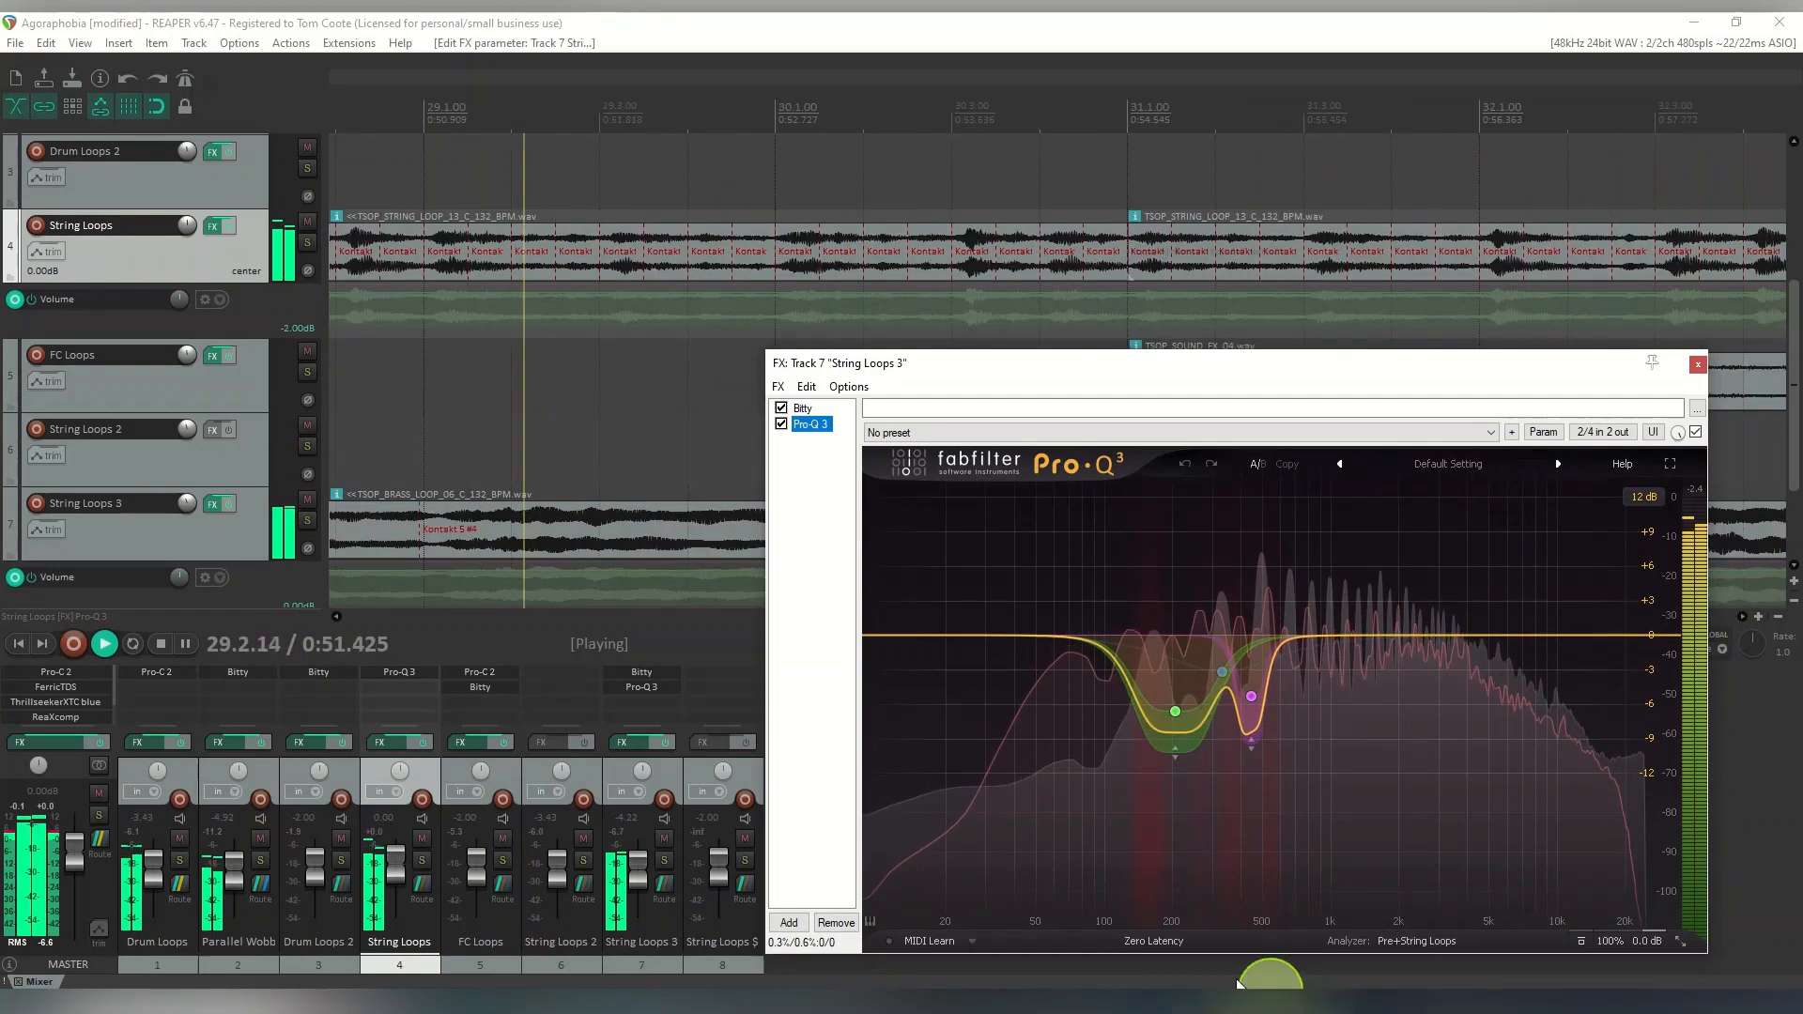
{"action": "left_click", "coordinate": [162, 644]}
View the Bitty settings on String Loops 3 and close its effects window
{"action": "left_click", "coordinate": [801, 410]}
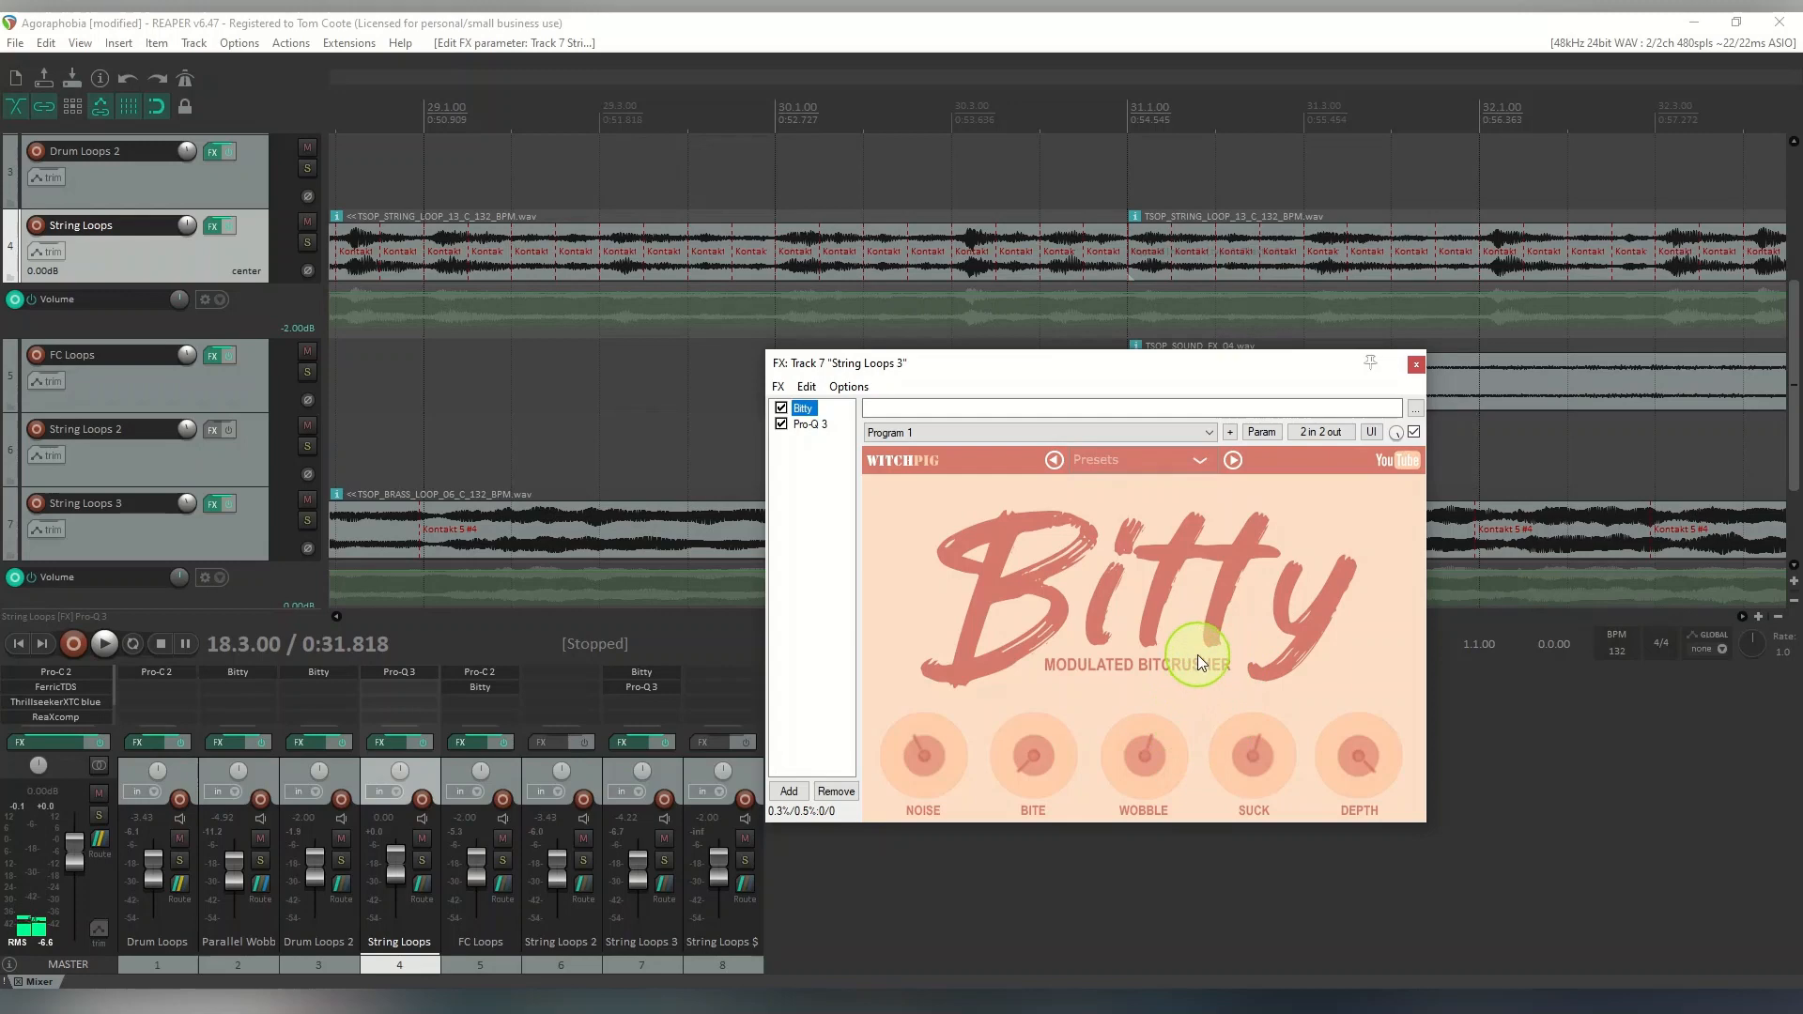
{"action": "left_click", "coordinate": [1416, 365]}
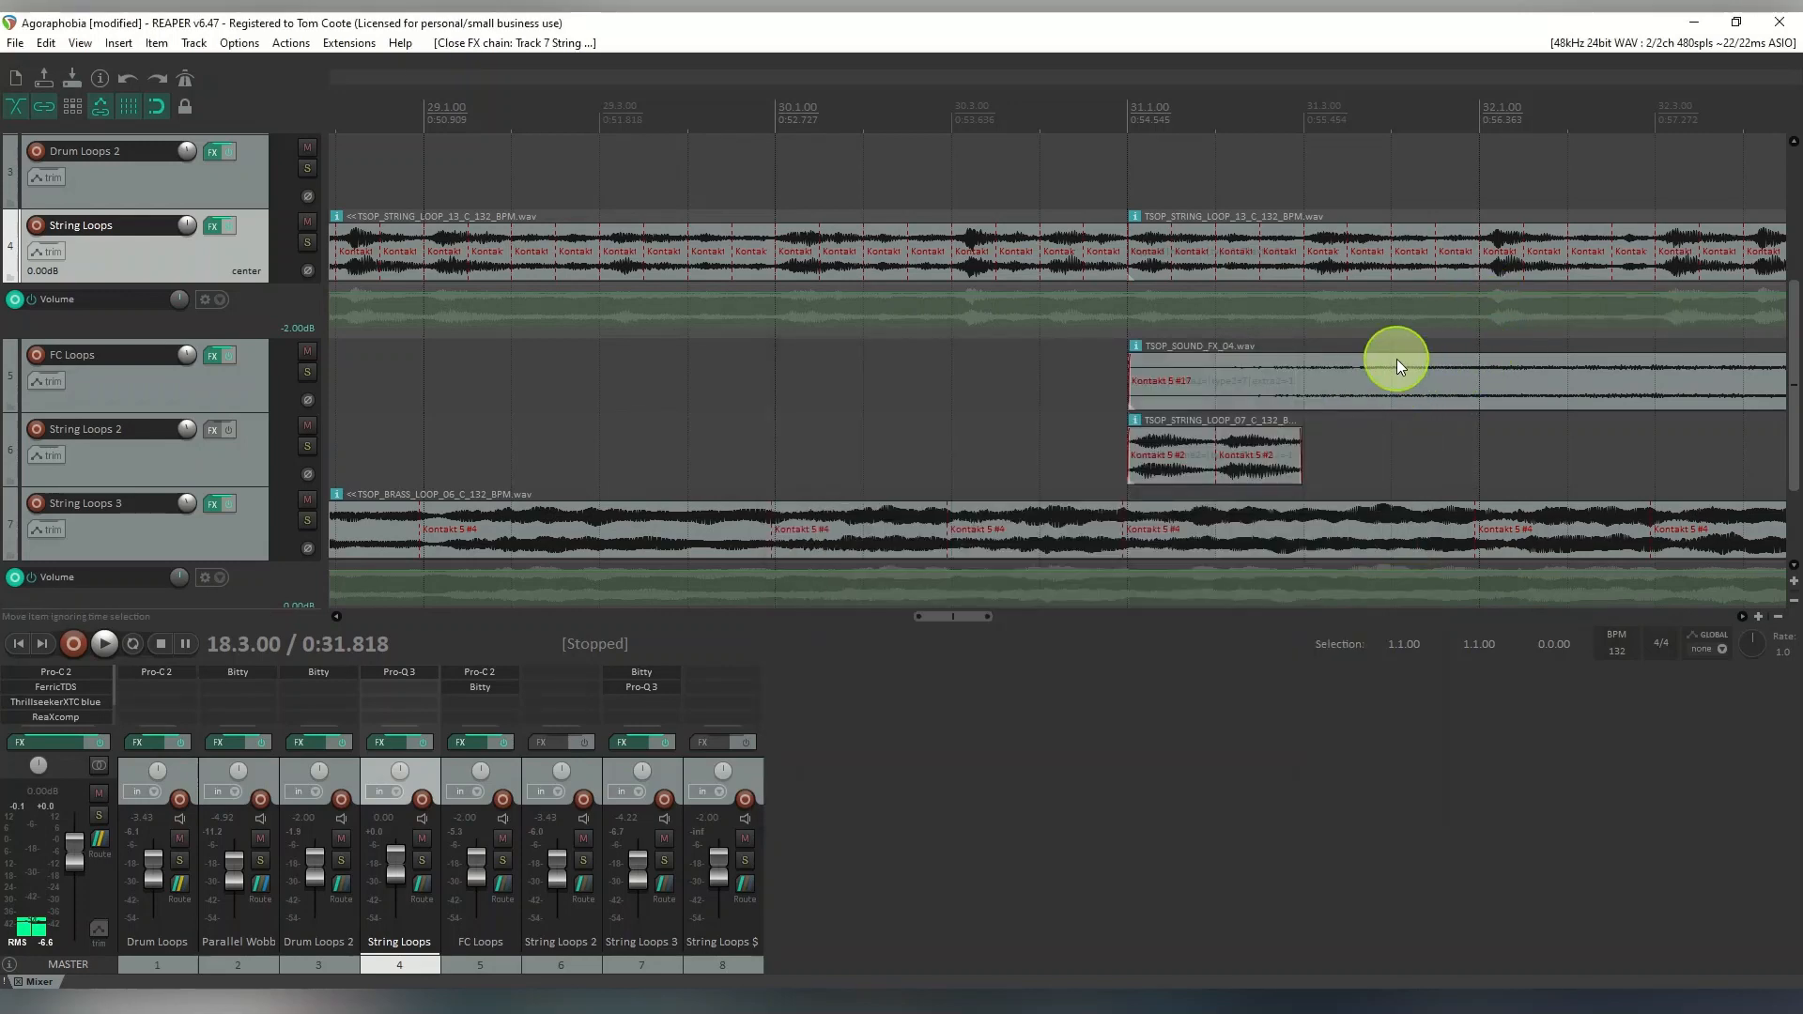
Return to the start of the arrangement and place the edit cursor at 2.4.00, just before the first drum loop
{"action": "left_click_drag", "start_coordinate": [958, 624], "coordinate": [386, 616]}
{"action": "left_click_drag", "start_coordinate": [1789, 365], "coordinate": [1791, 201]}
{"action": "left_click_drag", "start_coordinate": [378, 621], "coordinate": [413, 618]}
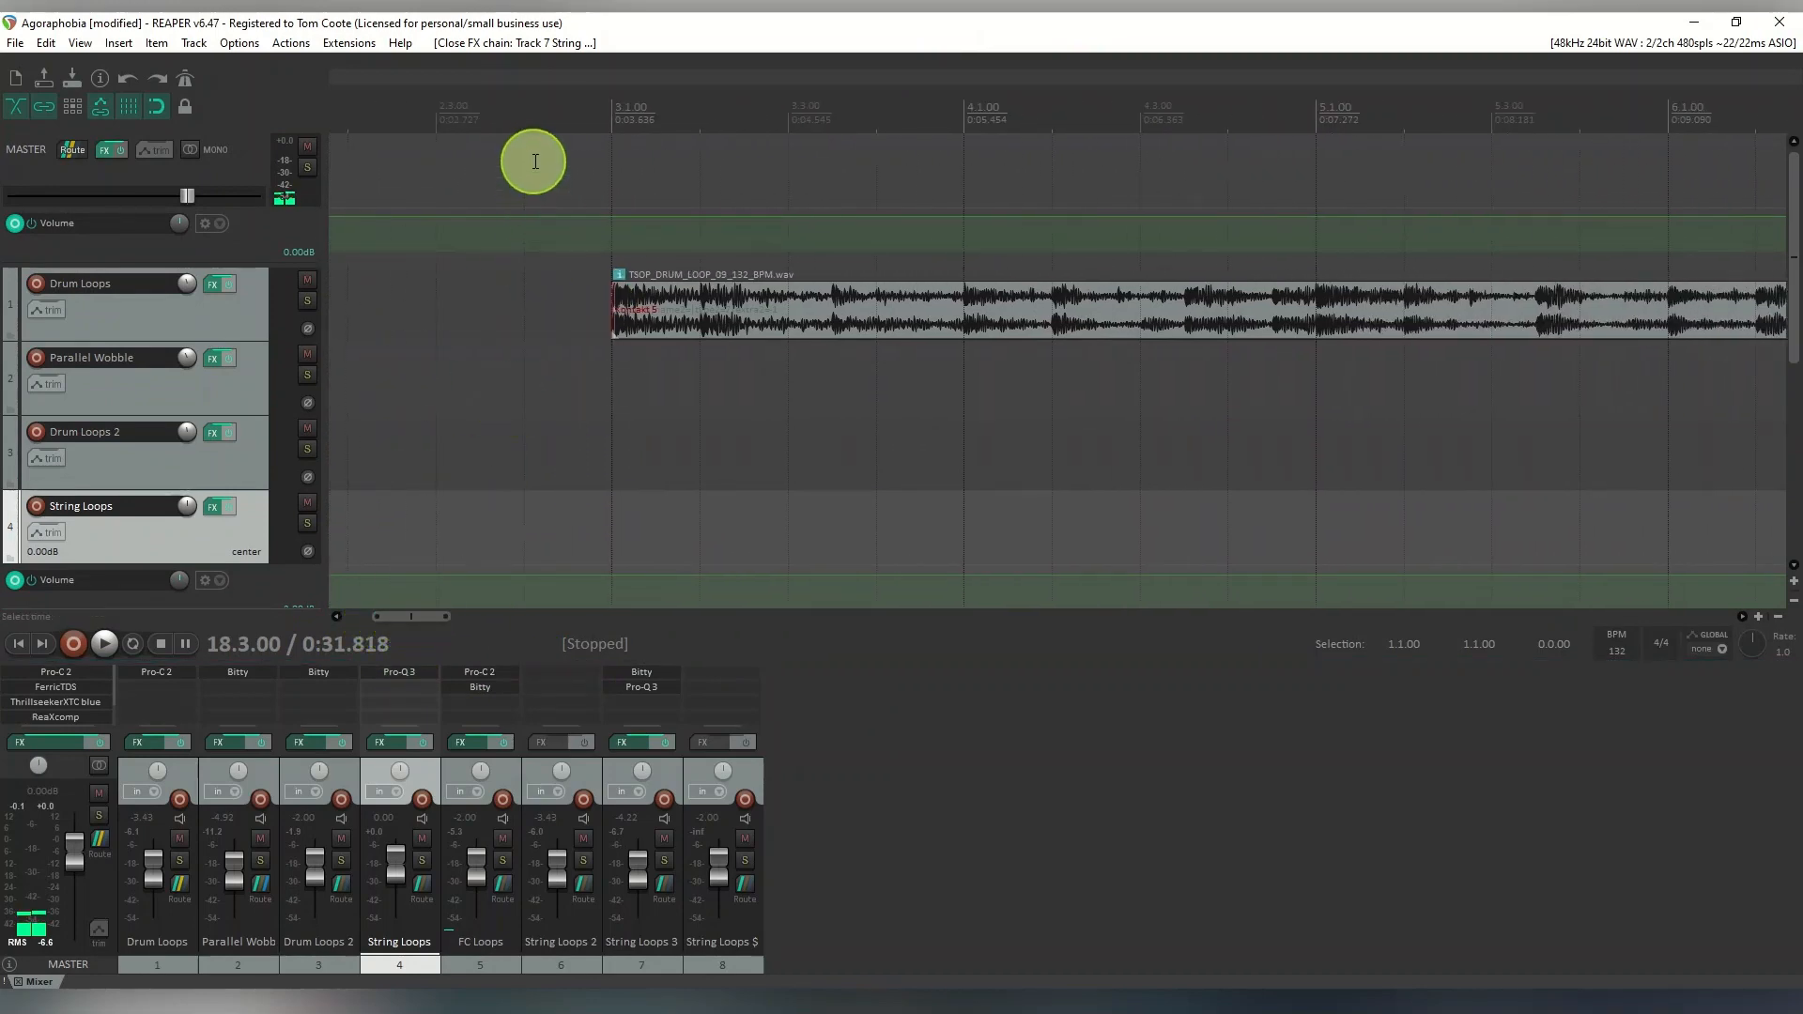
{"action": "left_click", "coordinate": [524, 122]}
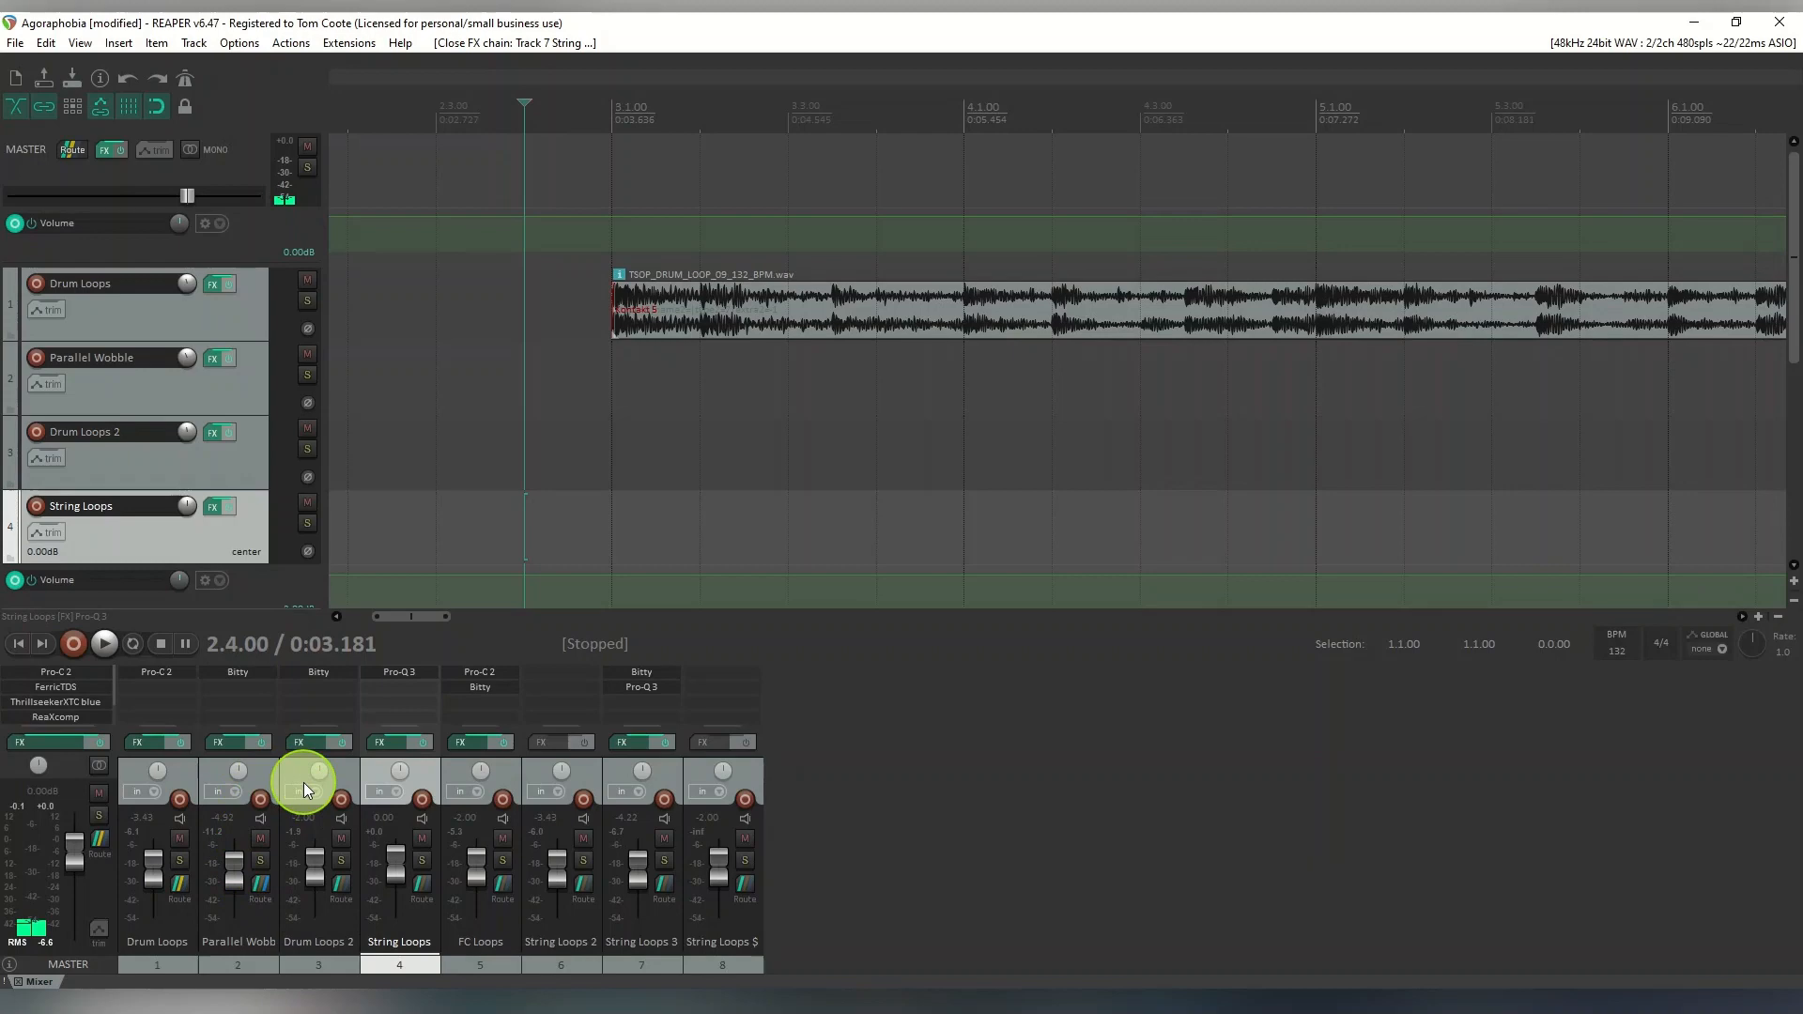
Show the Bitty bitcrusher on the Parallel Wobble track and move its effects window clear of the mixer
{"action": "mouse_move", "coordinate": [150, 866]}
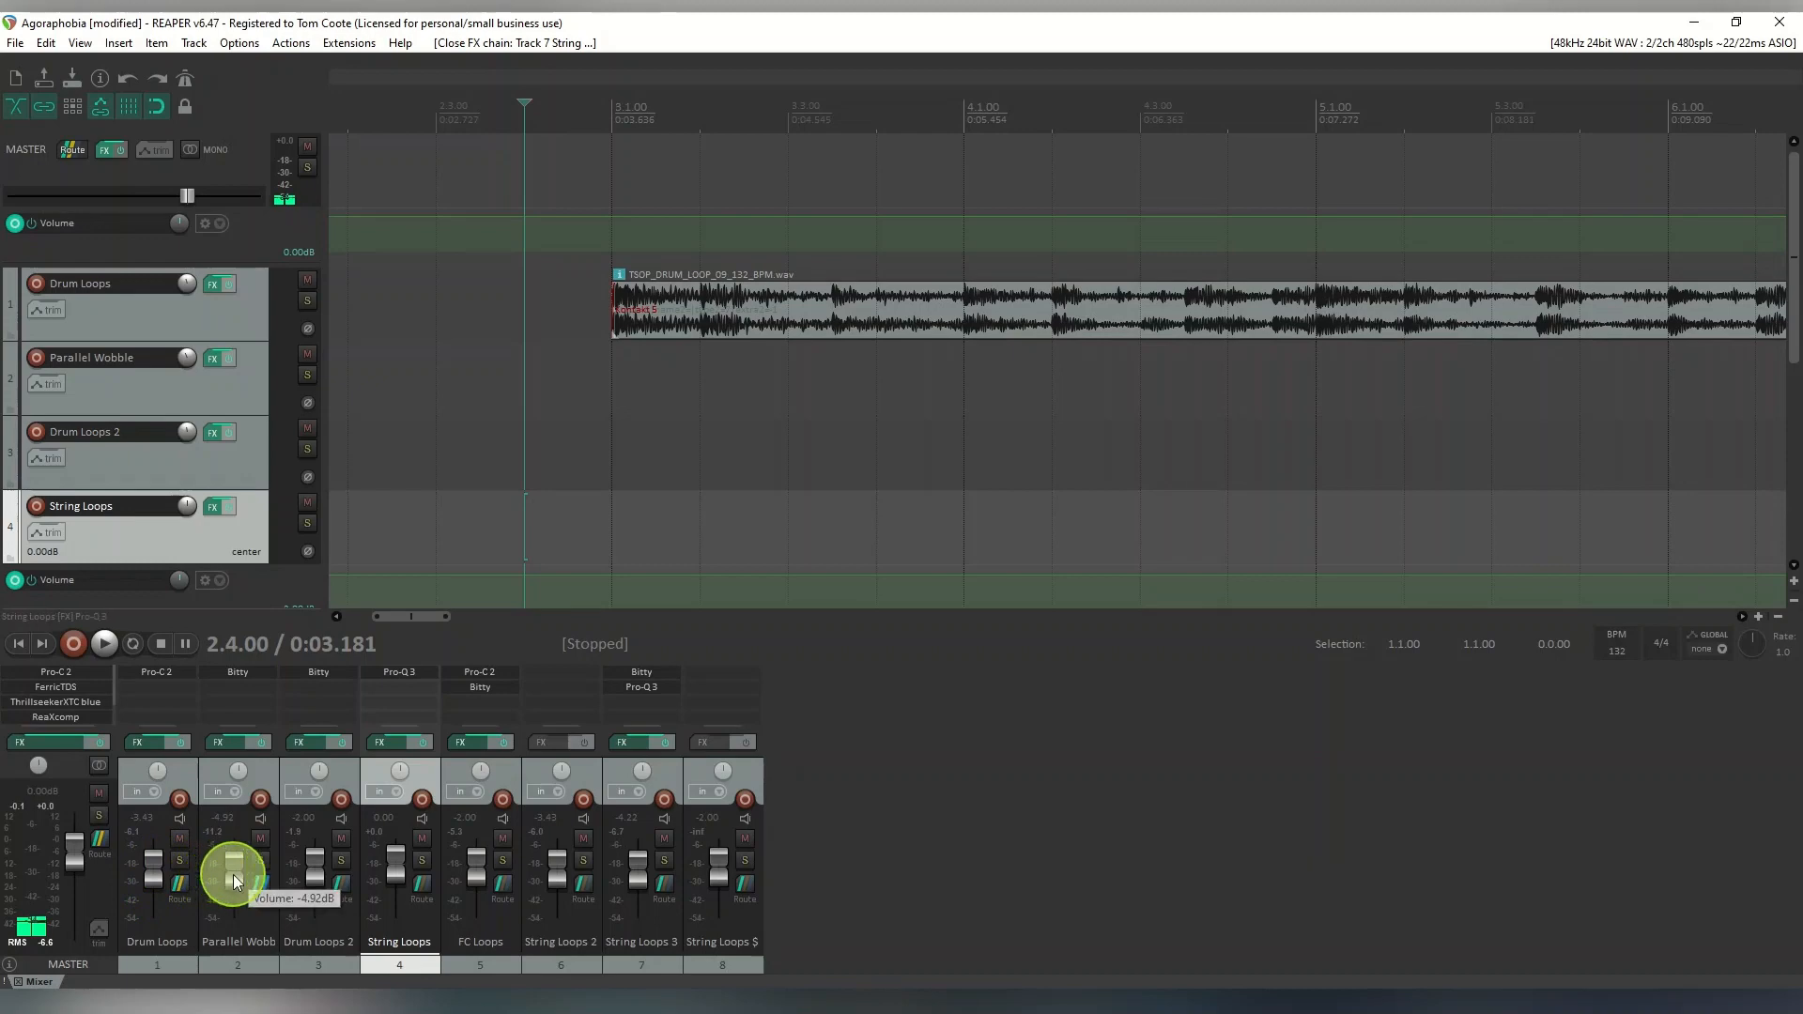
{"action": "left_click", "coordinate": [229, 742]}
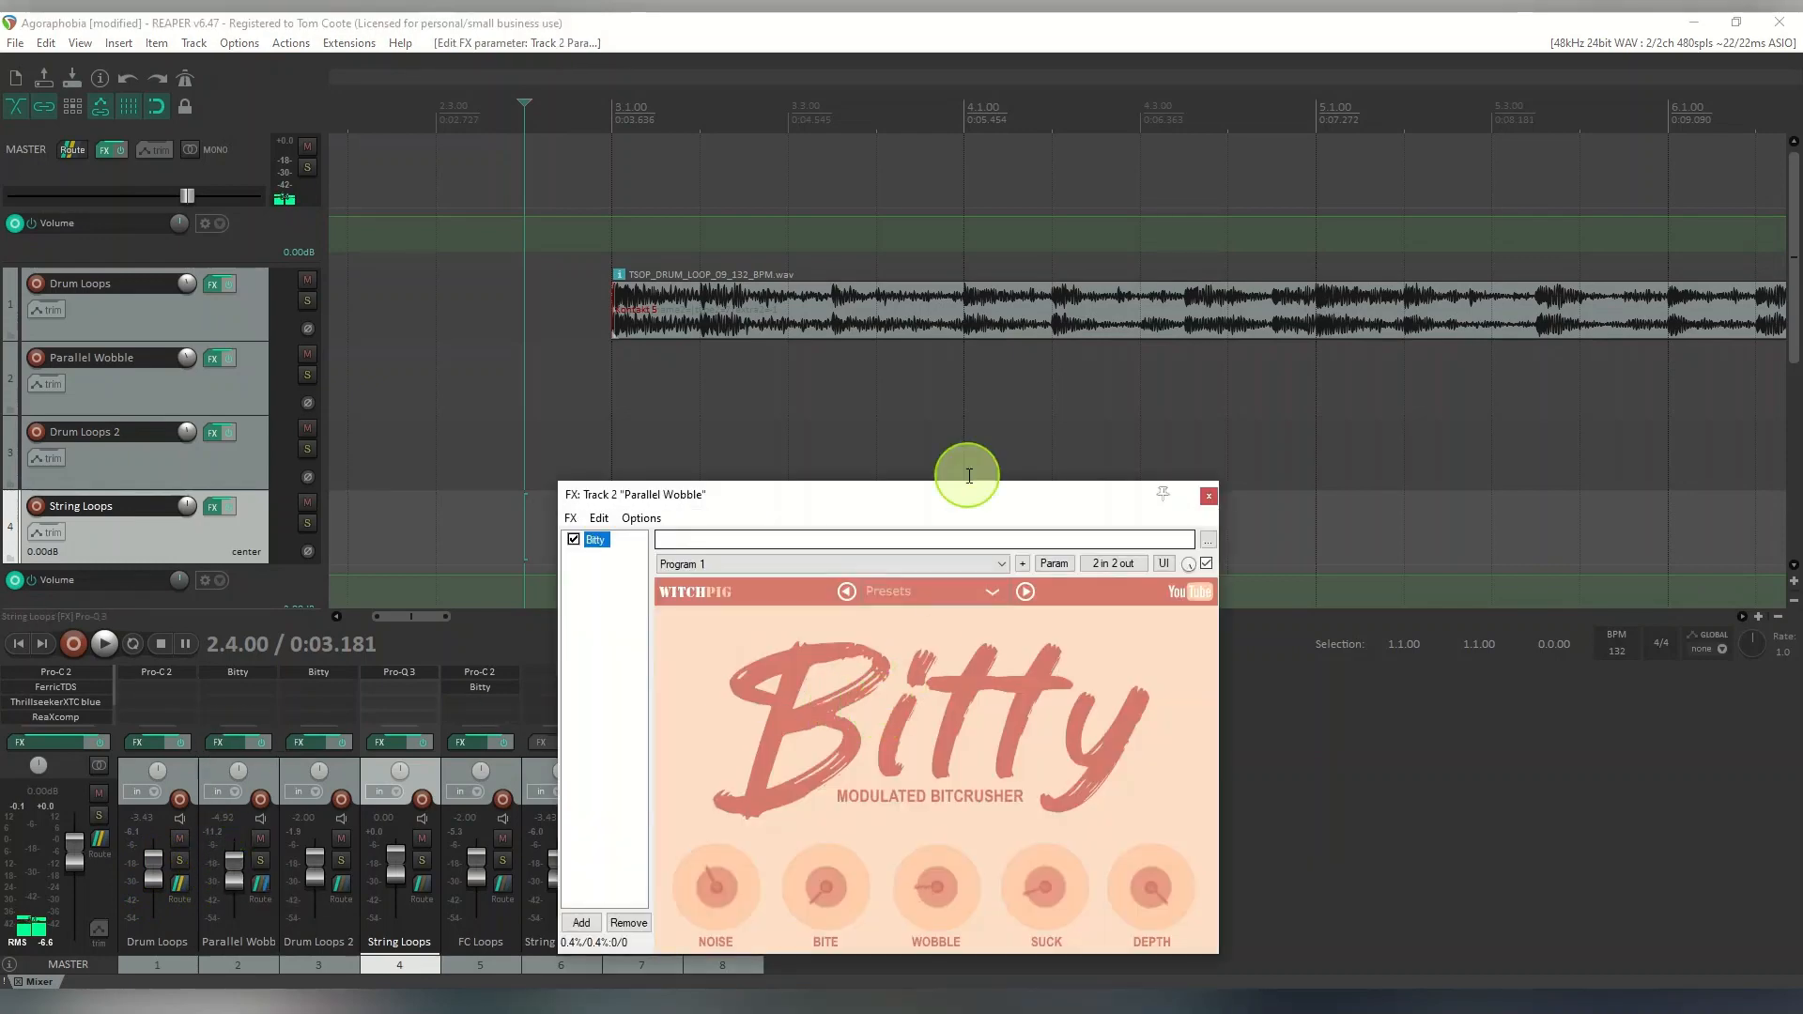
{"action": "left_click_drag", "start_coordinate": [939, 514], "coordinate": [932, 393]}
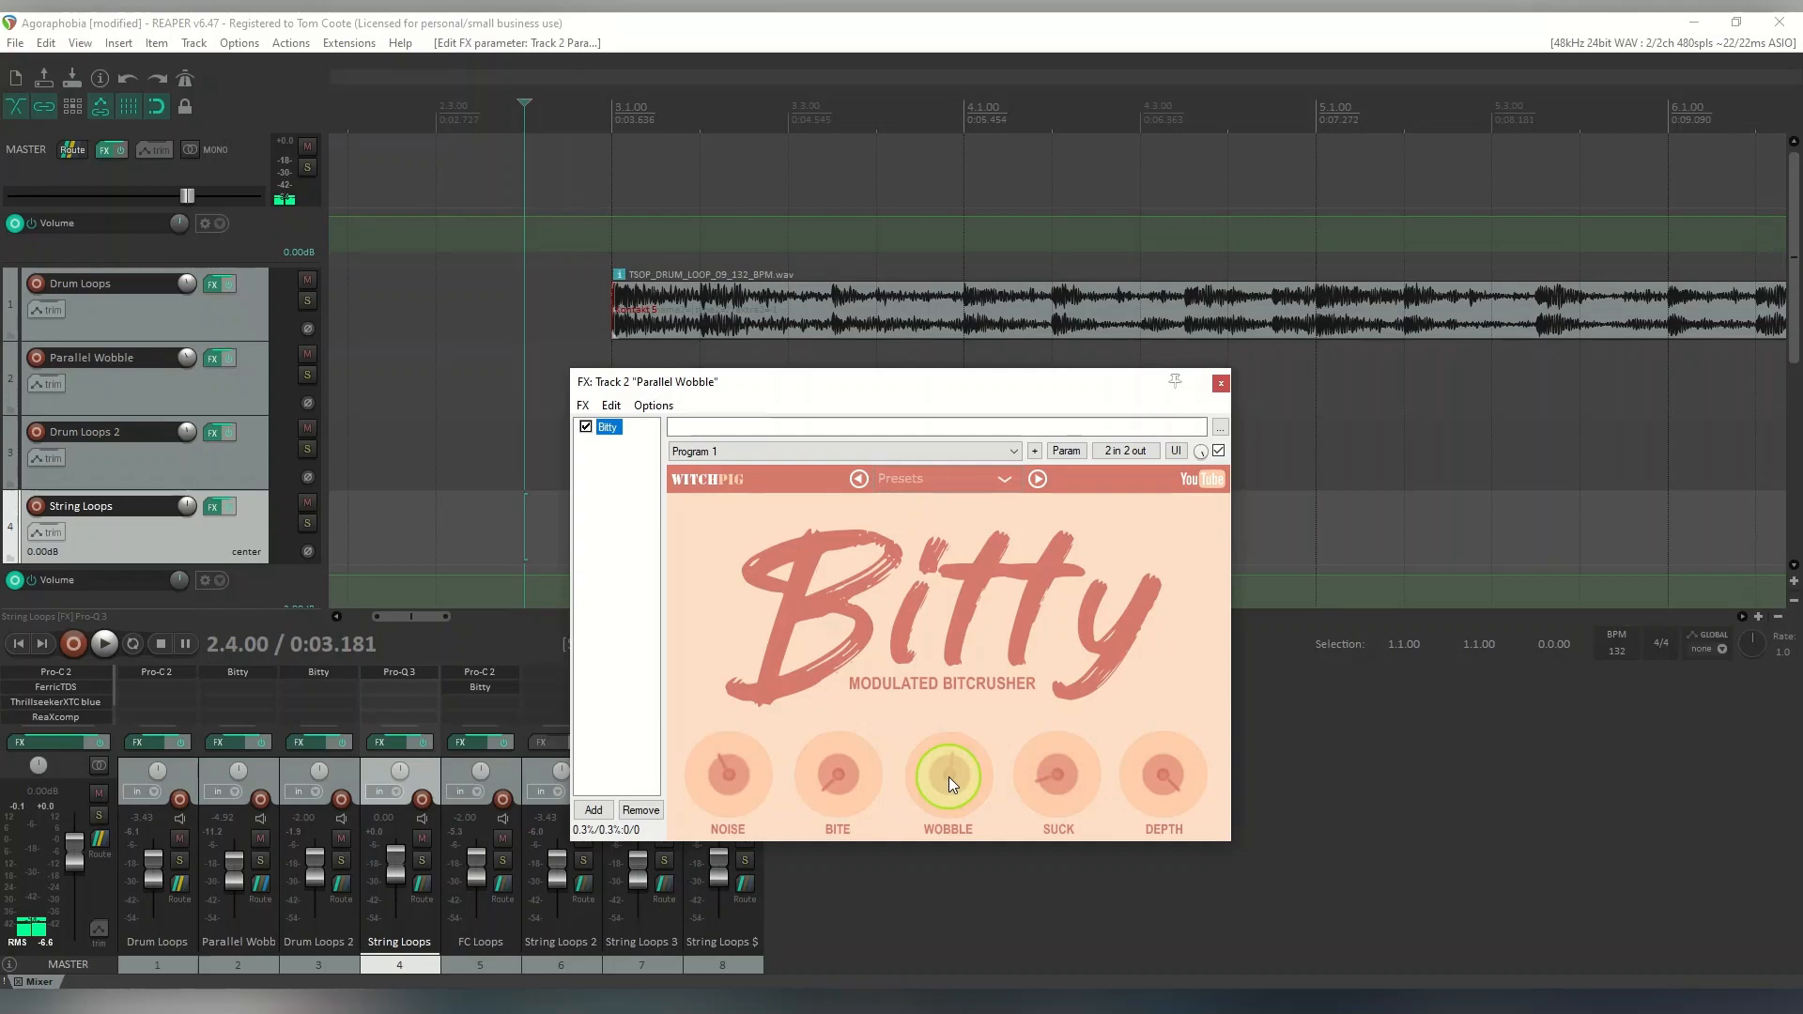
Open the parameter modulation for Bitty's Wobble knob and examine its LFO and tempo sync settings
{"action": "left_click", "coordinate": [1060, 451]}
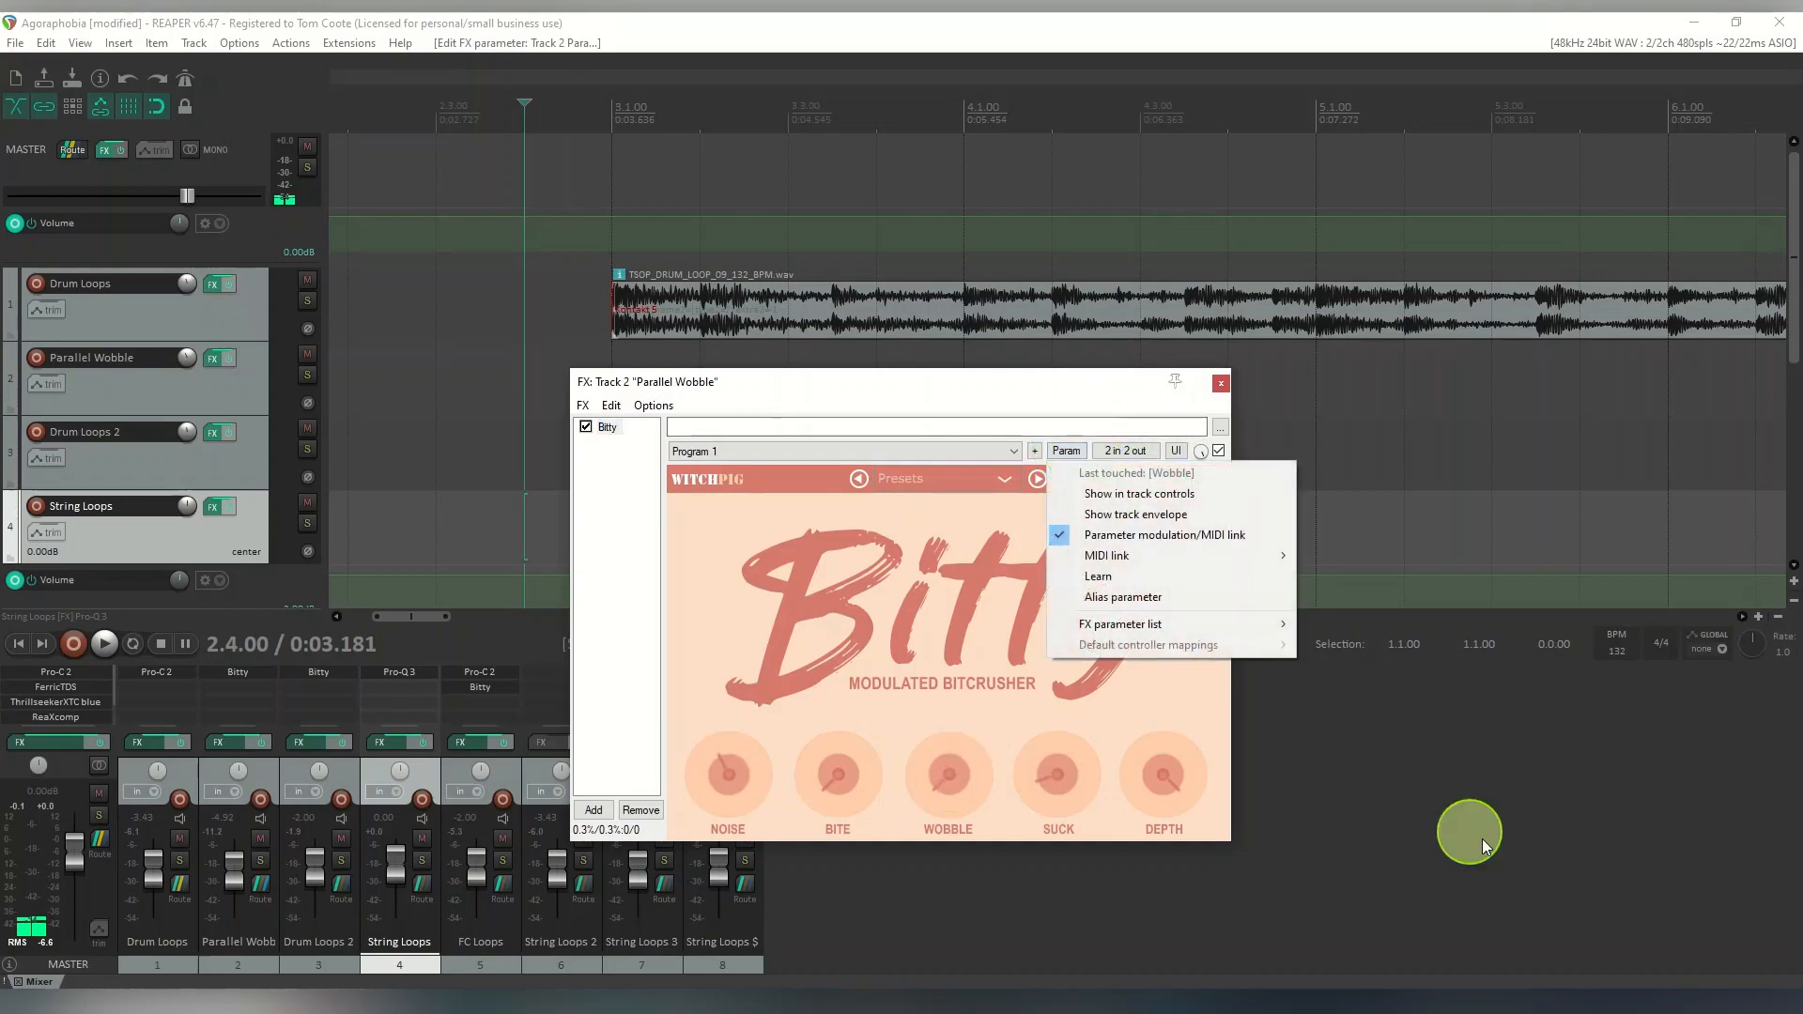
{"action": "left_click", "coordinate": [1132, 537]}
{"action": "left_click_drag", "start_coordinate": [1499, 286], "coordinate": [1494, 452]}
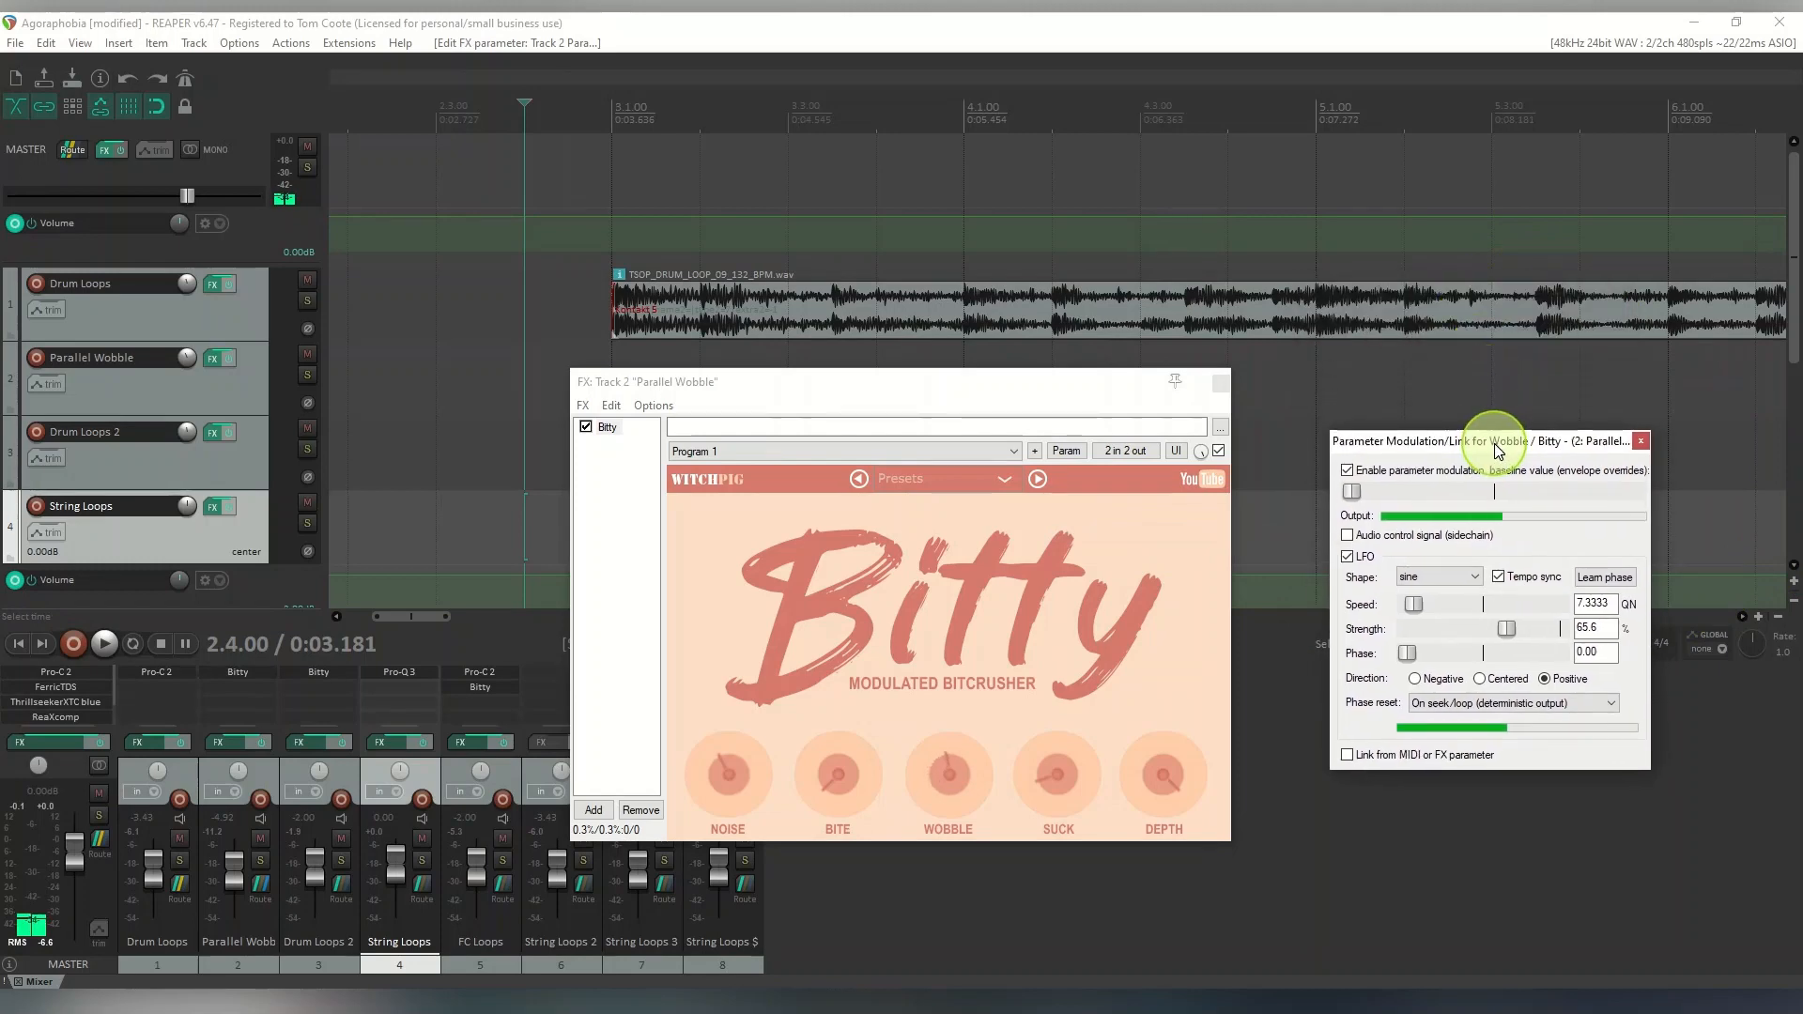
{"action": "left_click", "coordinate": [1346, 557]}
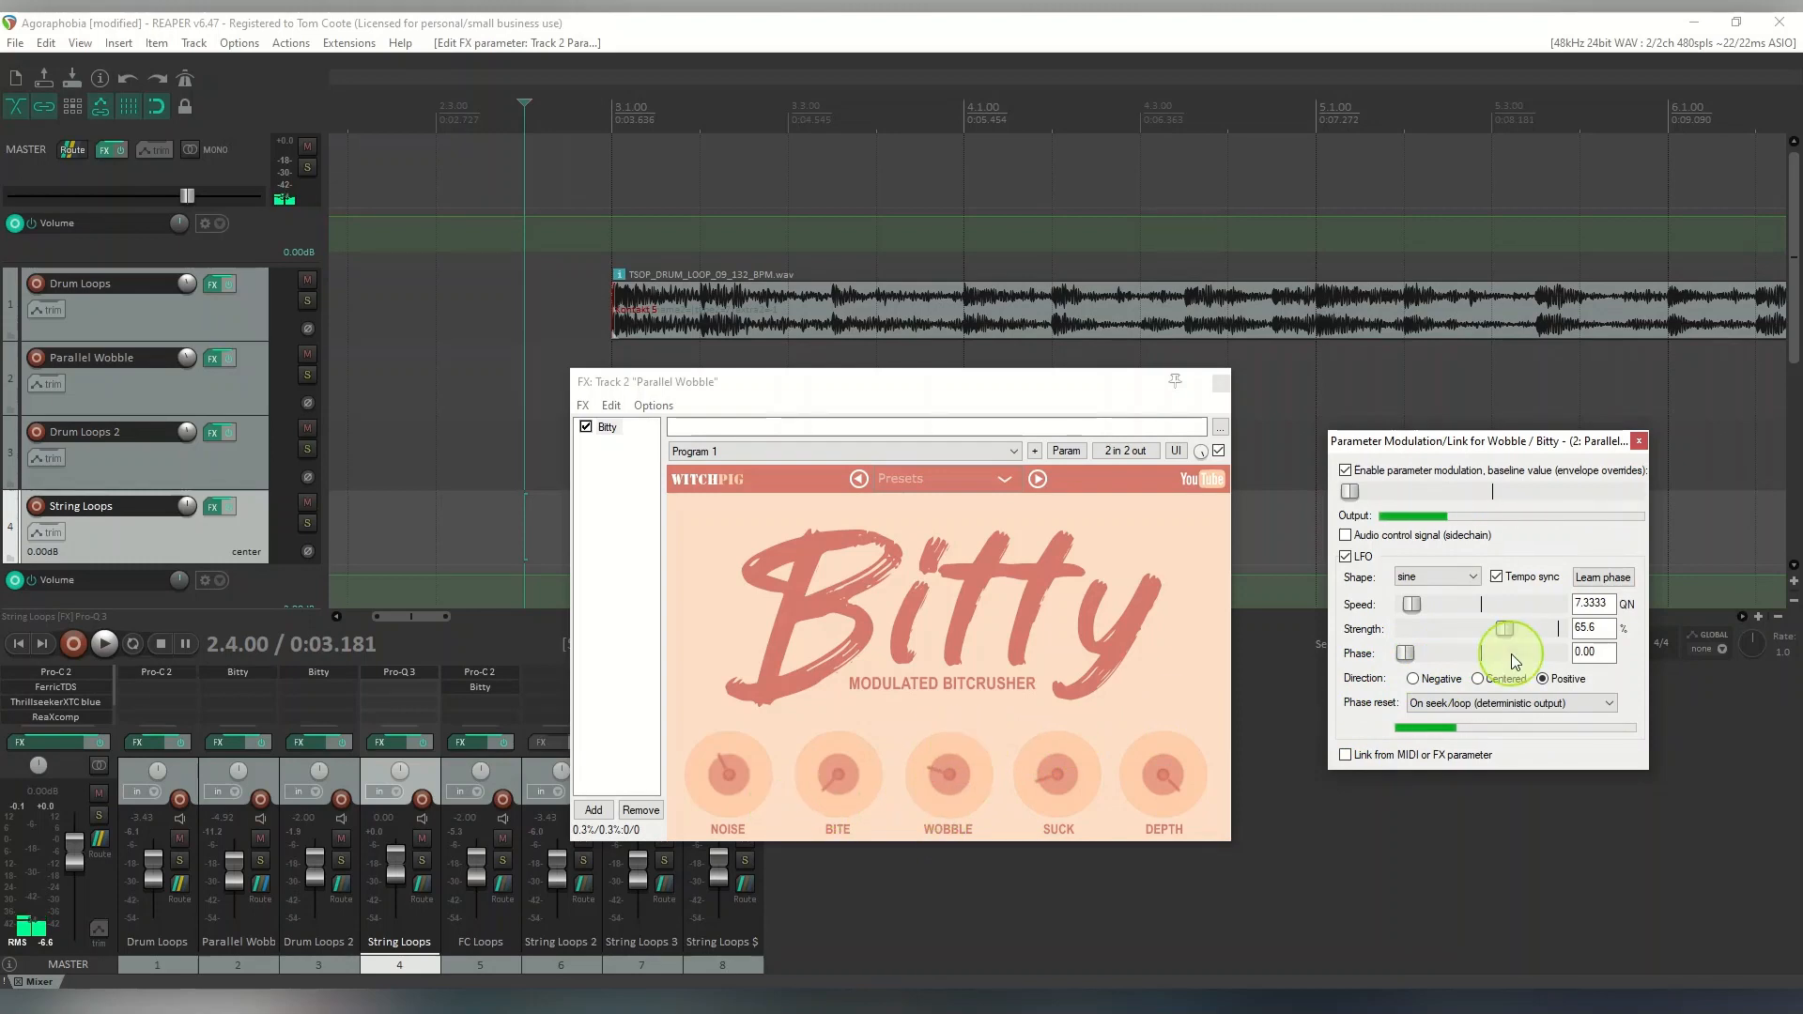
{"action": "left_click", "coordinate": [1499, 577]}
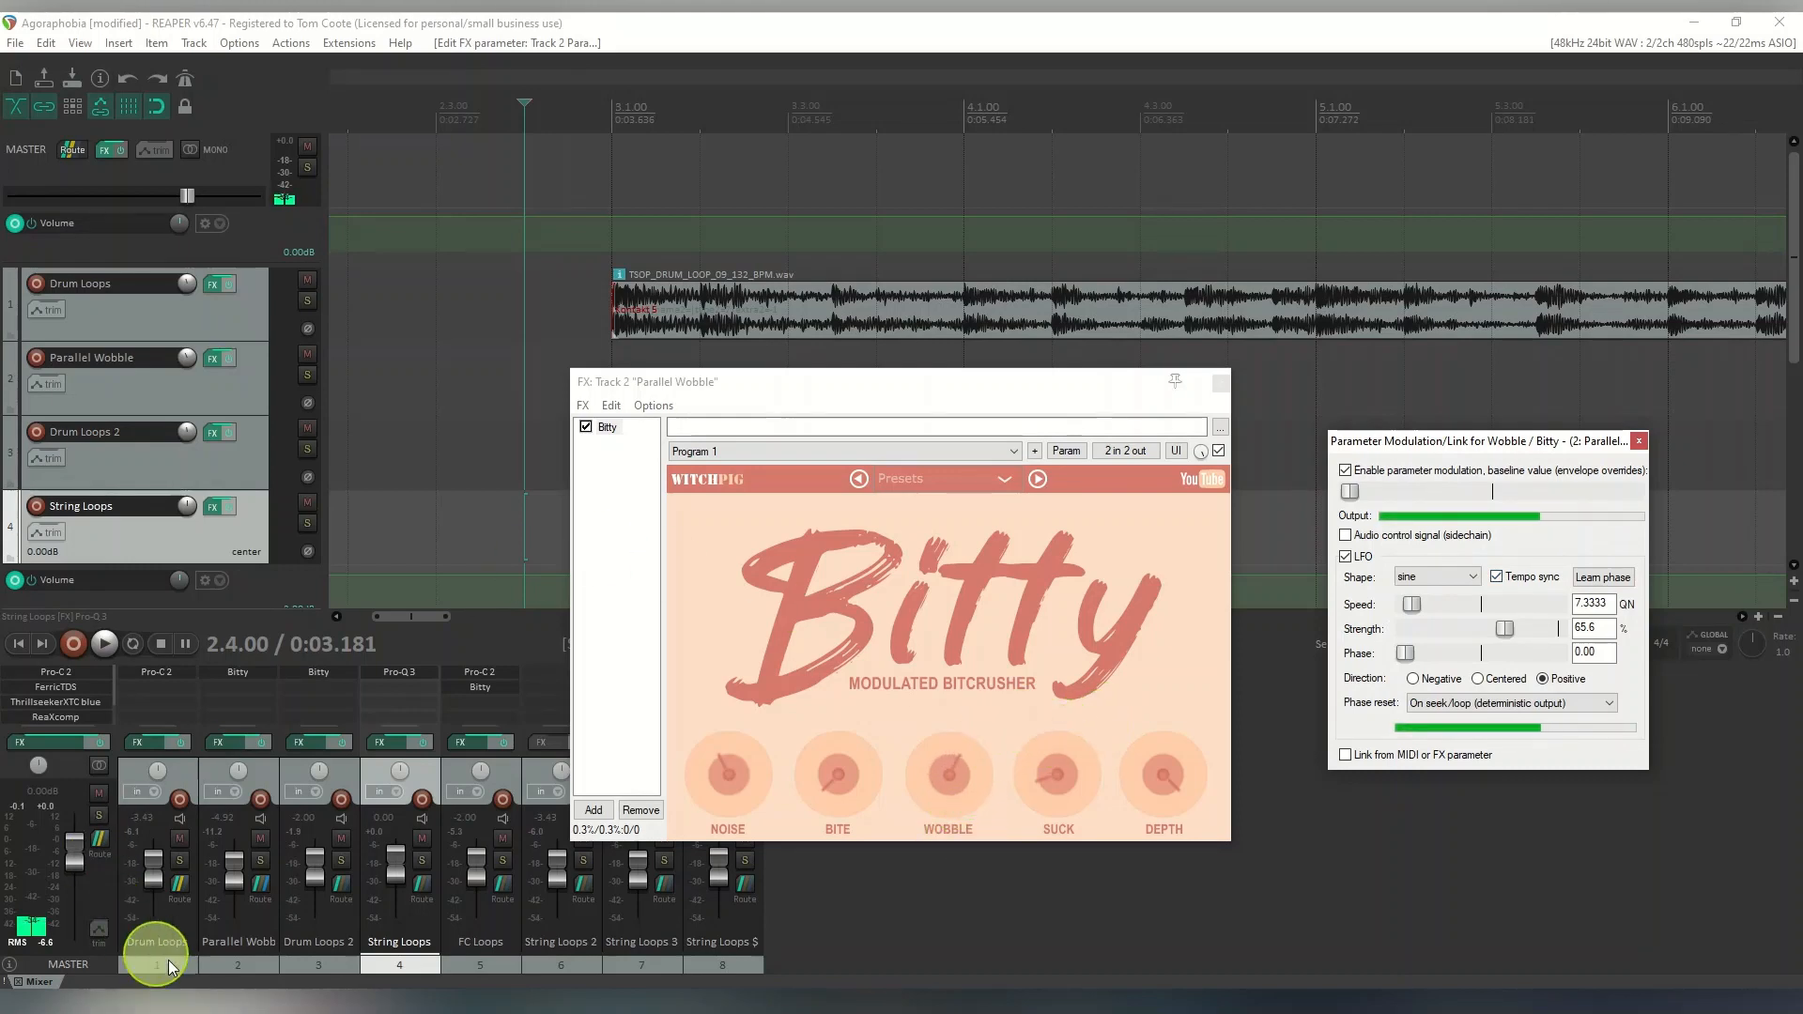
Play Parallel Wobble soloed from 2.4.00, add Drum Loops to the solo for comparison, and stop with both solos cleared
{"action": "left_click", "coordinate": [261, 859]}
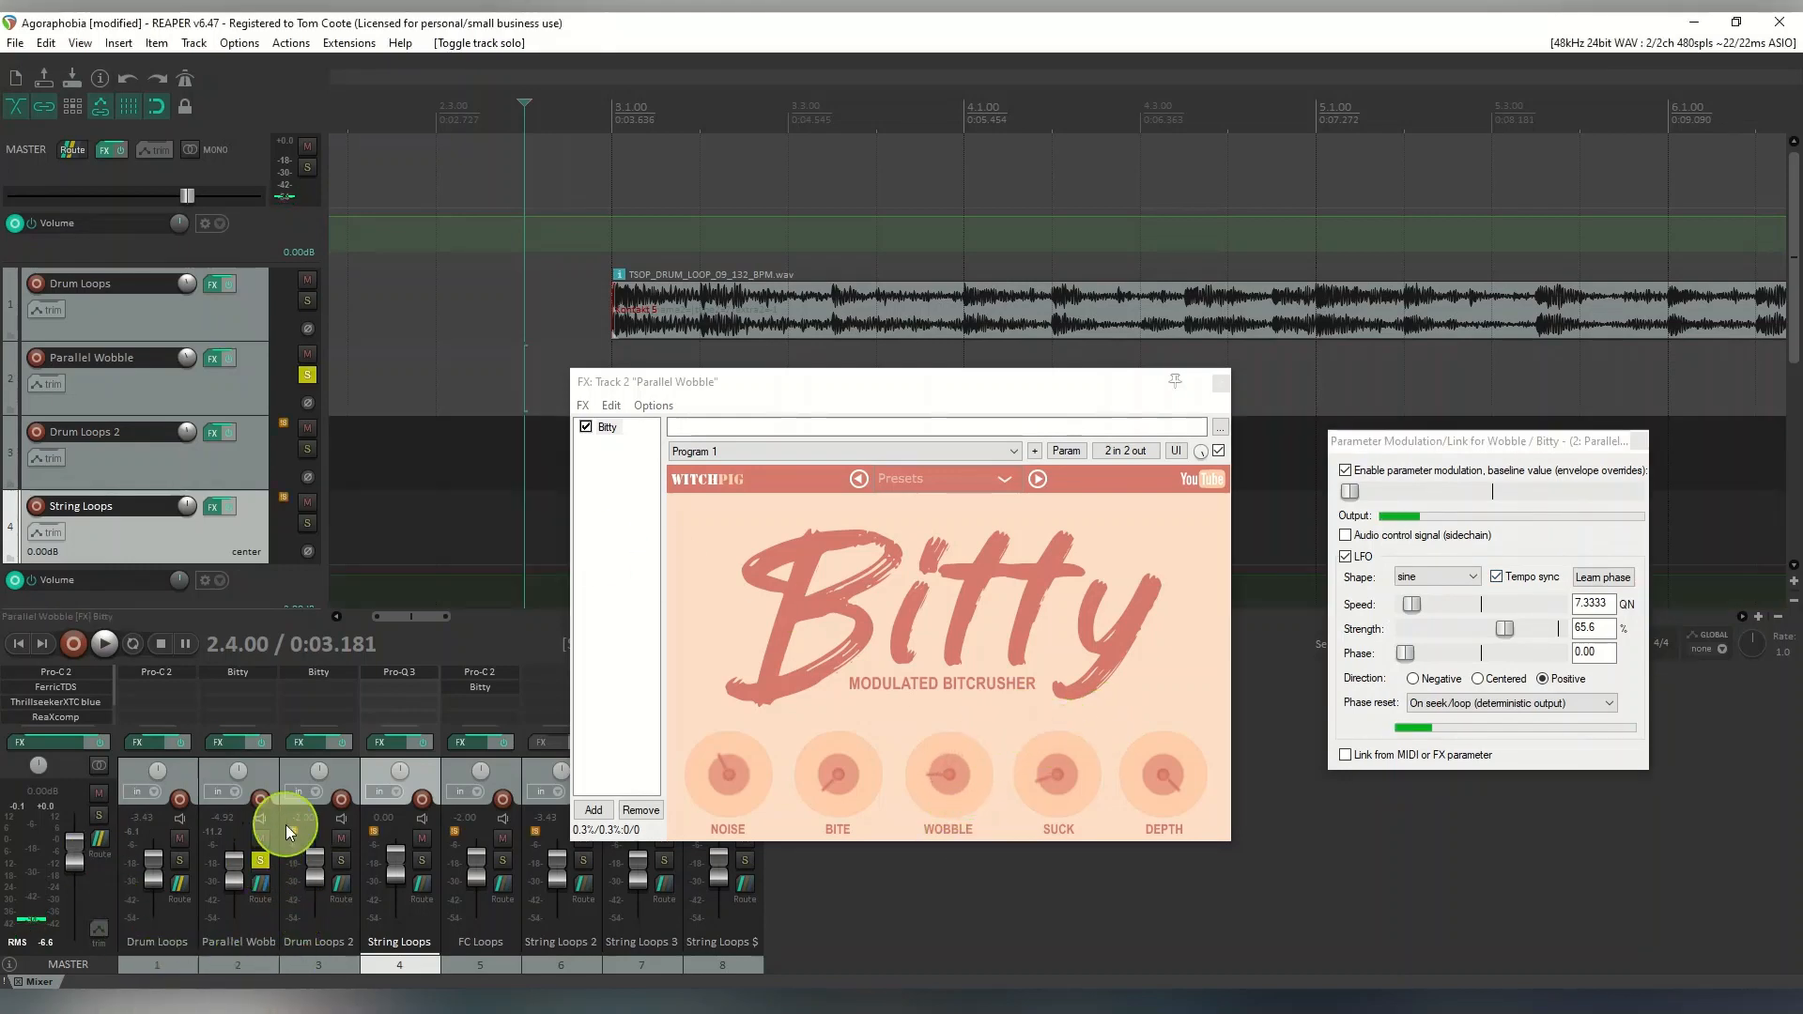
{"action": "left_click", "coordinate": [104, 644]}
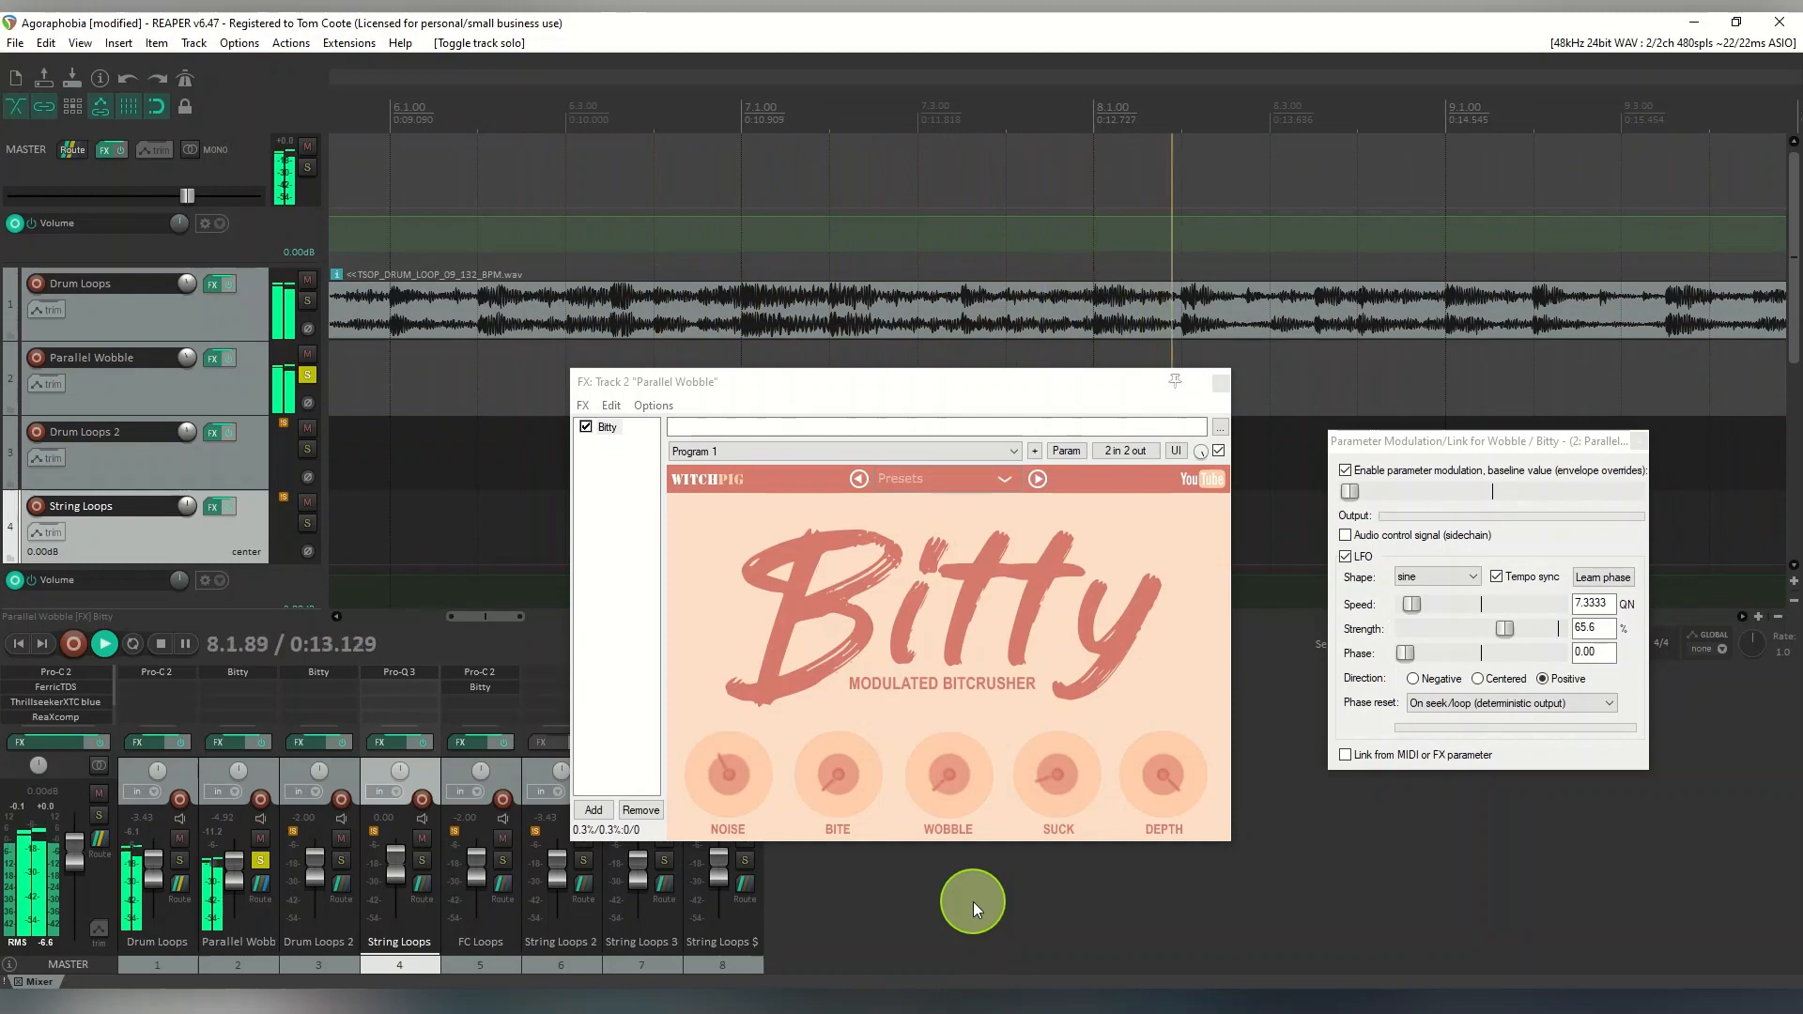
{"action": "left_click", "coordinate": [180, 860]}
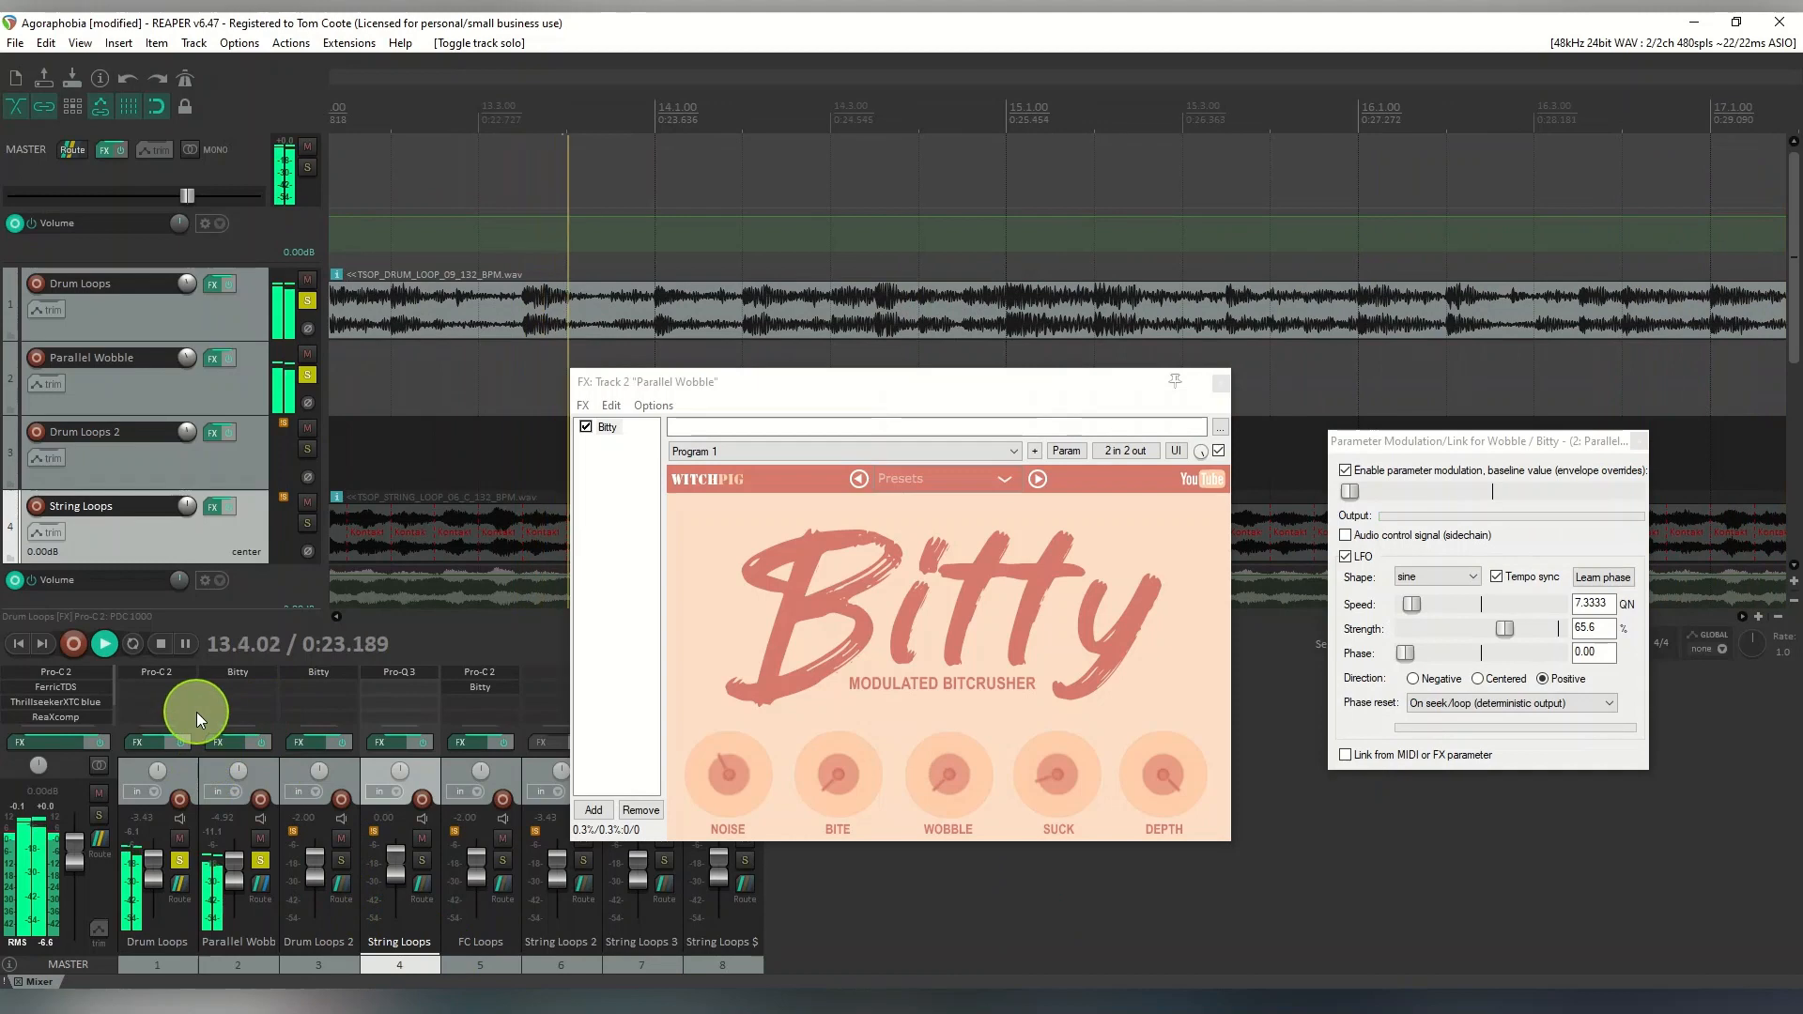
{"action": "left_click", "coordinate": [159, 646]}
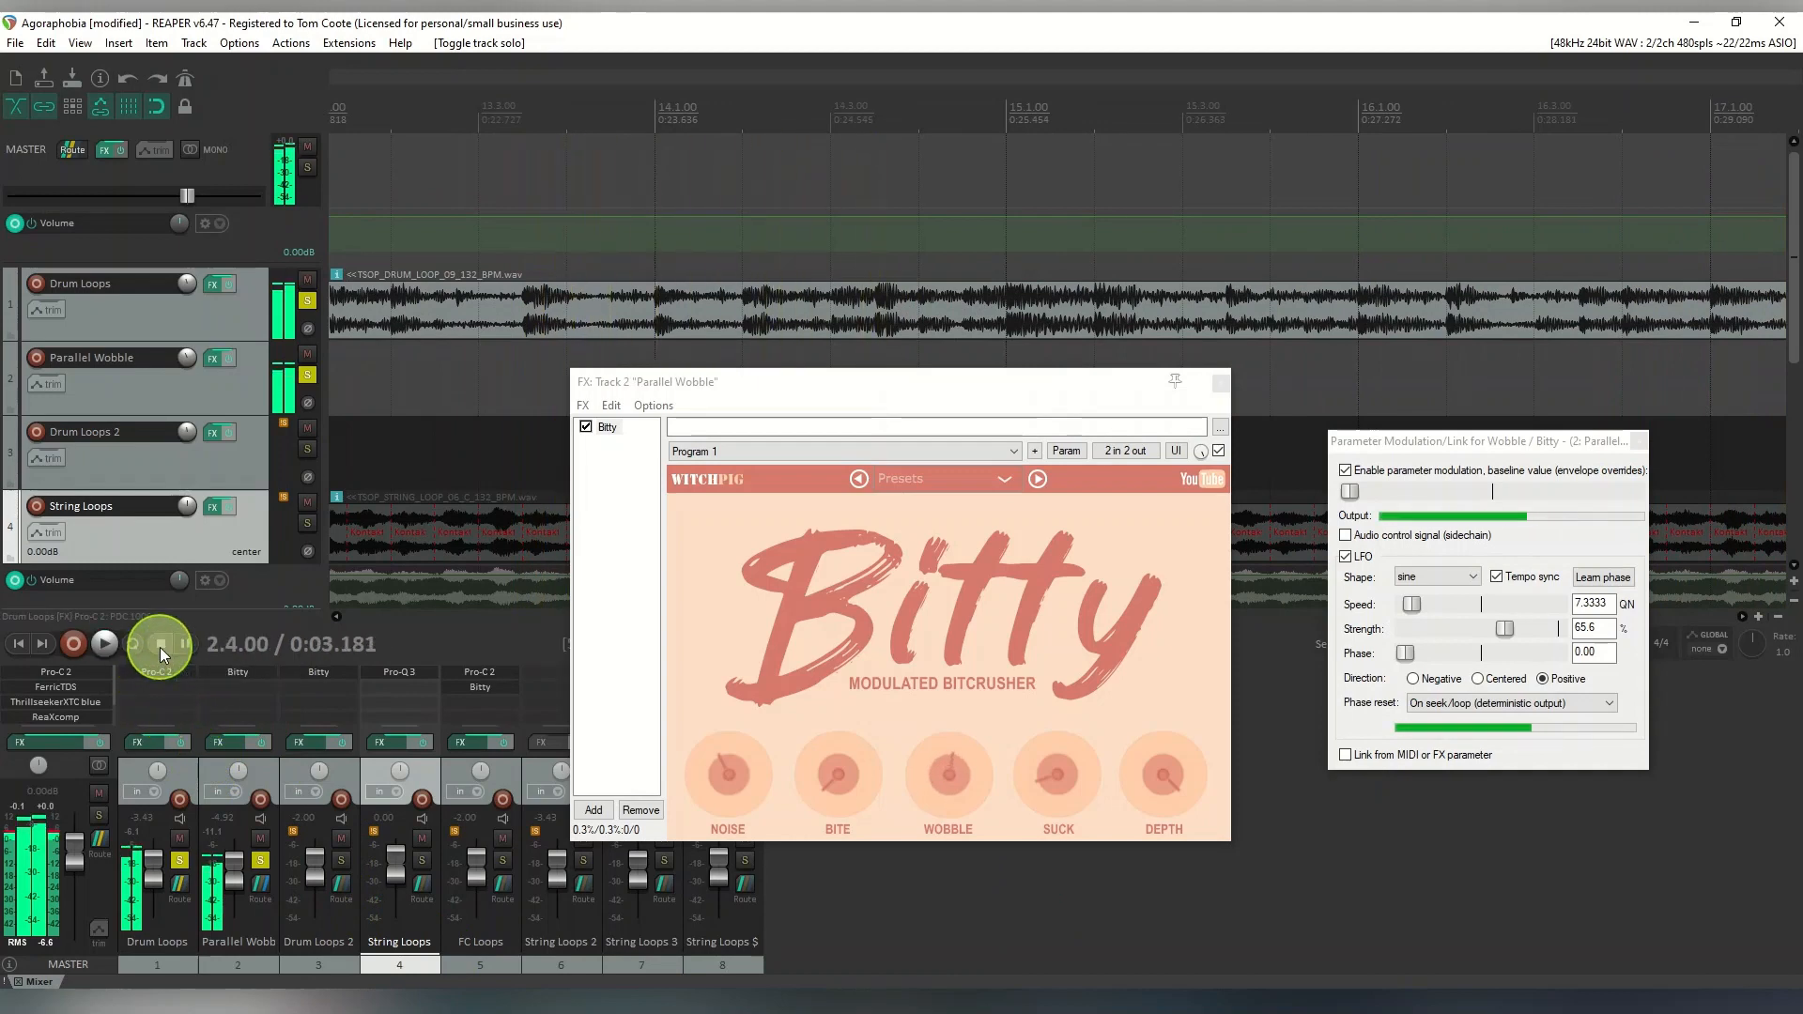
{"action": "left_click", "coordinate": [257, 859]}
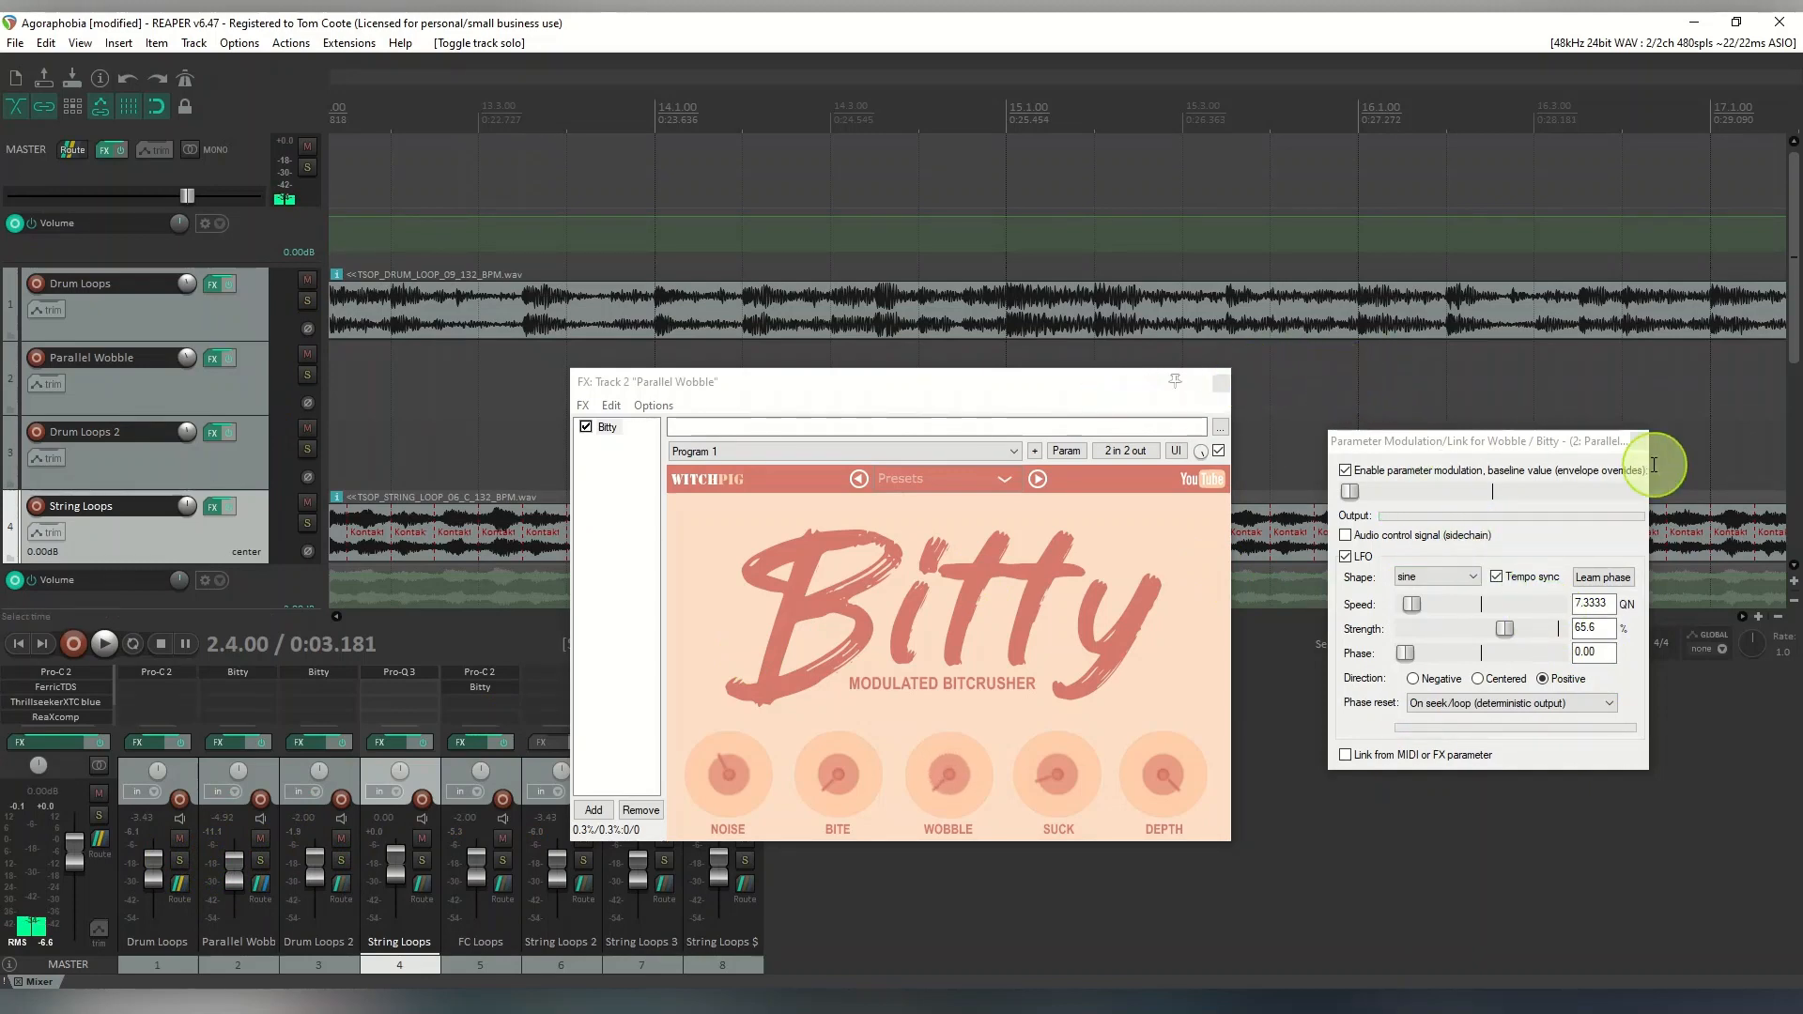
Move the Bitty and Wobble modulation windows away from the arrangement to uncover the String Loops and FC Loops tracks
{"action": "left_click_drag", "start_coordinate": [1536, 448], "coordinate": [1669, 653]}
{"action": "left_click_drag", "start_coordinate": [965, 398], "coordinate": [1152, 540]}
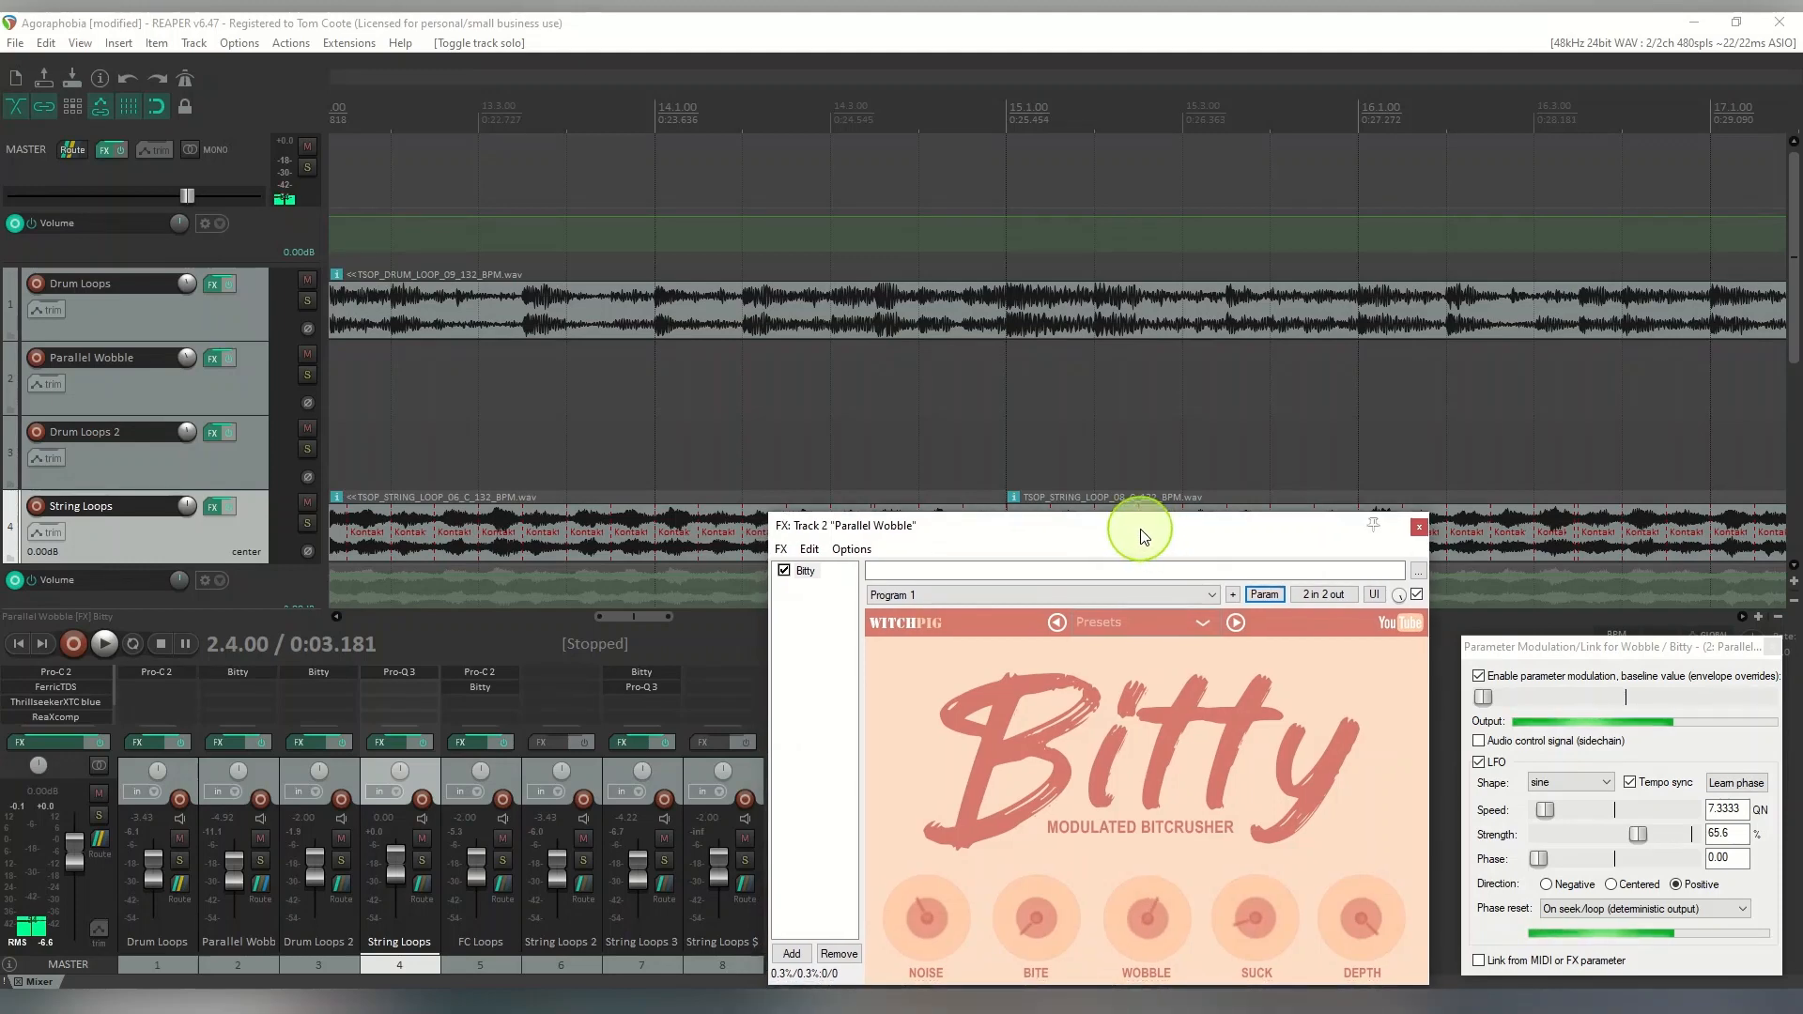
{"action": "left_click_drag", "start_coordinate": [1794, 324], "coordinate": [1789, 405]}
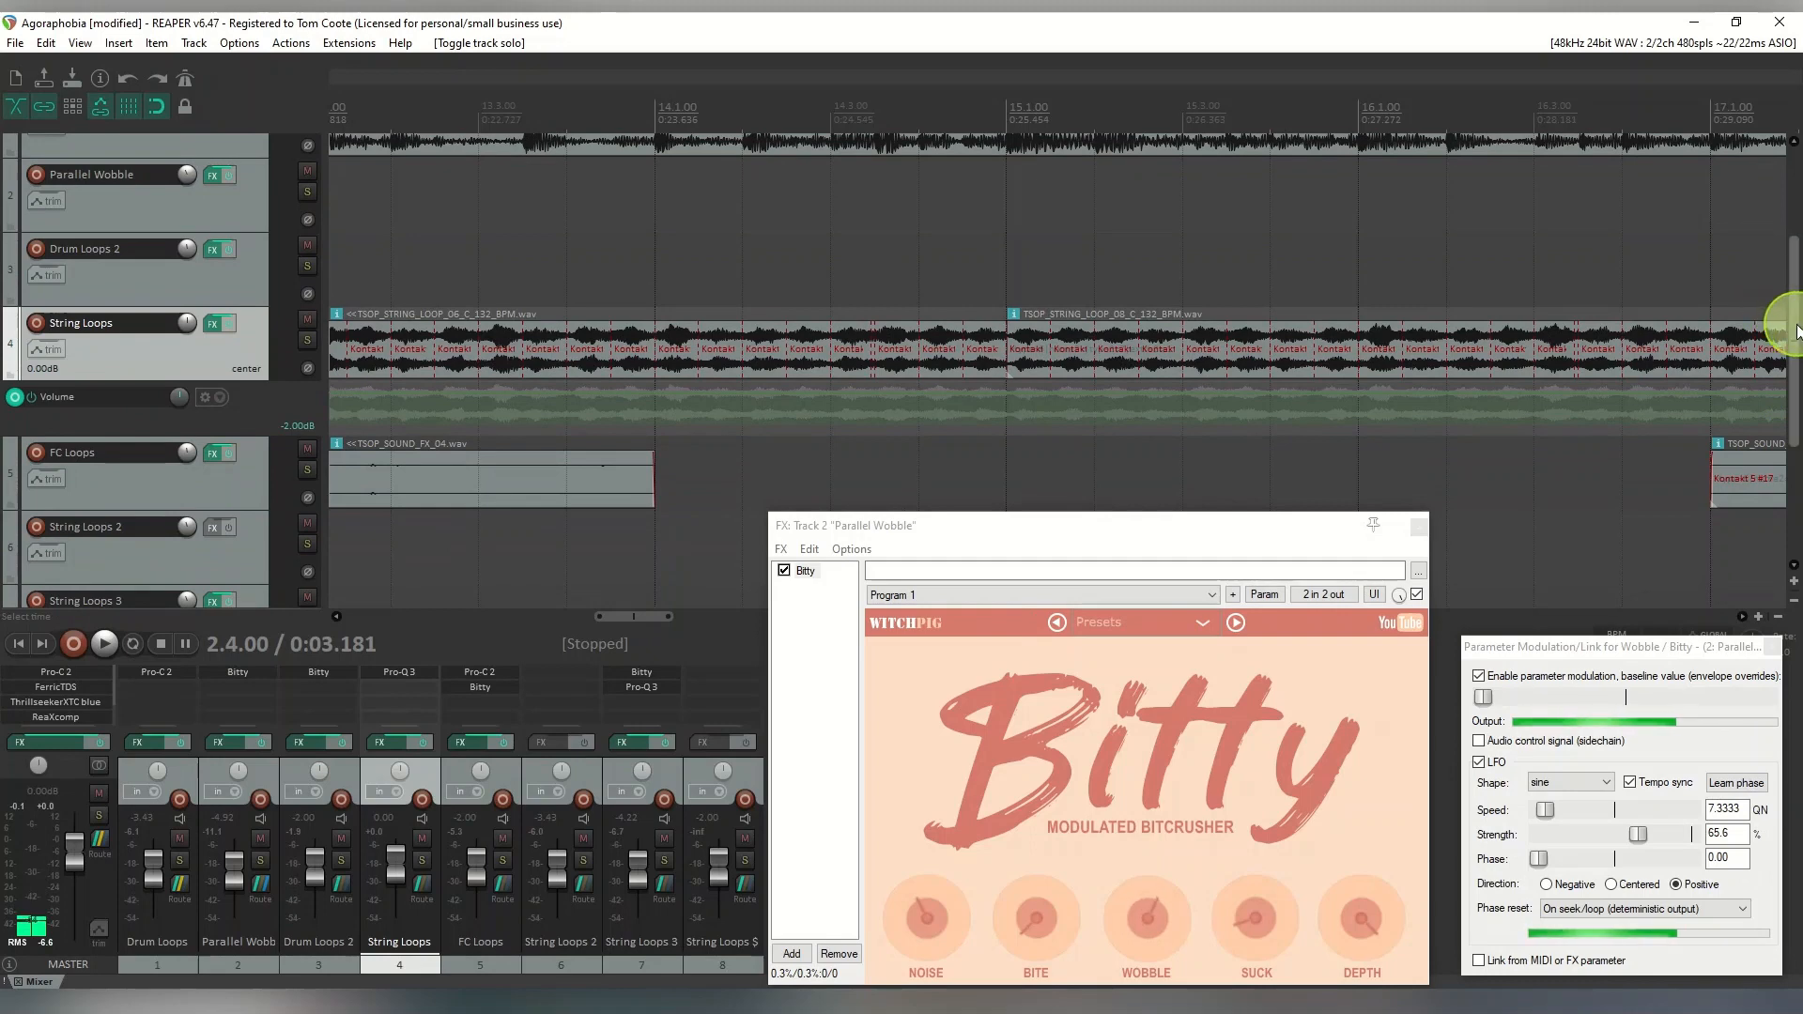
{"action": "left_click_drag", "start_coordinate": [1796, 331], "coordinate": [1784, 306]}
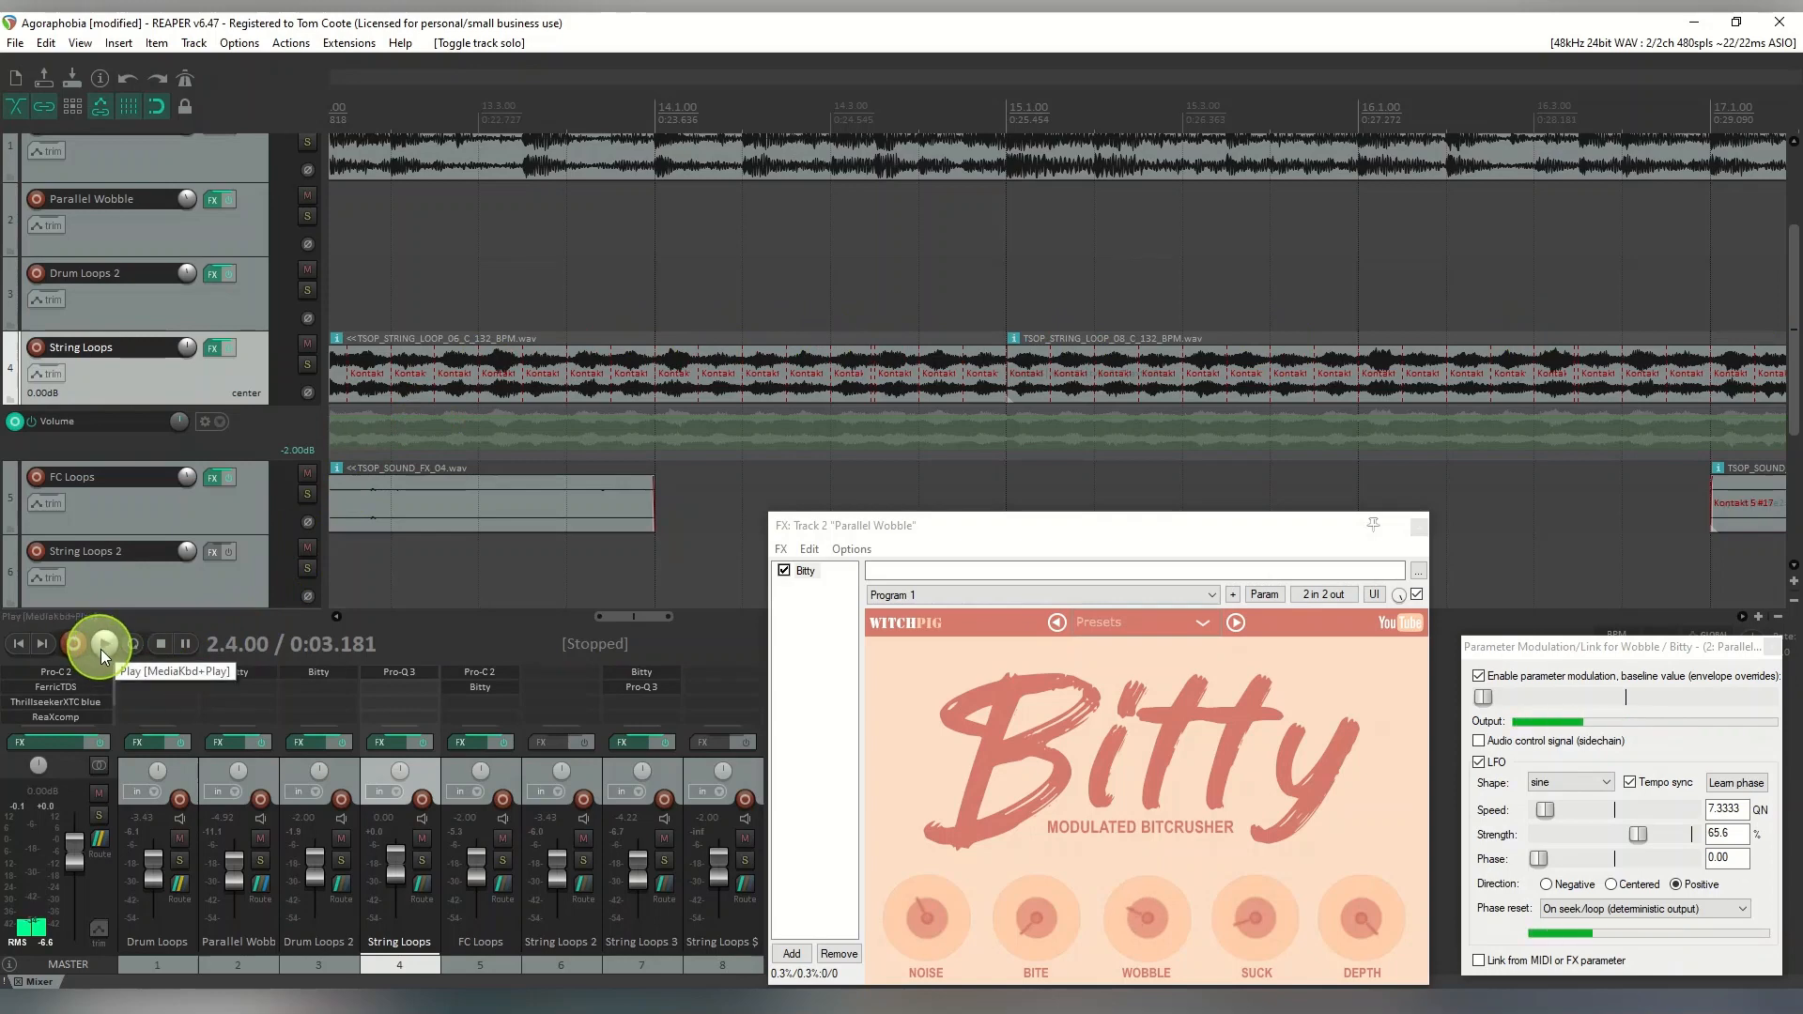
Play the full arrangement from 1.1.00, shifting the modulation and Bitty windows so the playing tracks can be watched
{"action": "left_click", "coordinate": [20, 648]}
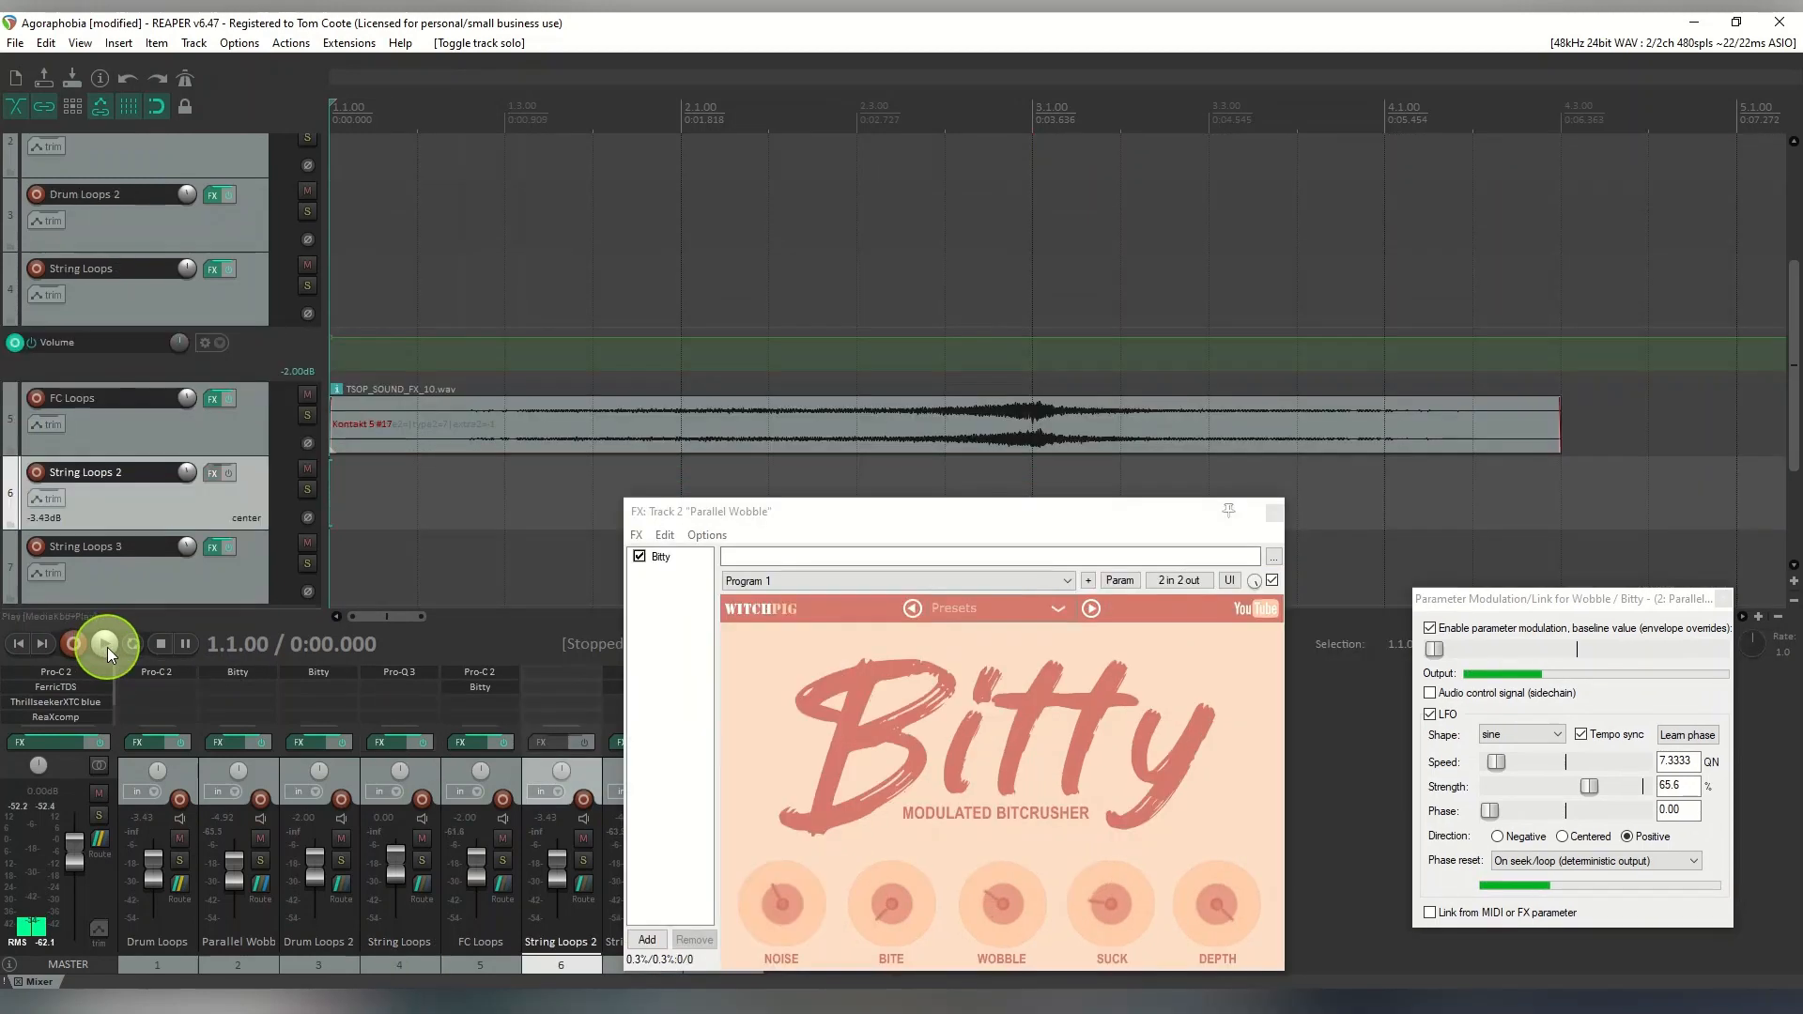
{"action": "left_click", "coordinate": [106, 645]}
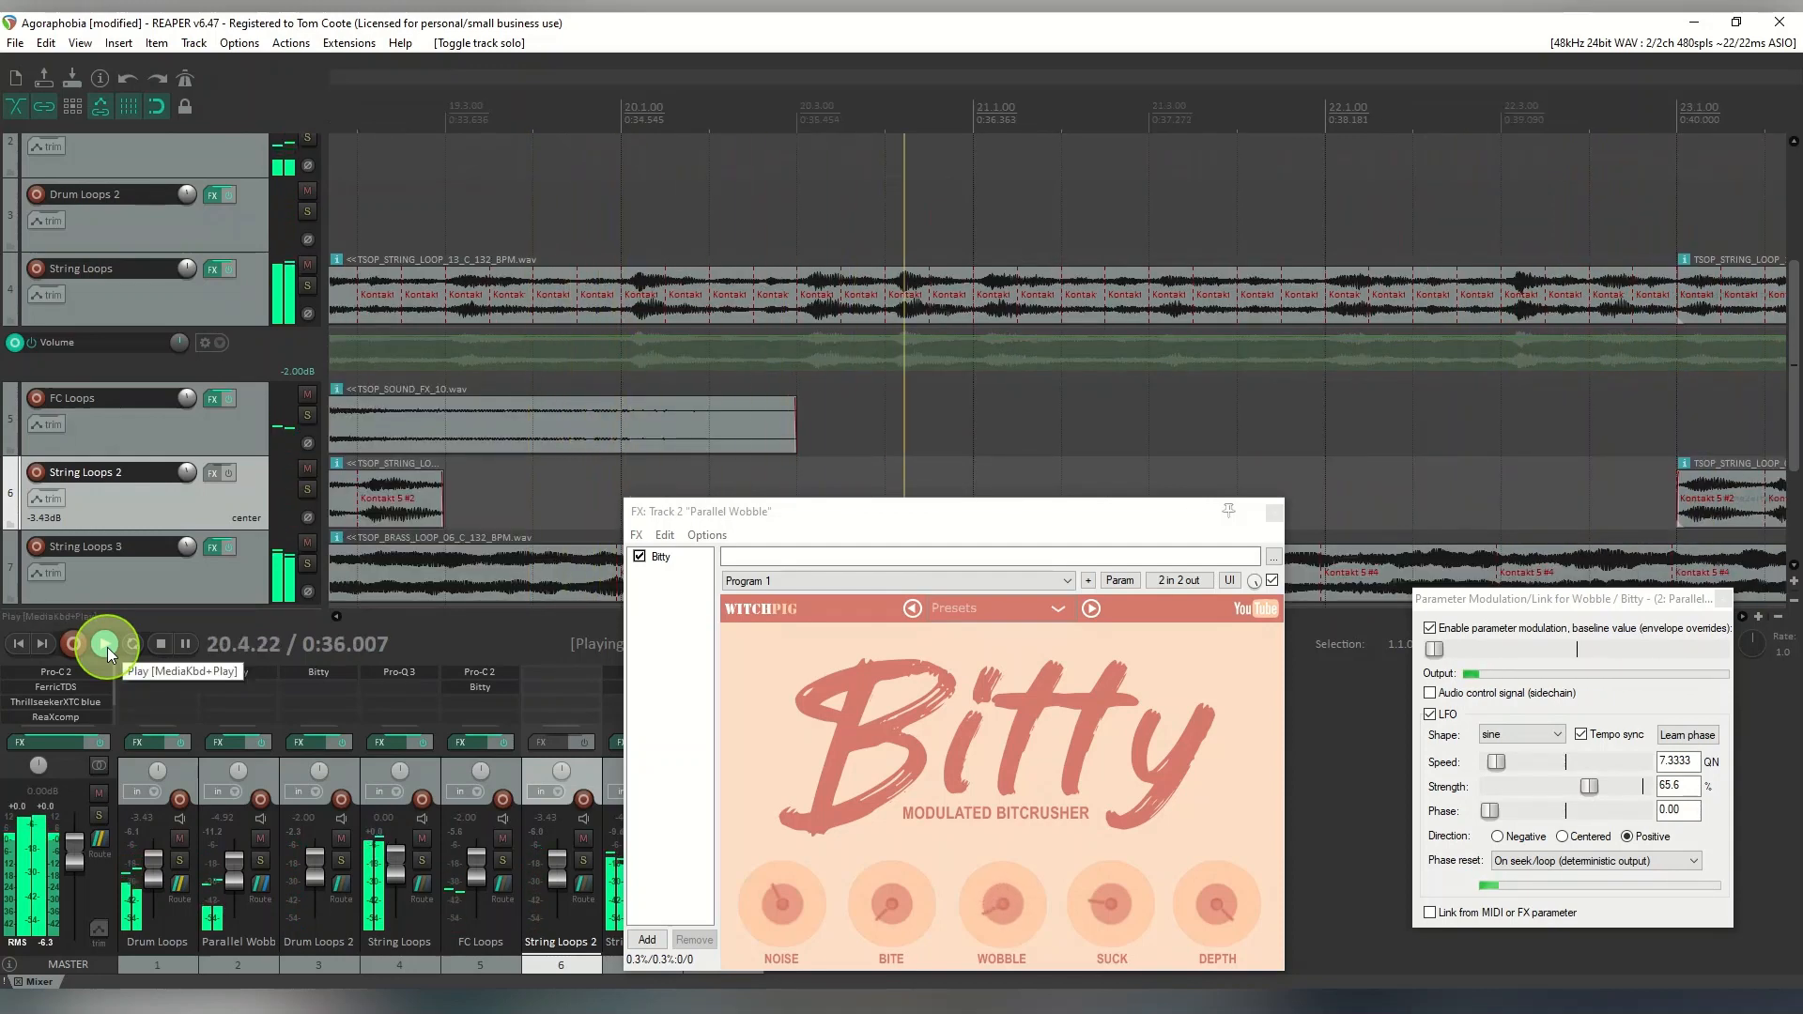
{"action": "left_click_drag", "start_coordinate": [1588, 605], "coordinate": [1586, 633]}
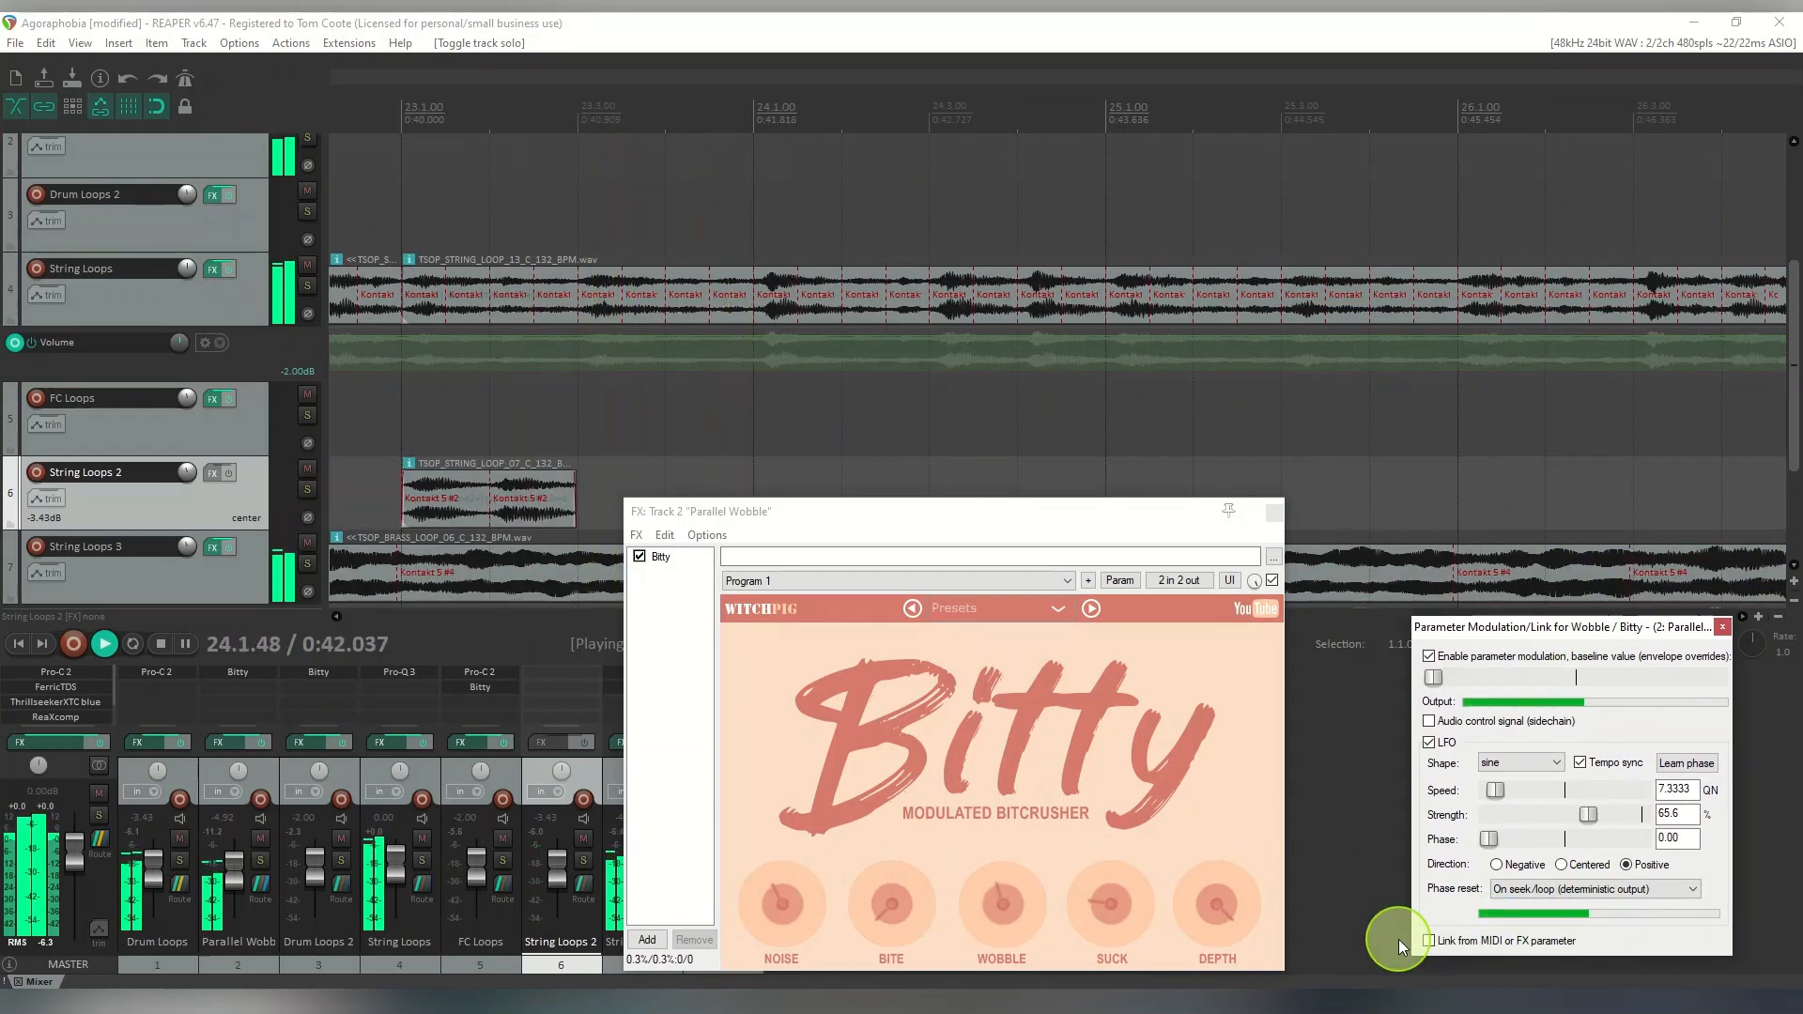
{"action": "left_click_drag", "start_coordinate": [1039, 508], "coordinate": [1095, 639]}
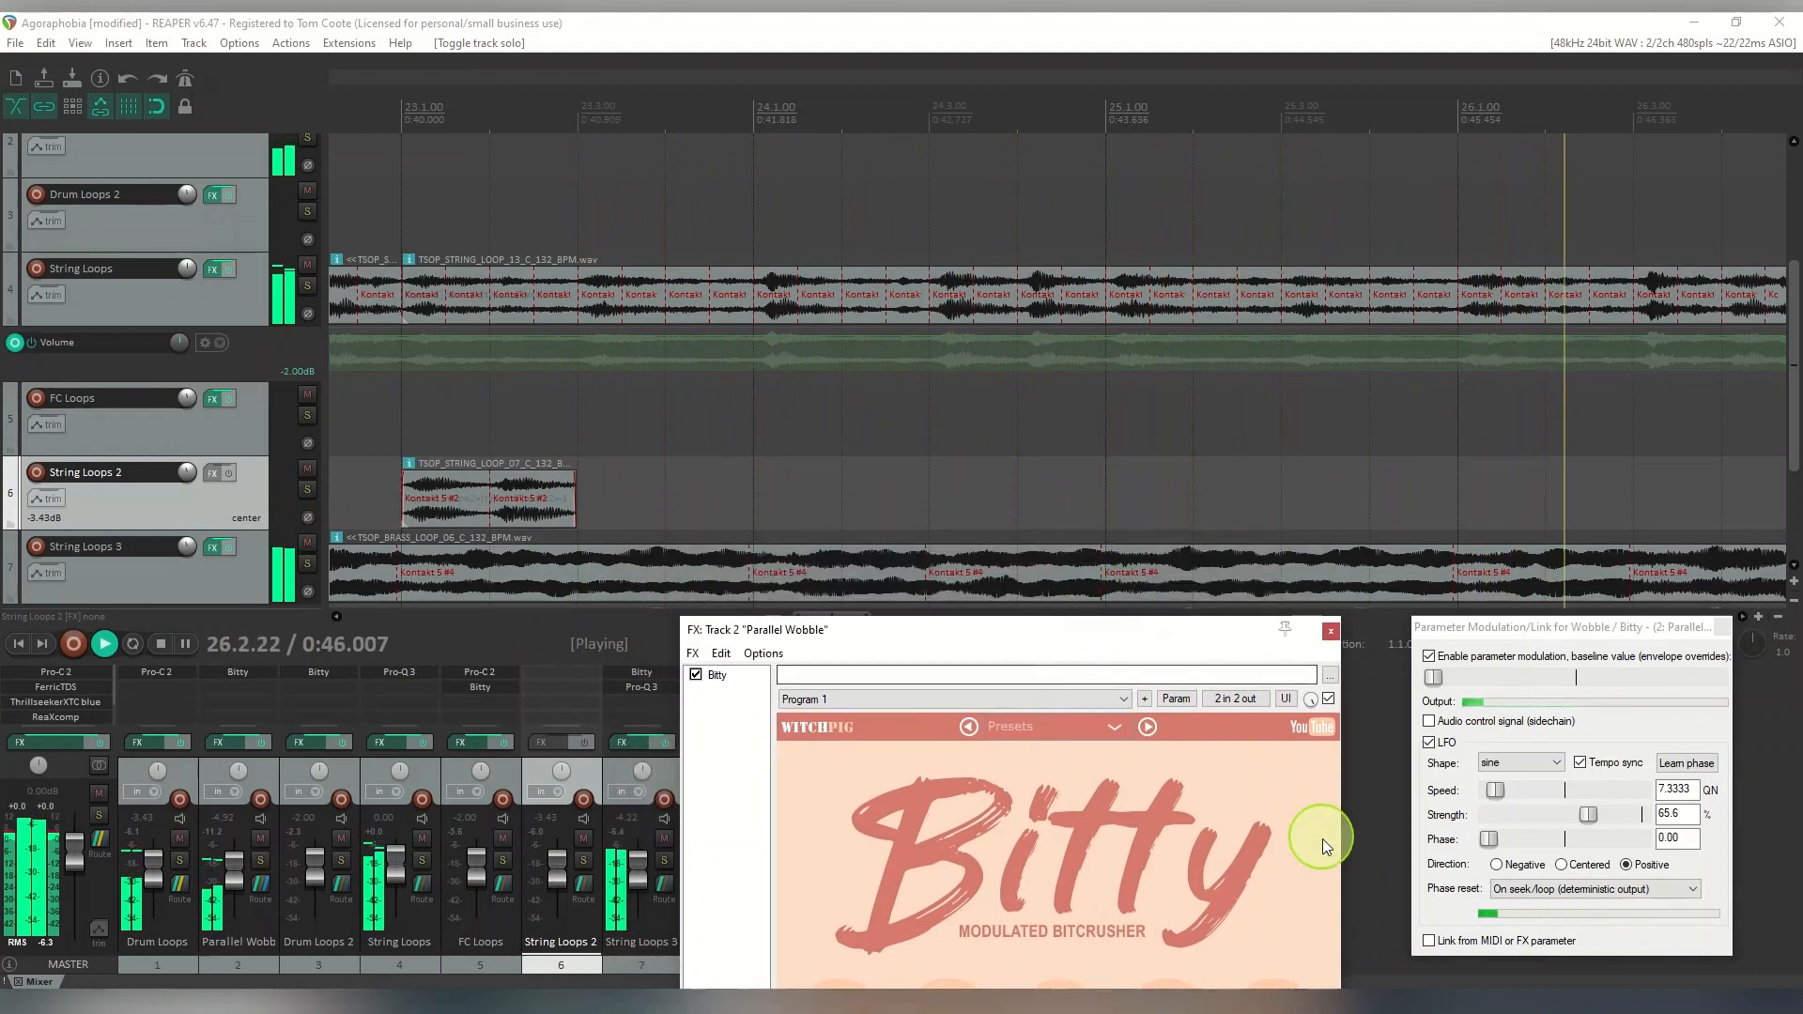